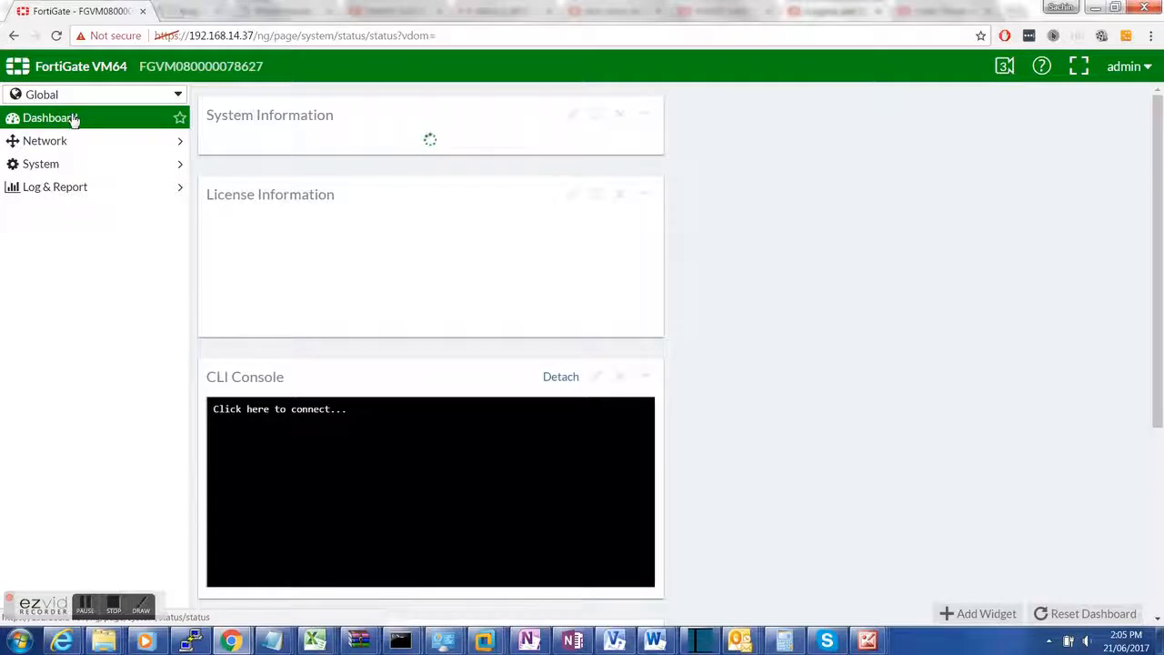
# Step: Review the FortiGuard subscription licence rows on the dashboard
pyautogui.scroll(-2, 601, 411)
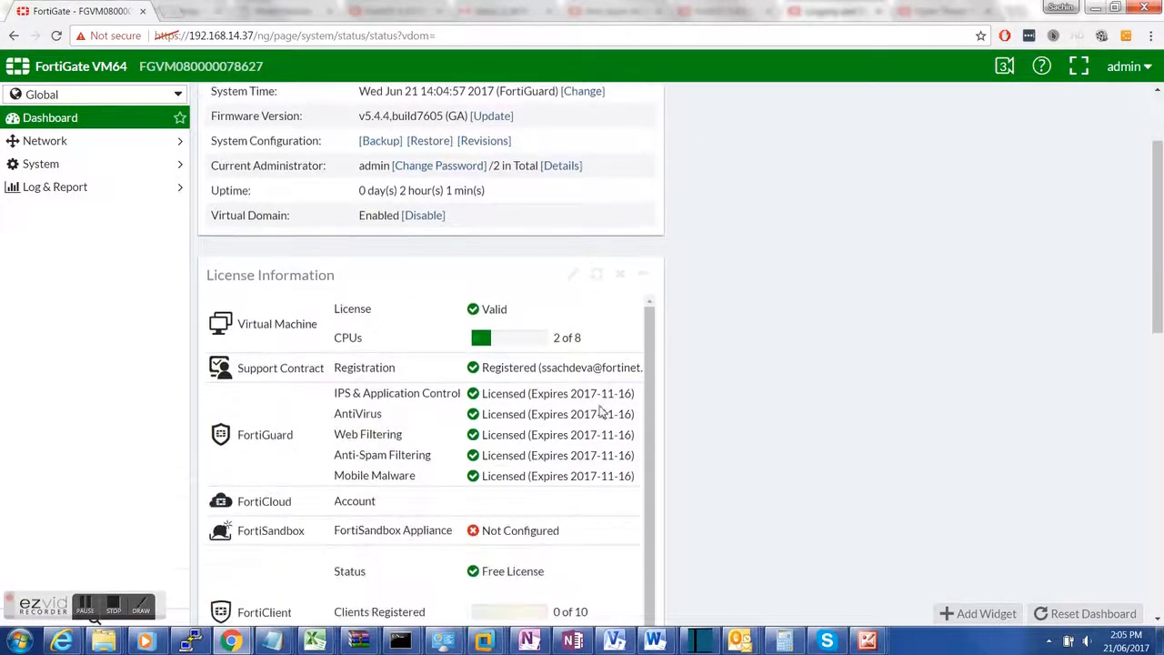
pyautogui.moveTo(432, 388); pyautogui.dragTo(501, 456)
pyautogui.scroll(-1, 415, 379)
pyautogui.click(82, 270)
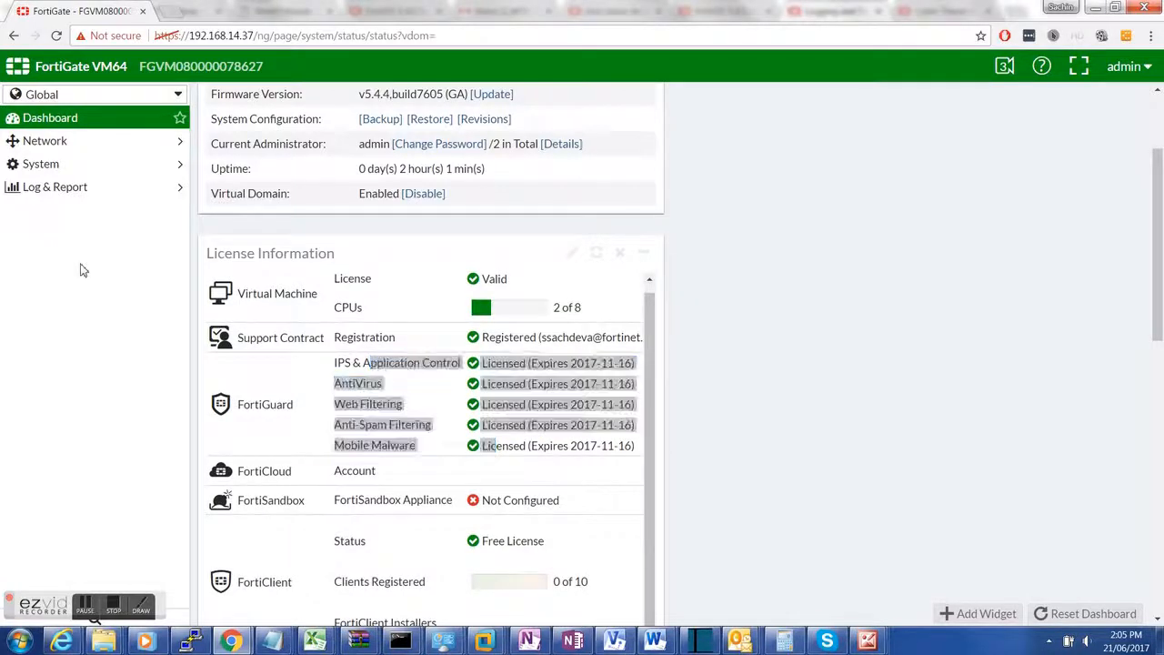
# Step: Switch to the school_a VDOM and go to User & Device > LDAP Servers
pyautogui.click(76, 97)
pyautogui.moveTo(60, 161)
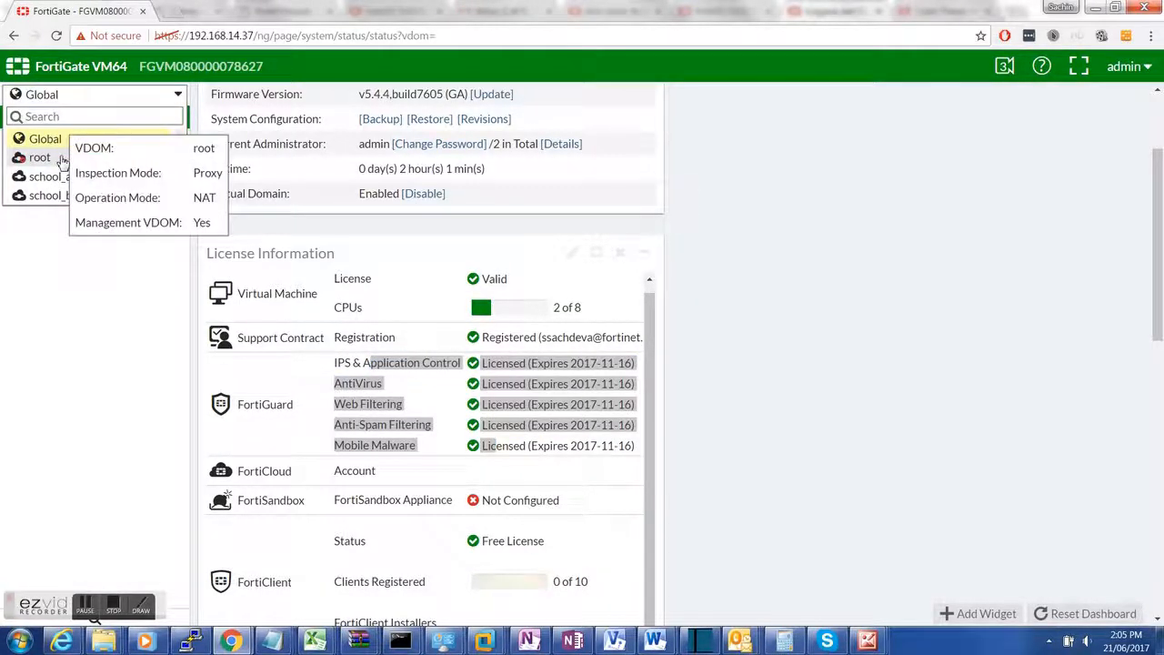
pyautogui.moveTo(50, 183)
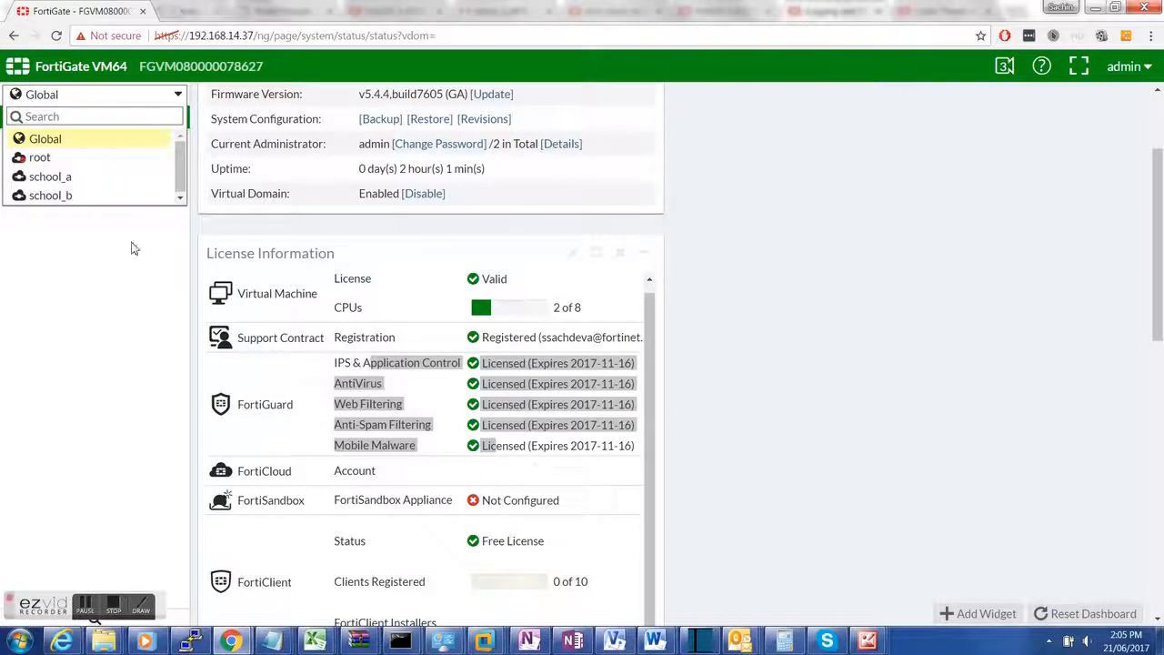
pyautogui.click(66, 179)
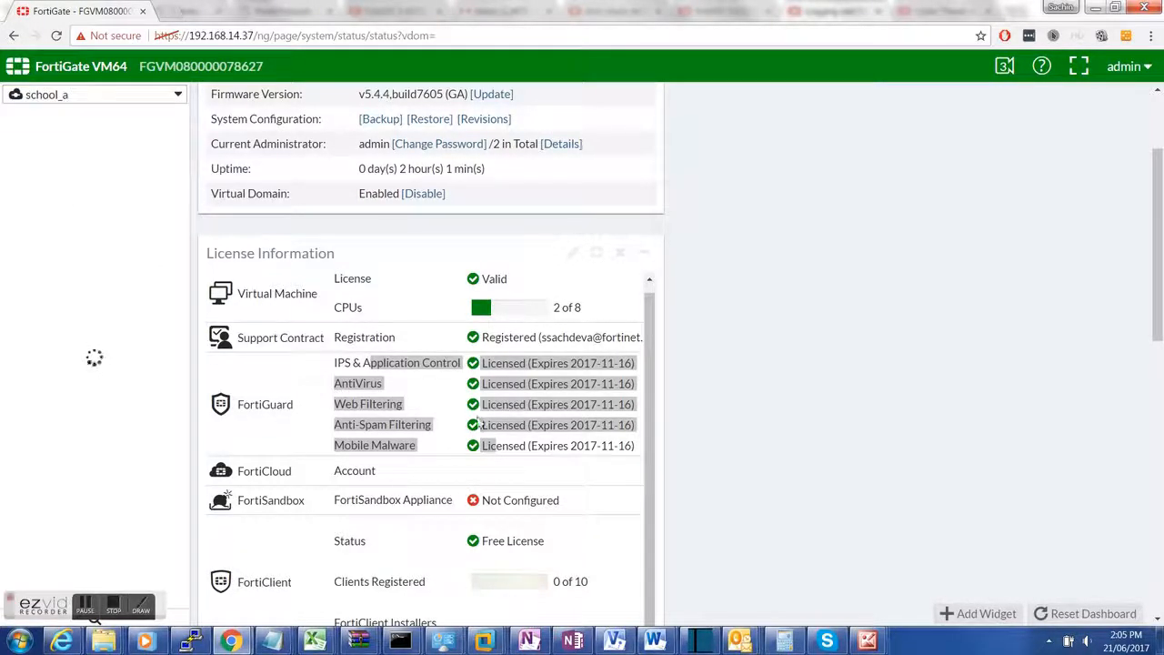
pyautogui.click(152, 119)
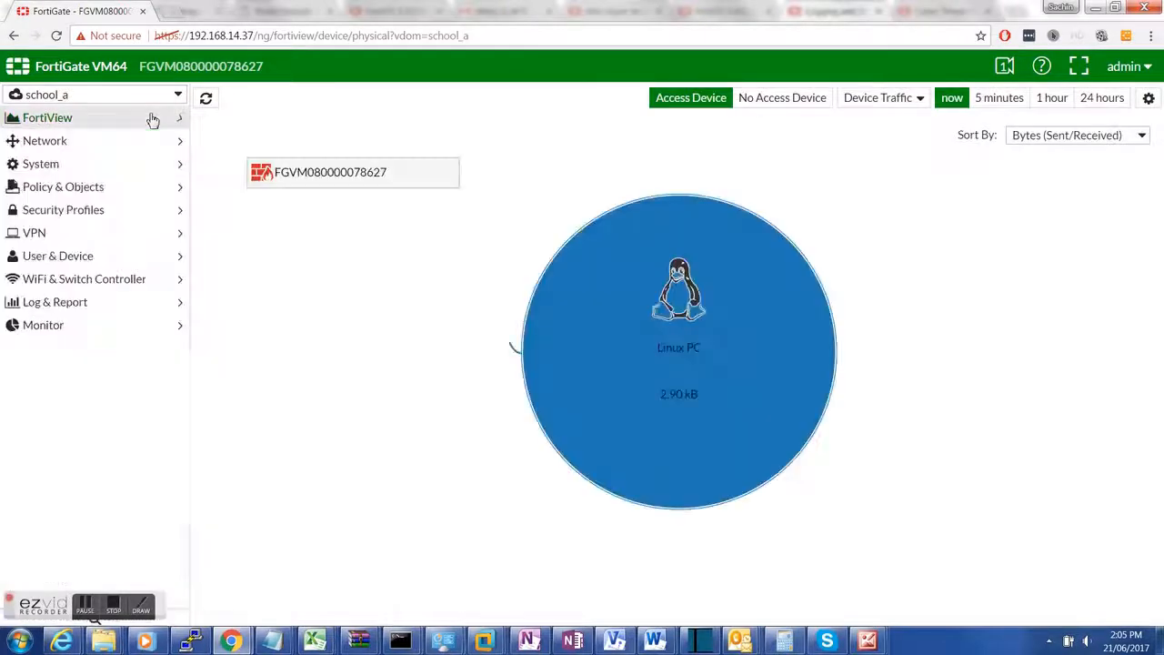
pyautogui.click(60, 261)
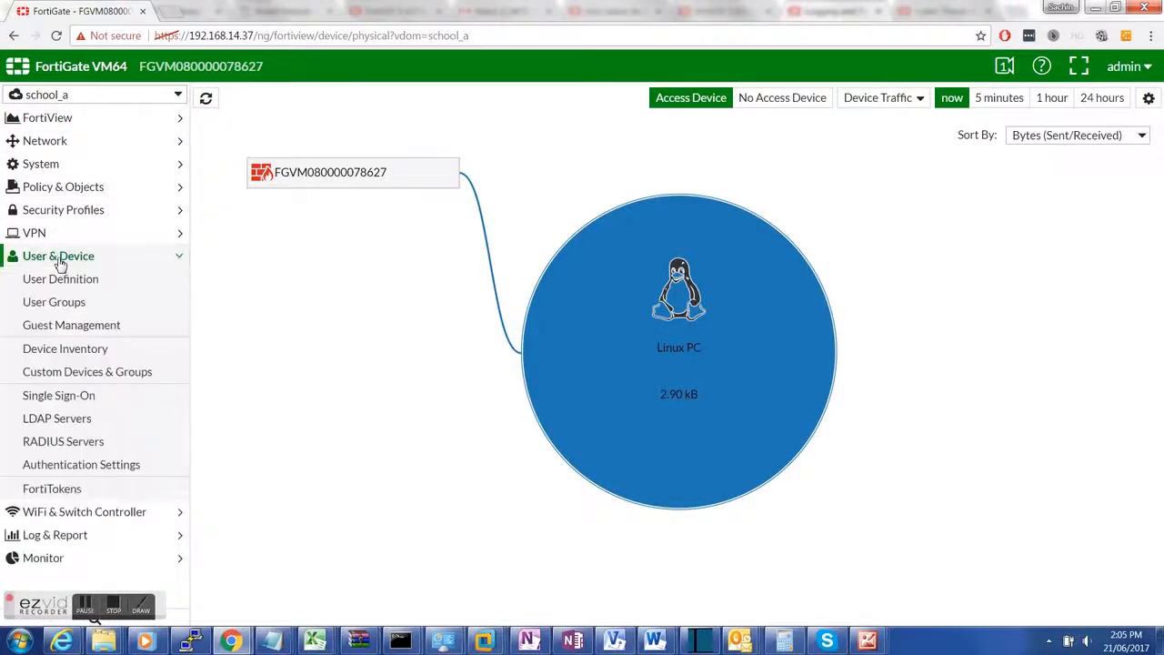
pyautogui.click(87, 419)
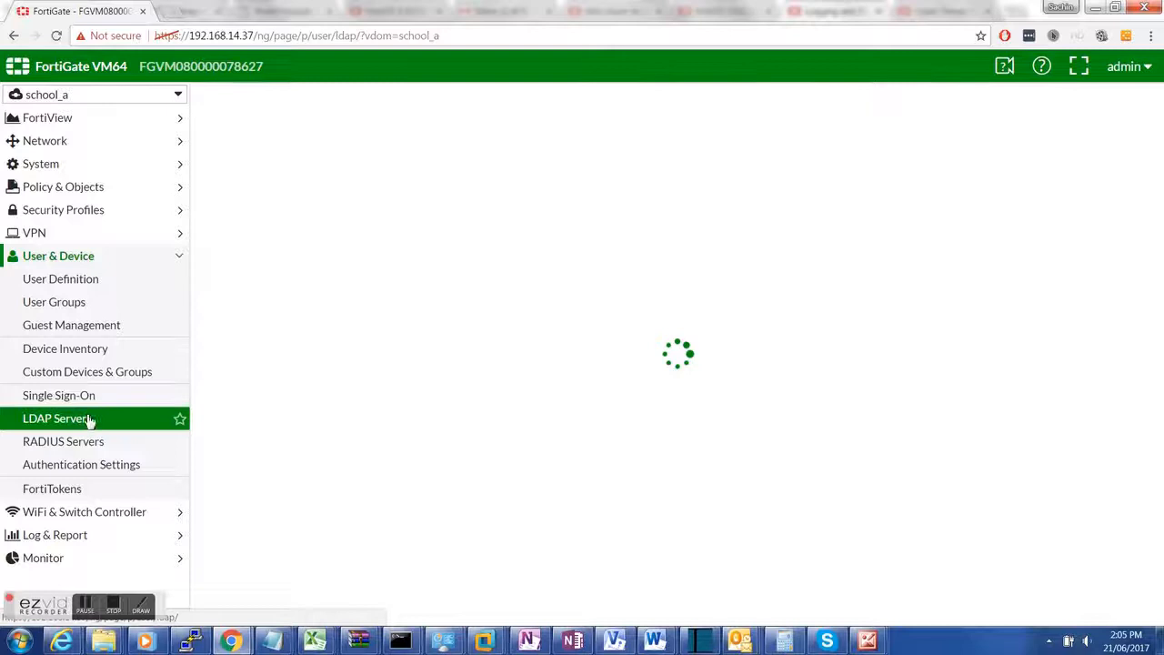
# Step: Run Fetch DN and Test on ldap_schoola, which both fail with 'Invalid LDAP server'
pyautogui.doubleClick(340, 147)
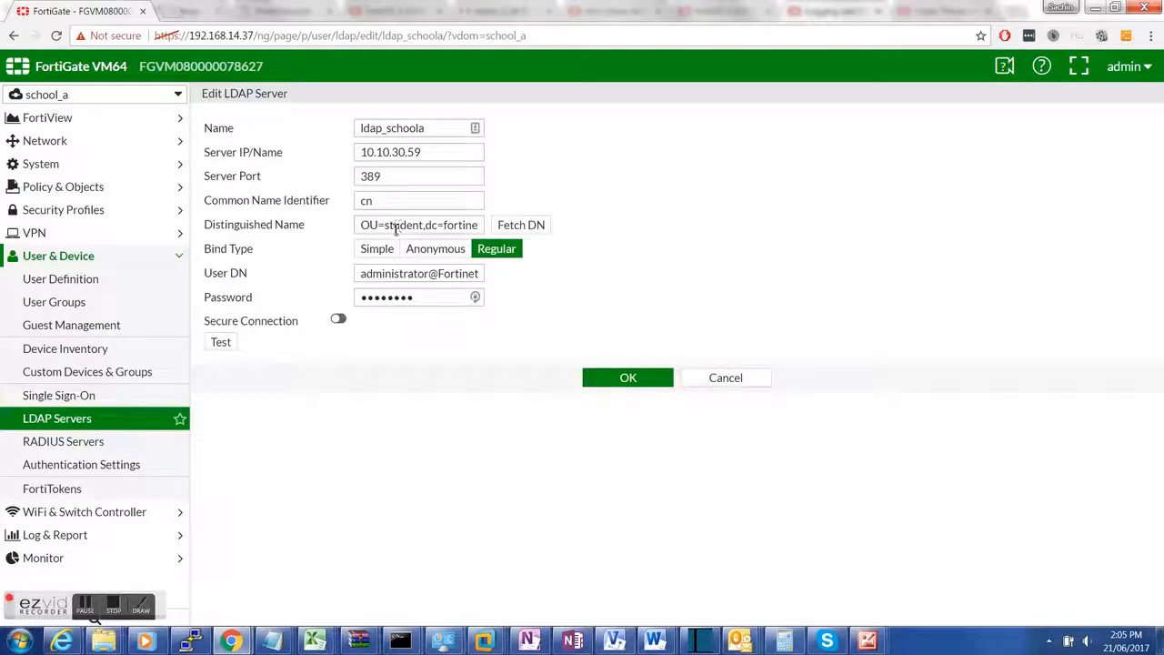
pyautogui.moveTo(380, 229); pyautogui.dragTo(459, 231)
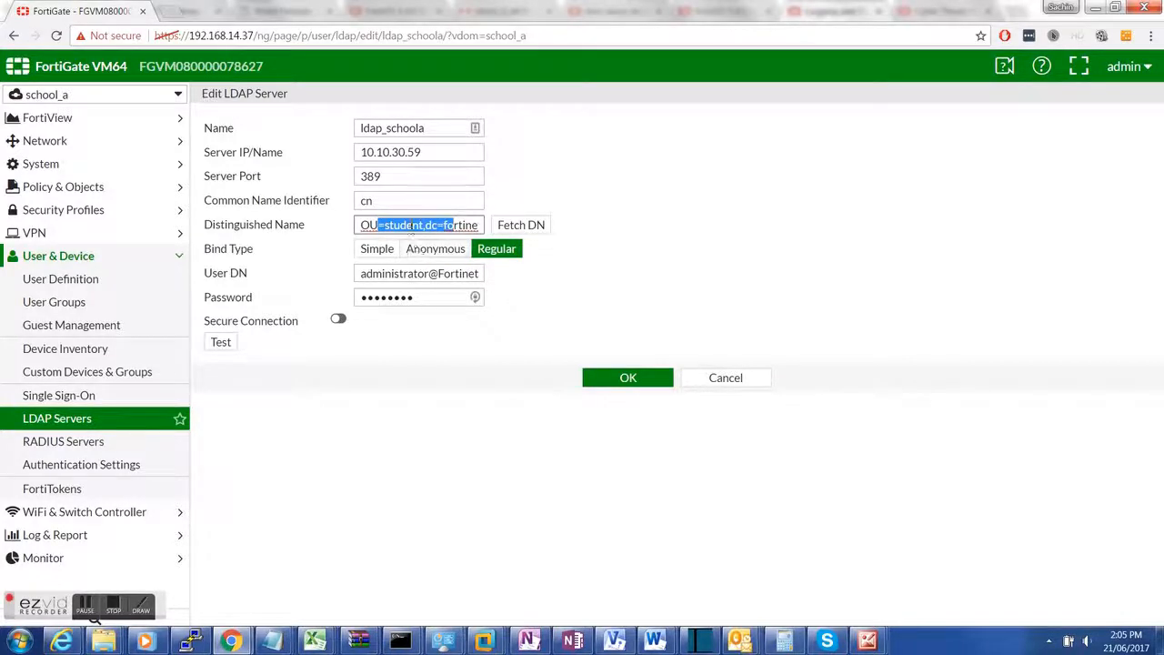
pyautogui.click(382, 225)
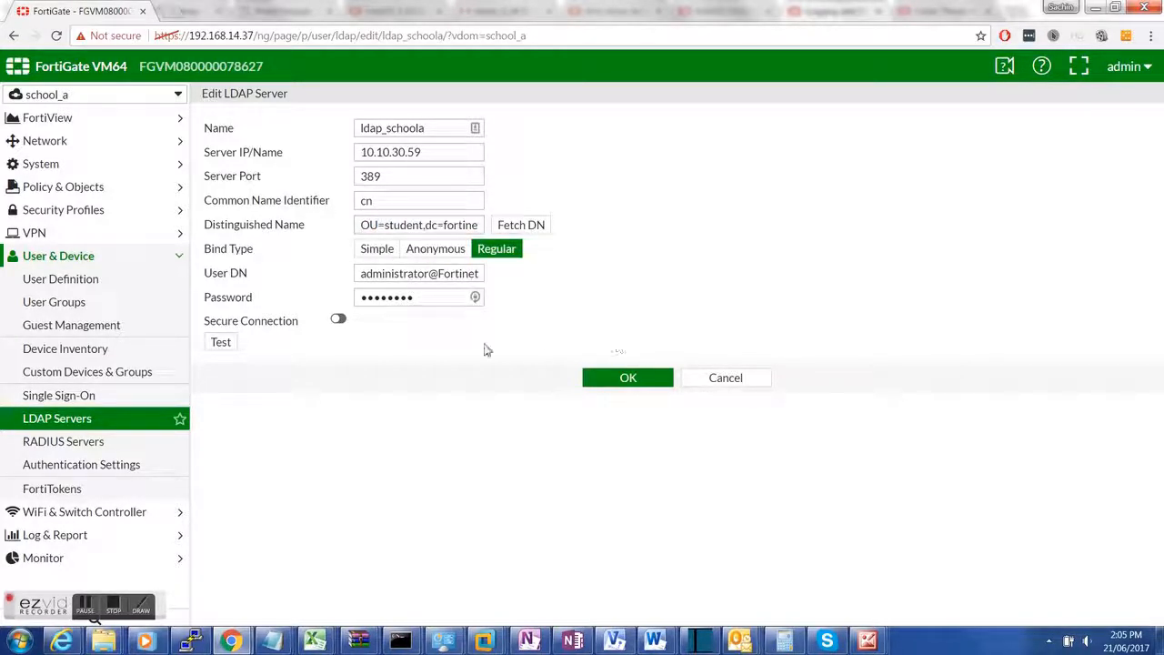
pyautogui.click(520, 227)
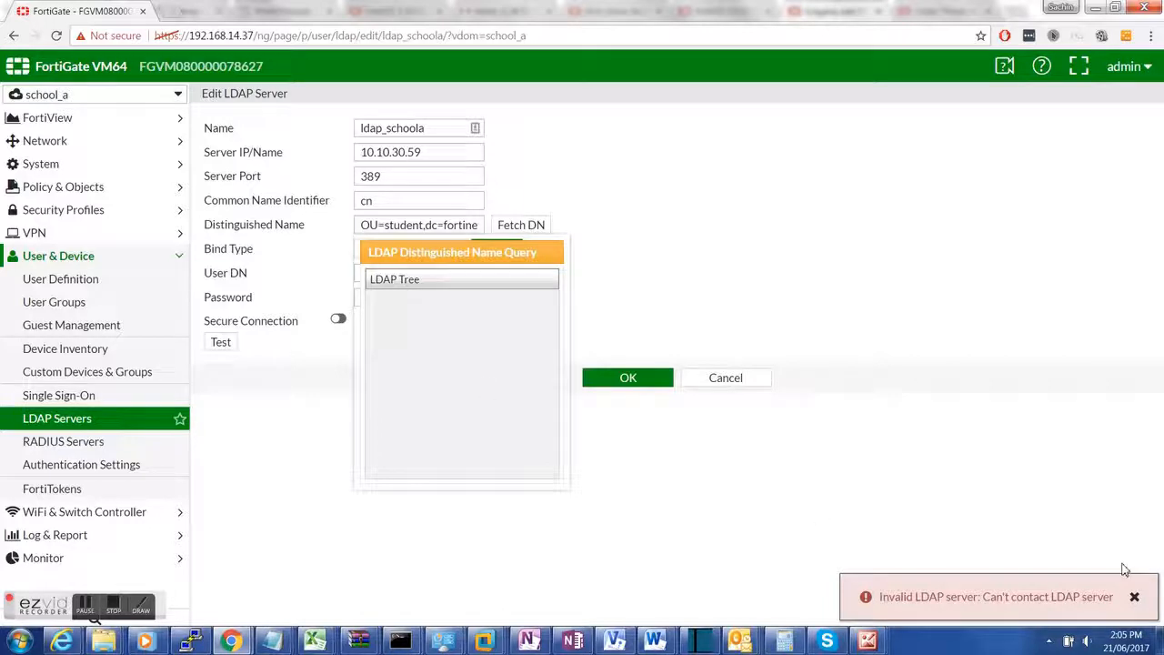
pyautogui.click(1135, 597)
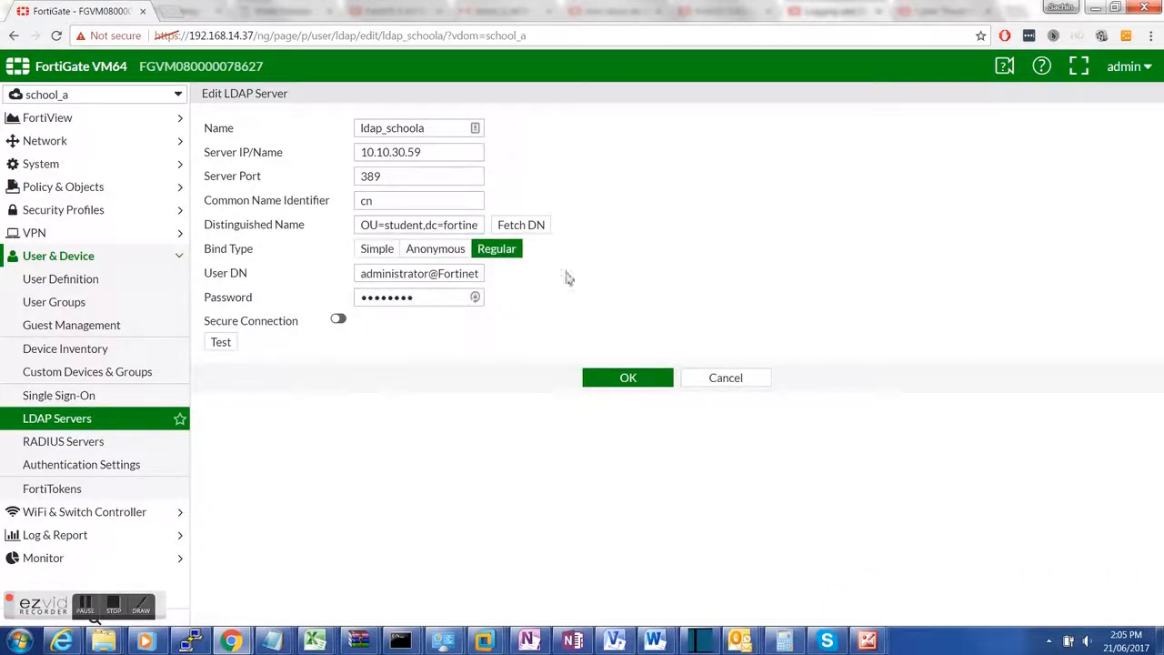
pyautogui.click(221, 342)
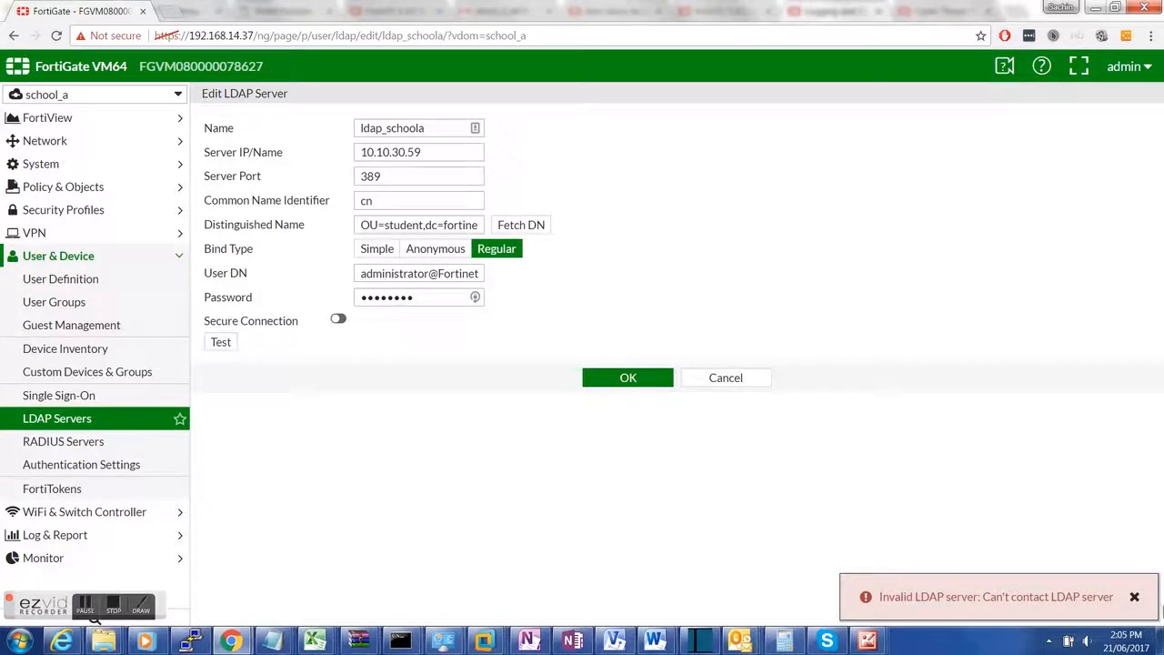
pyautogui.click(1135, 599)
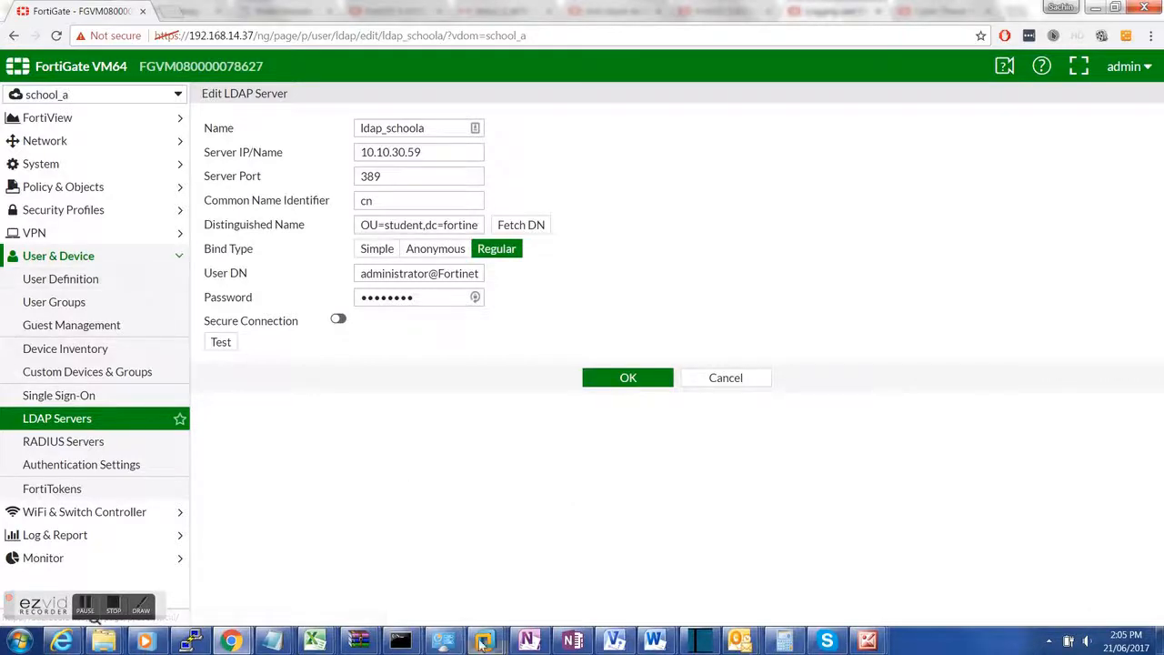
# Step: Resume the suspended EMS/AD/FTP virtual machine from the VMware Workstation library
pyautogui.moveTo(485, 641)
pyautogui.click(77, 576)
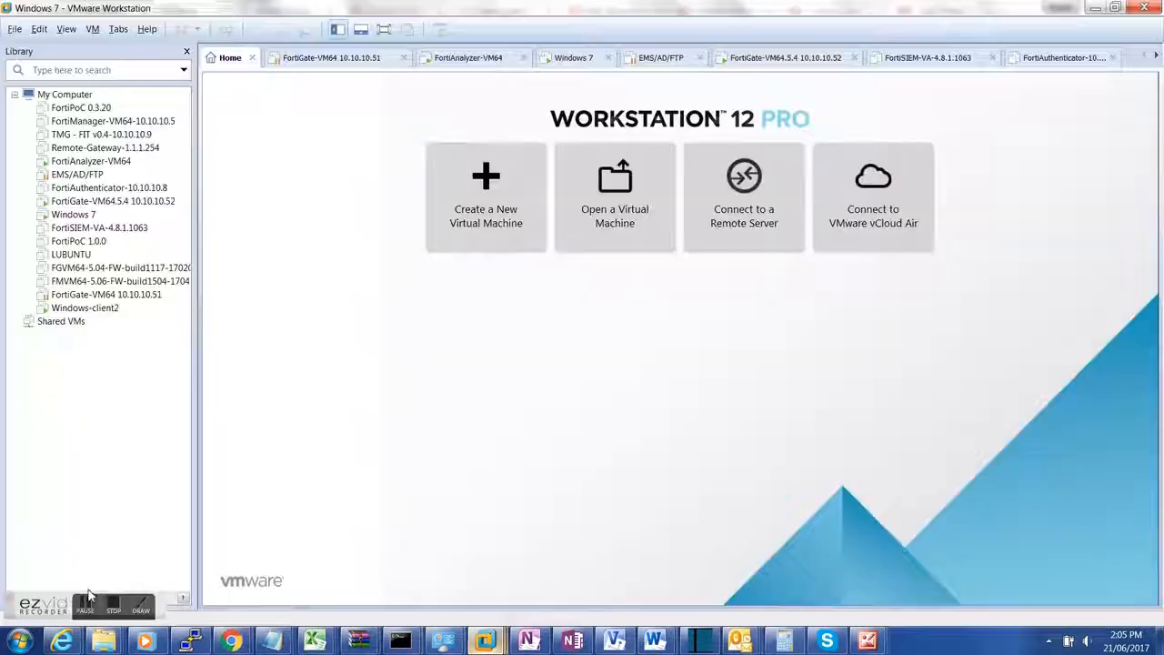
pyautogui.click(77, 175)
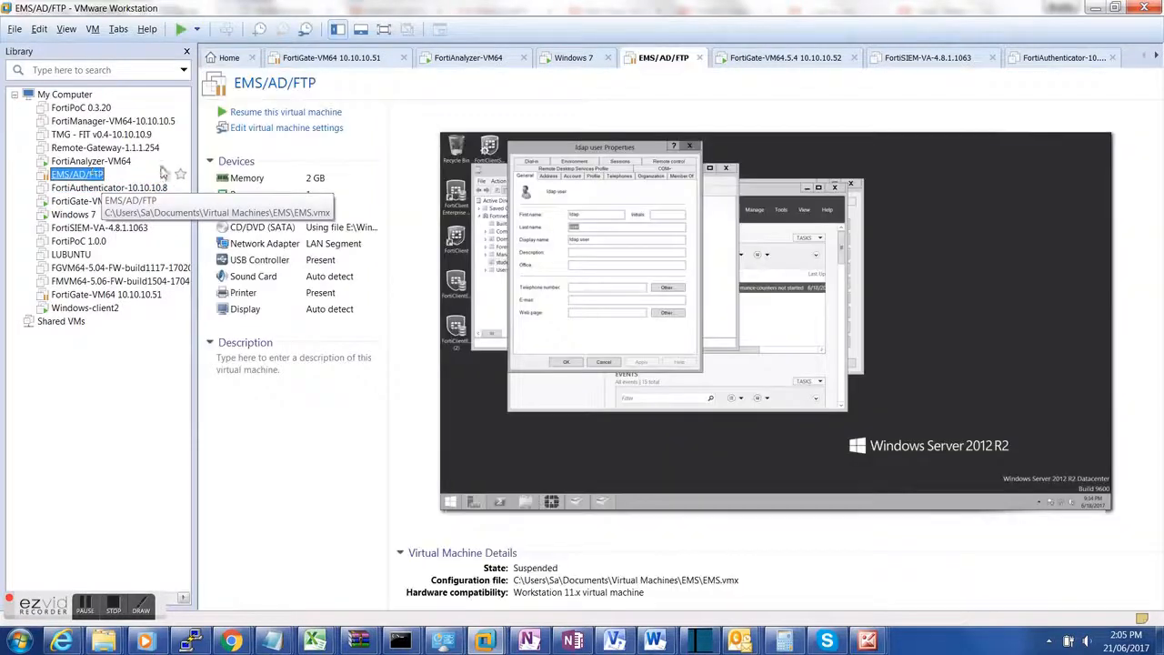
pyautogui.click(306, 116)
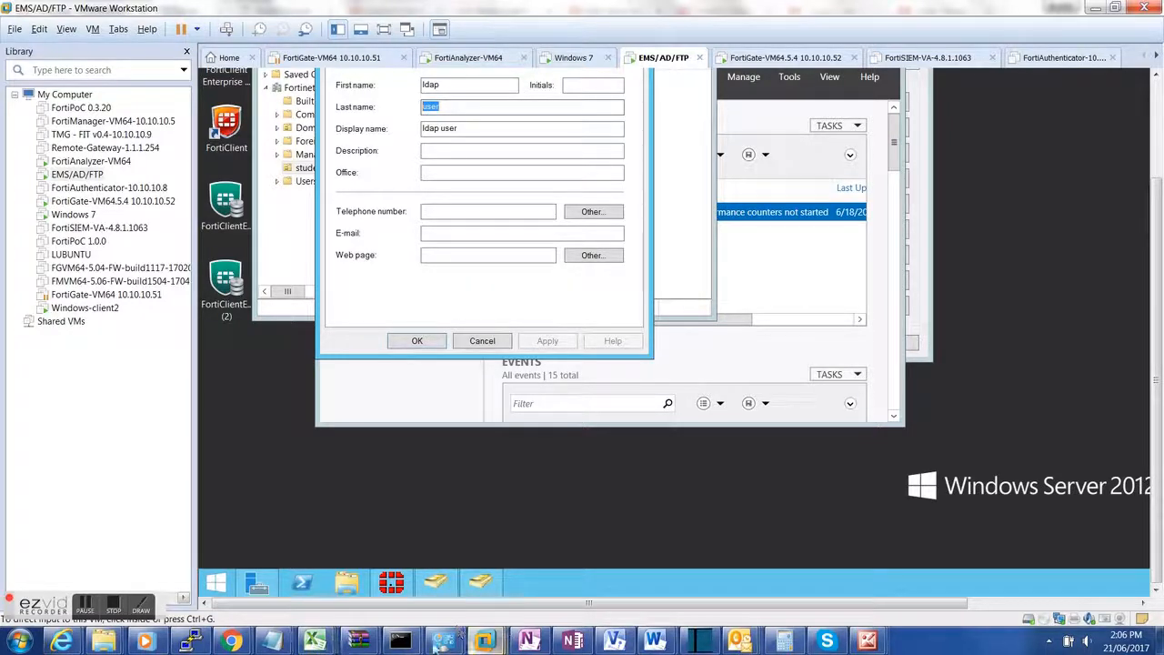
# Step: Test ldap_schoola successfully, set its DN to ou=student,dc=fortinetlab,dc=local, and save it
pyautogui.moveTo(231, 642)
pyautogui.click(277, 589)
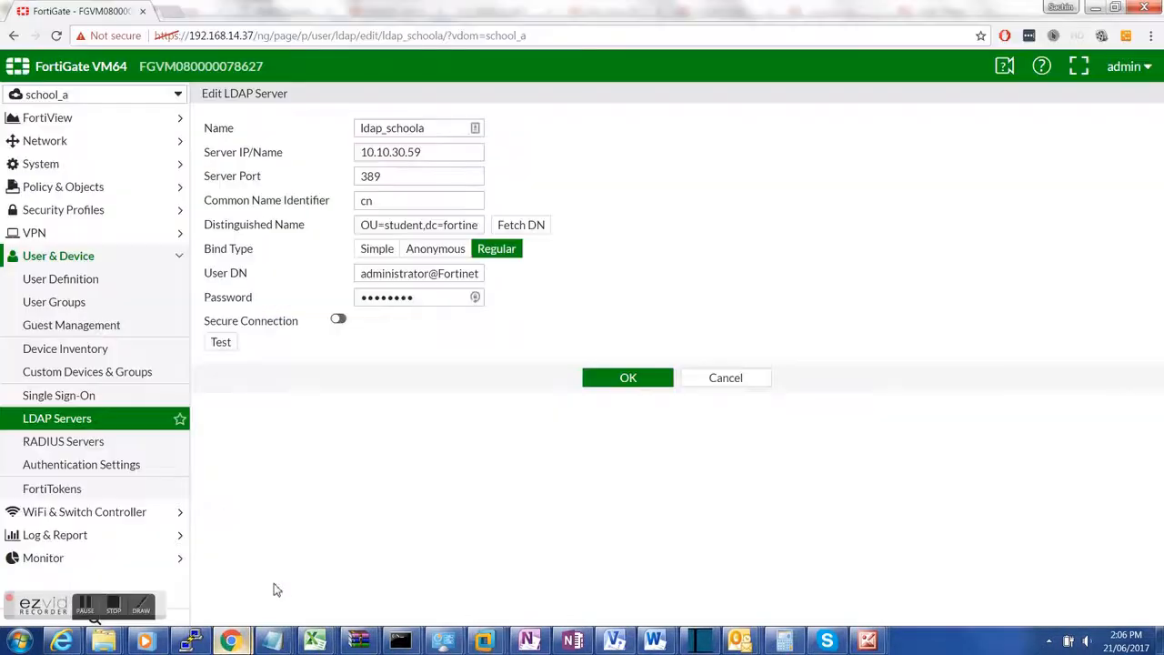
pyautogui.click(227, 349)
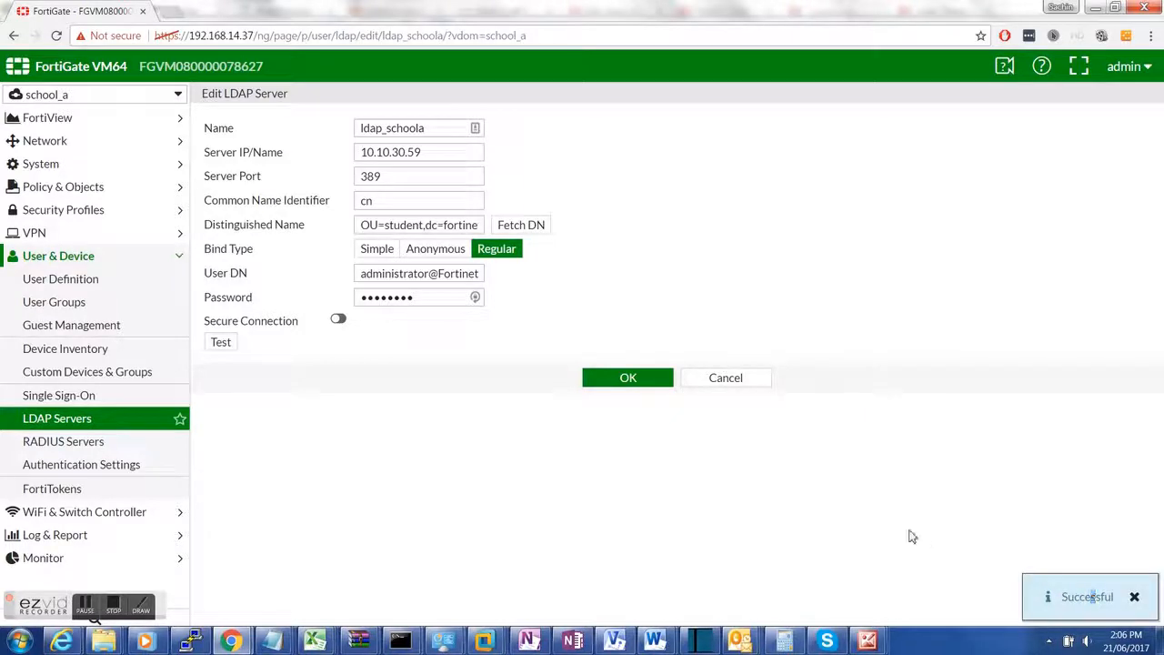
pyautogui.click(520, 225)
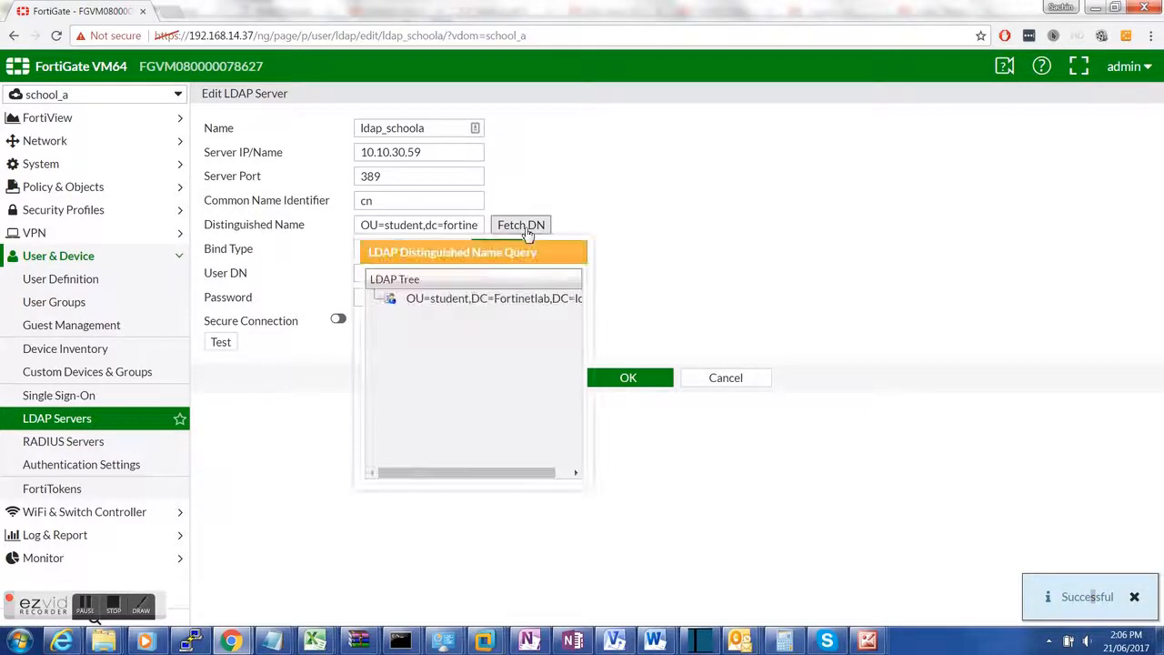
pyautogui.click(436, 304)
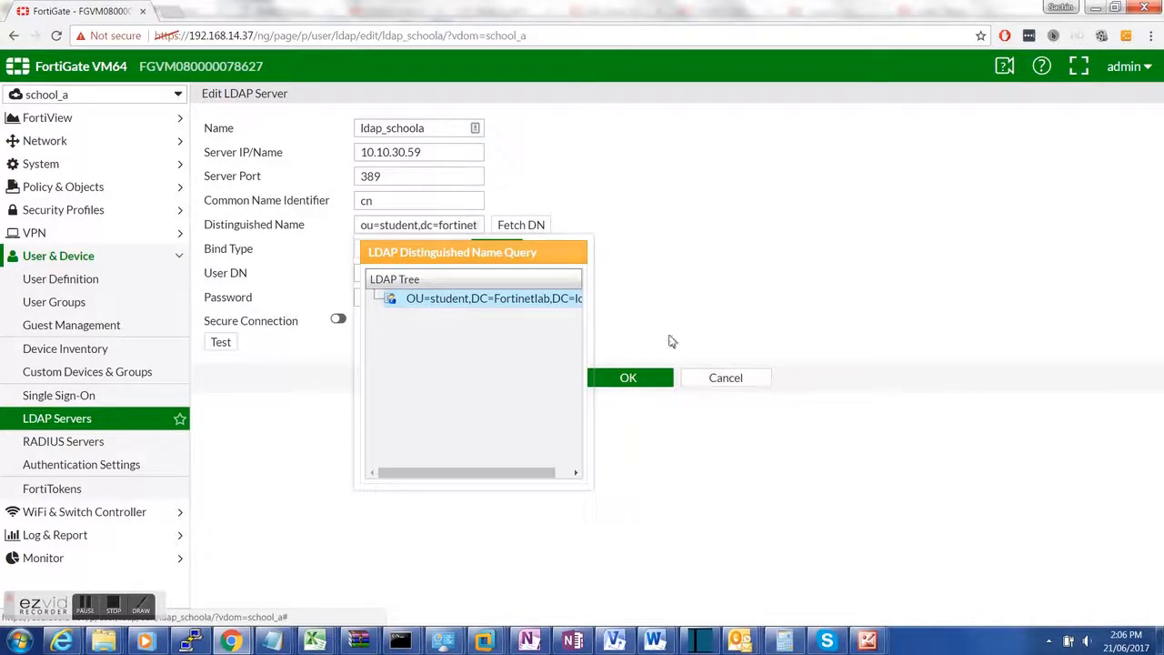
pyautogui.click(630, 378)
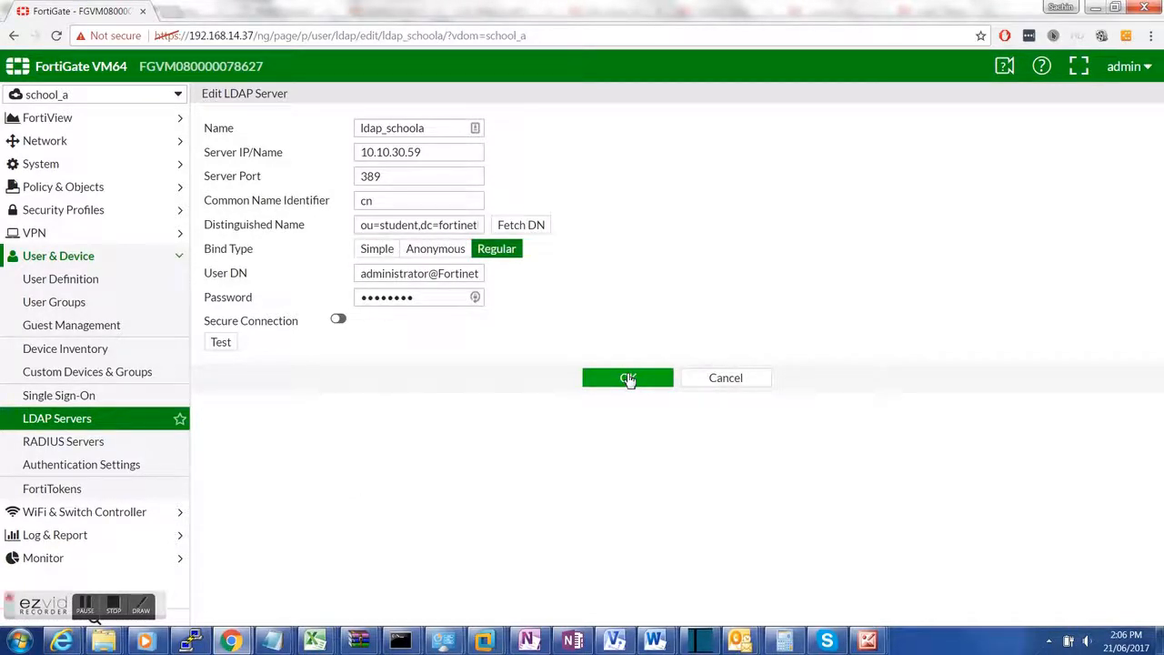
pyautogui.click(628, 378)
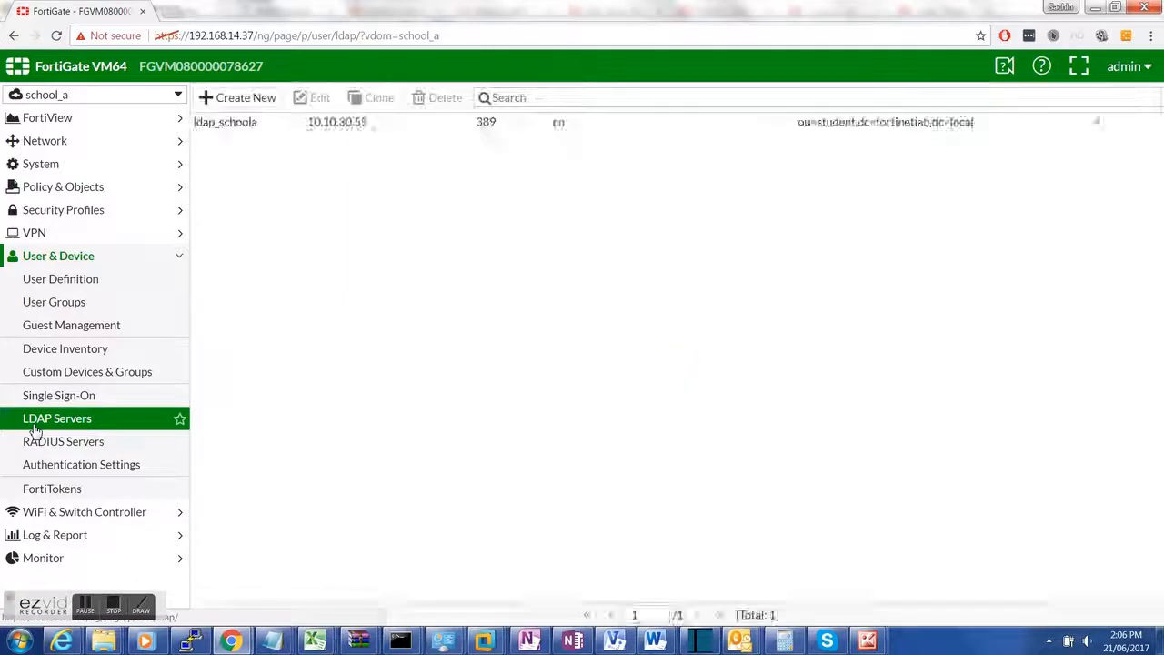
# Step: Start a new LDAP server entry with Regular bind type, then discard it
pyautogui.click(223, 100)
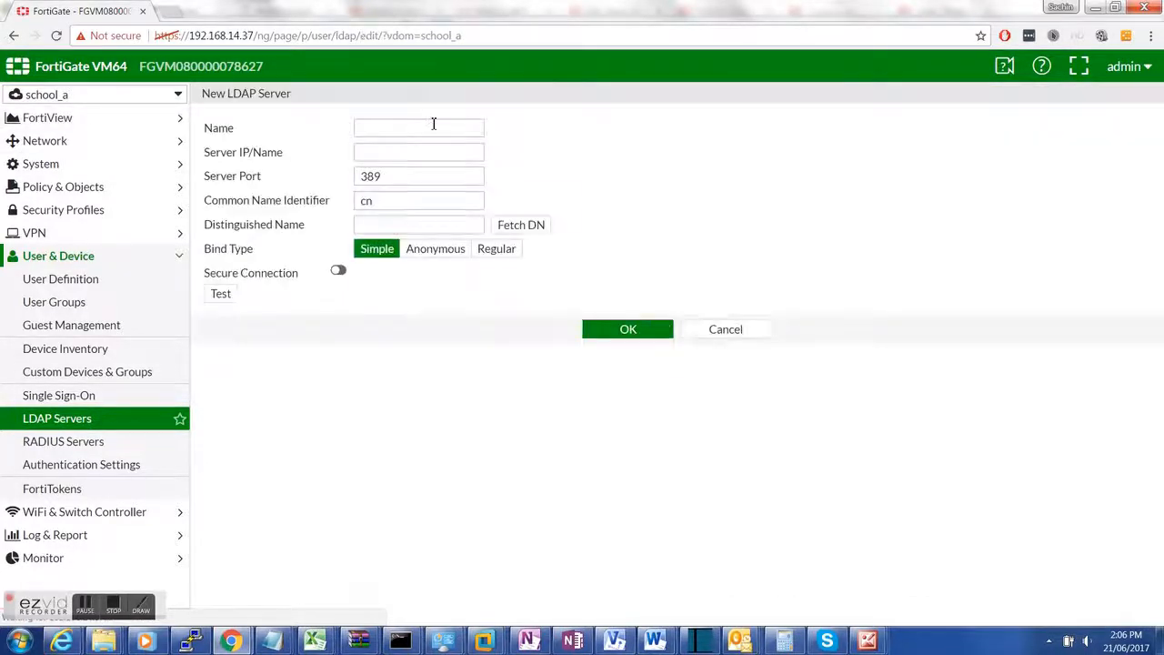
pyautogui.click(499, 249)
pyautogui.click(400, 271)
pyautogui.click(527, 225)
pyautogui.click(698, 378)
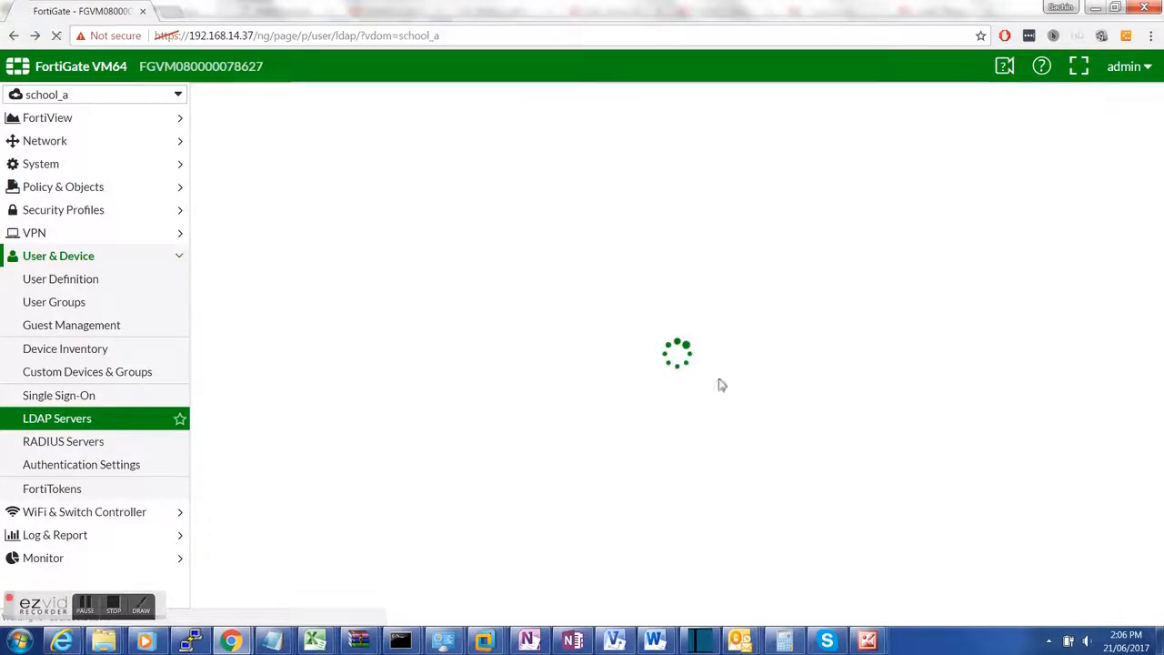
# Step: Review student_group_ldap's ldap_schoola remote group on the Selected, Custom and Groups tabs
pyautogui.click(100, 307)
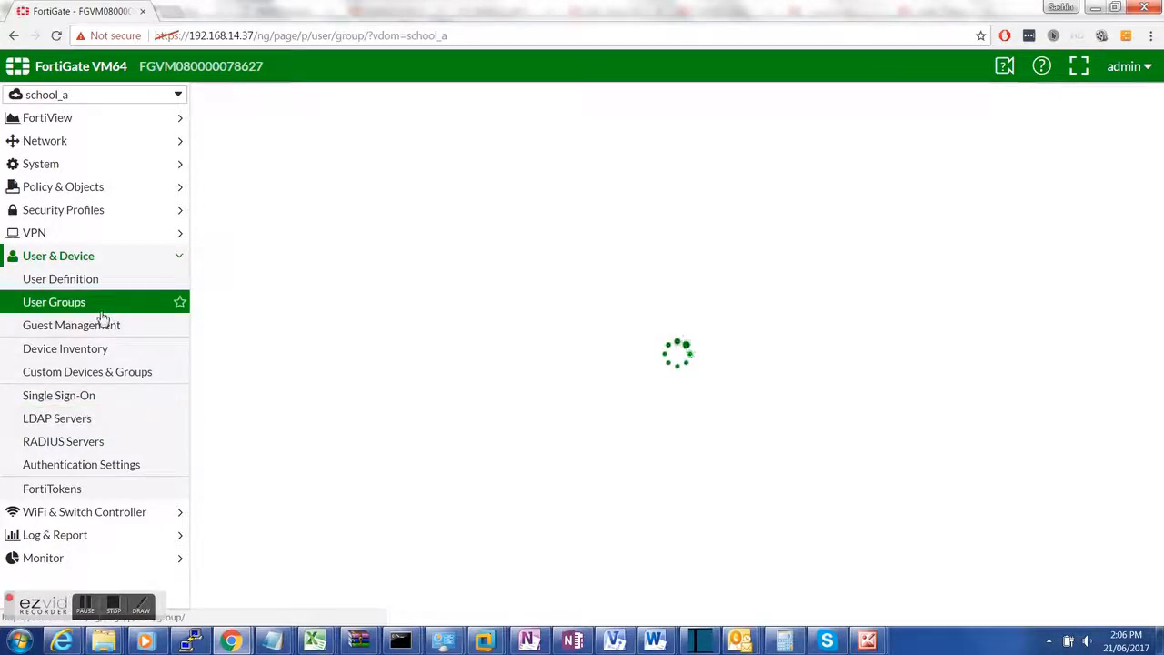
pyautogui.click(271, 215)
pyautogui.doubleClick(271, 214)
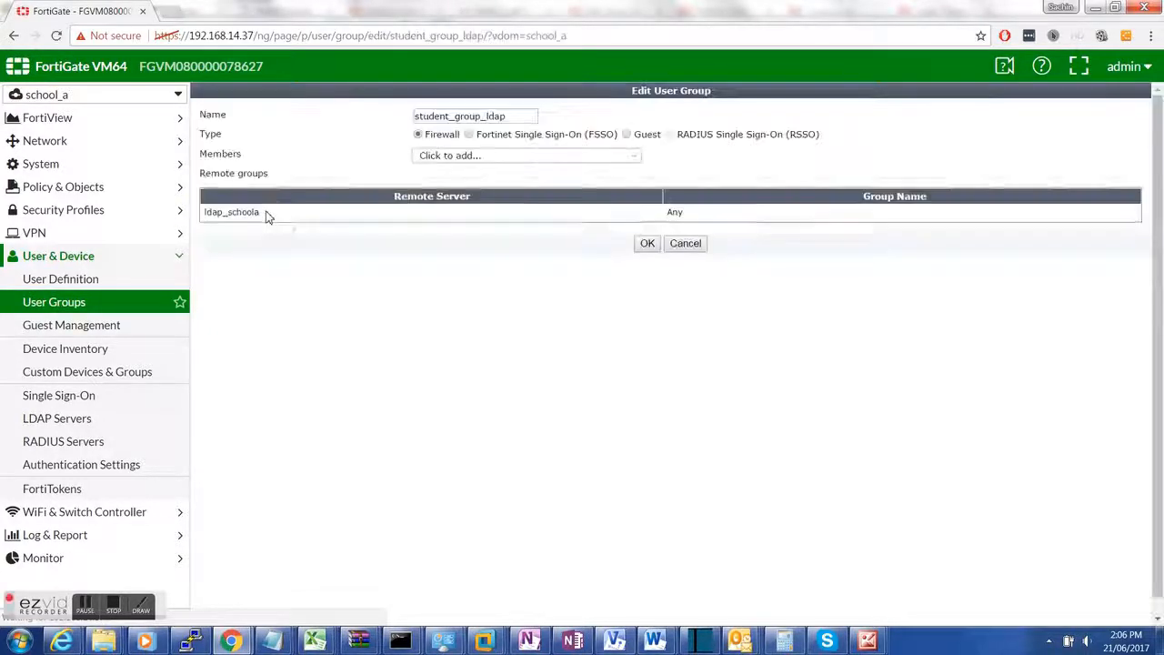
pyautogui.moveTo(514, 117); pyautogui.dragTo(371, 115)
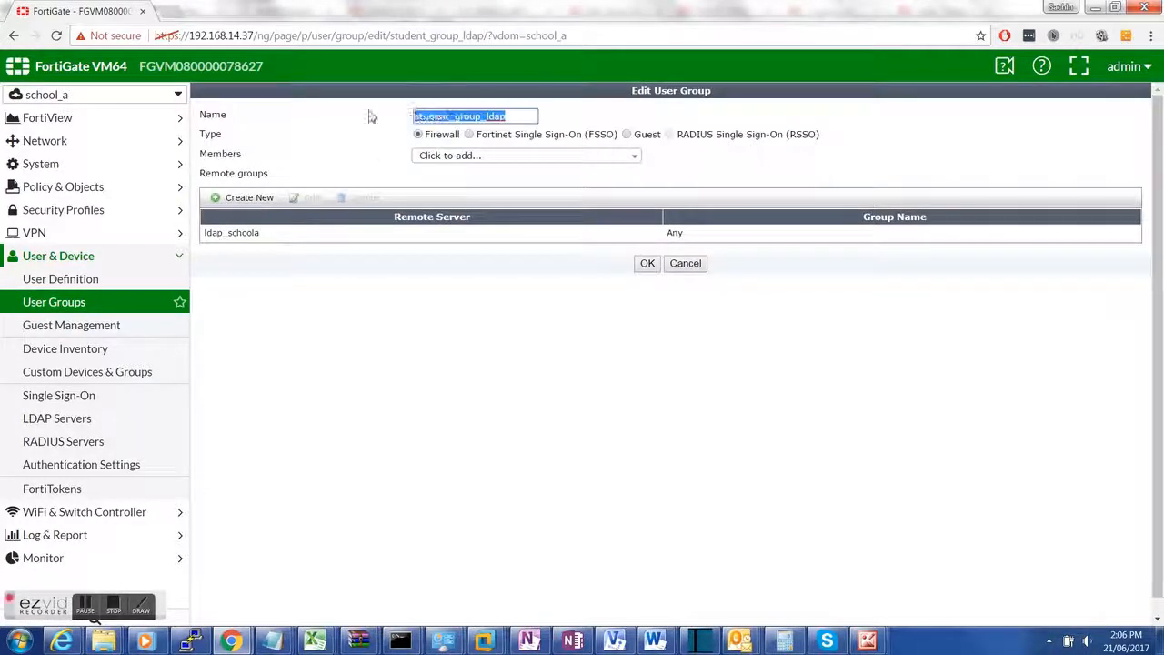
pyautogui.click(241, 234)
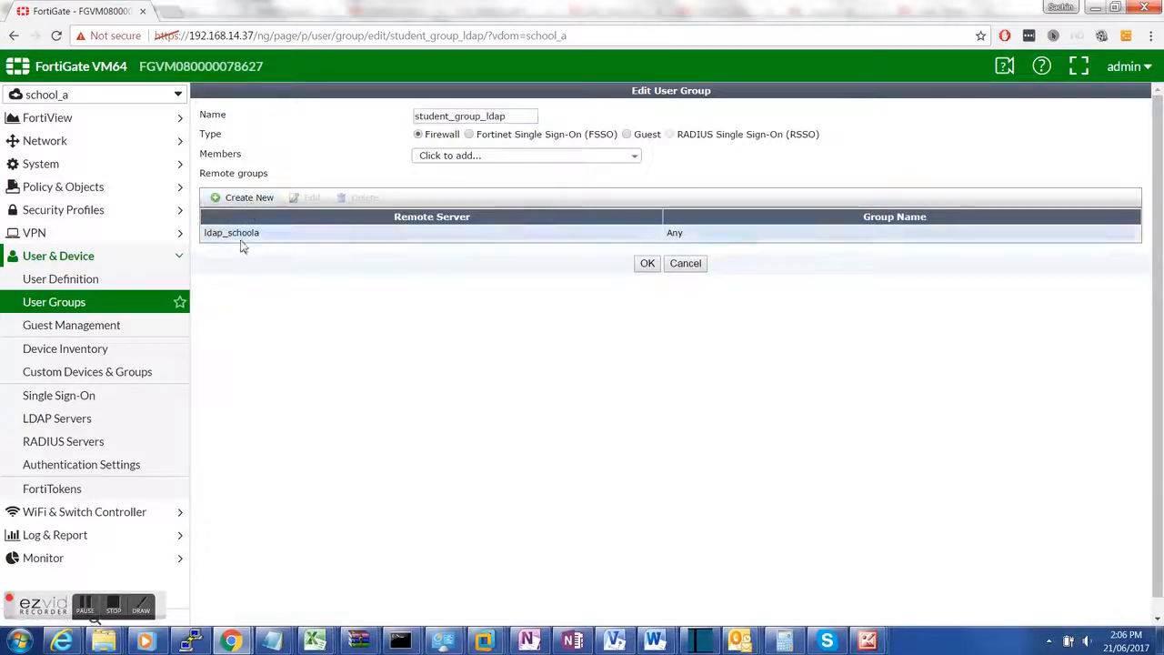
pyautogui.doubleClick(241, 234)
pyautogui.click(511, 391)
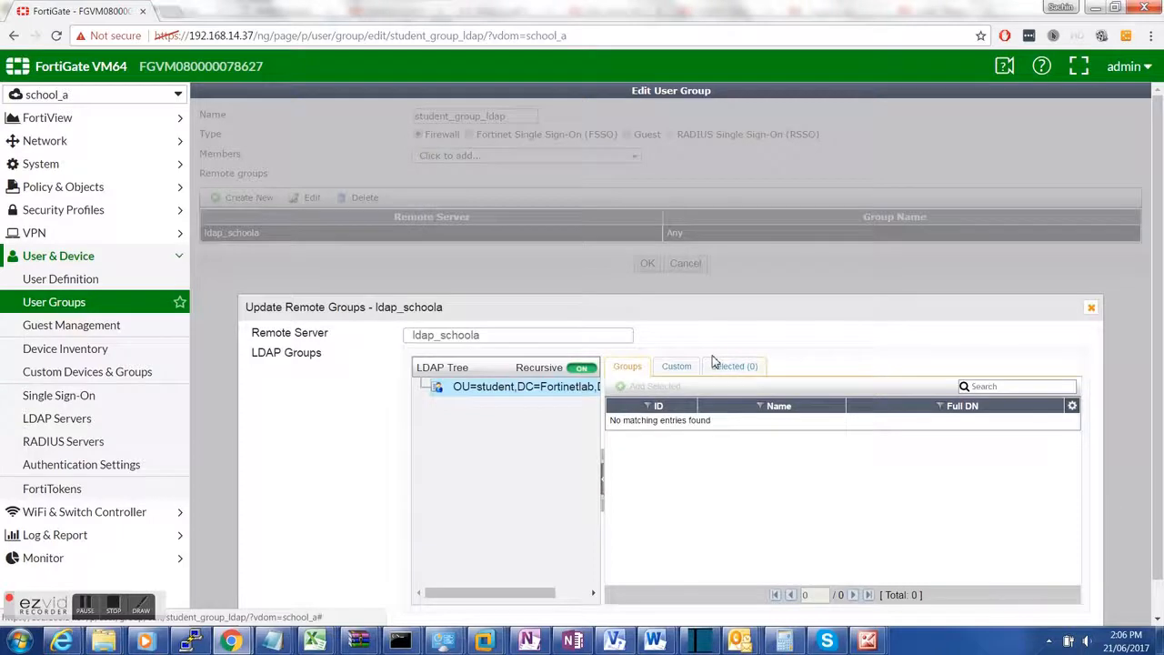
pyautogui.click(720, 366)
pyautogui.click(676, 366)
pyautogui.click(634, 373)
pyautogui.scroll(-1, 773, 537)
pyautogui.click(637, 605)
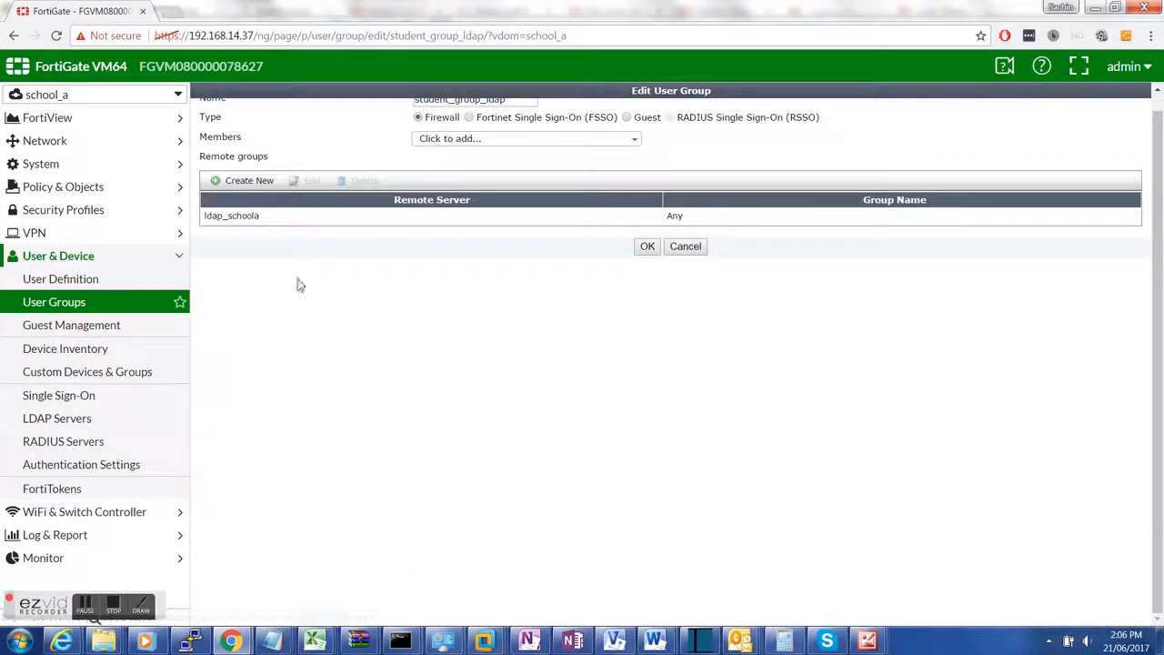
# Step: Try adding another remote group match, cancel it, and go to User Definition
pyautogui.click(250, 196)
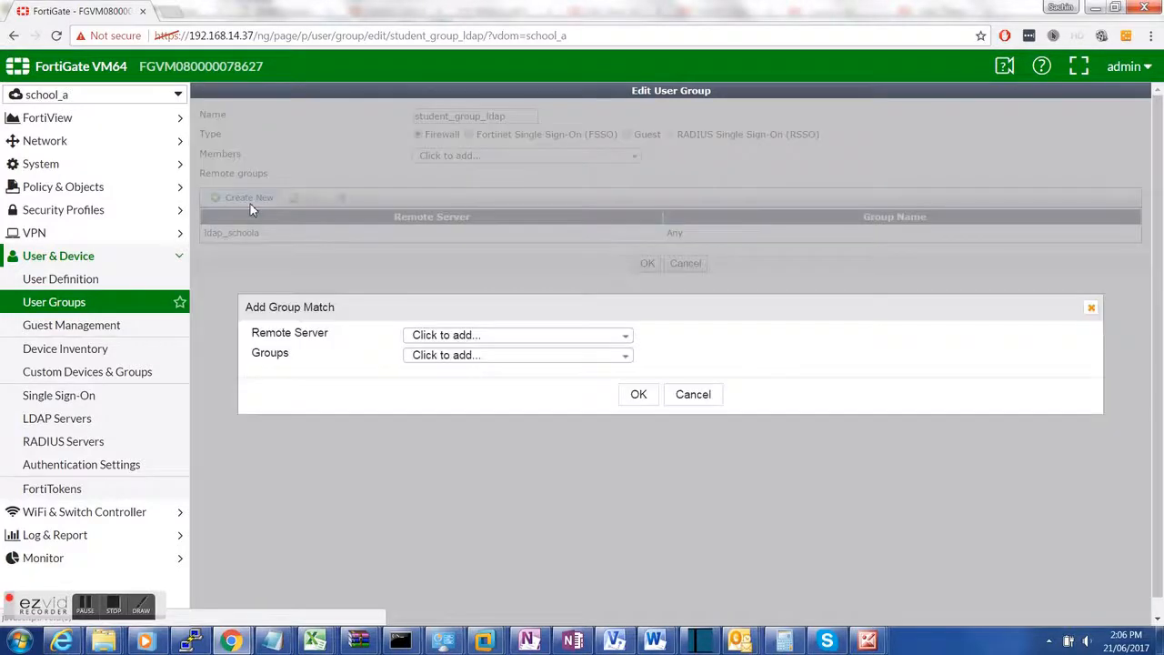
pyautogui.click(489, 338)
pyautogui.click(693, 430)
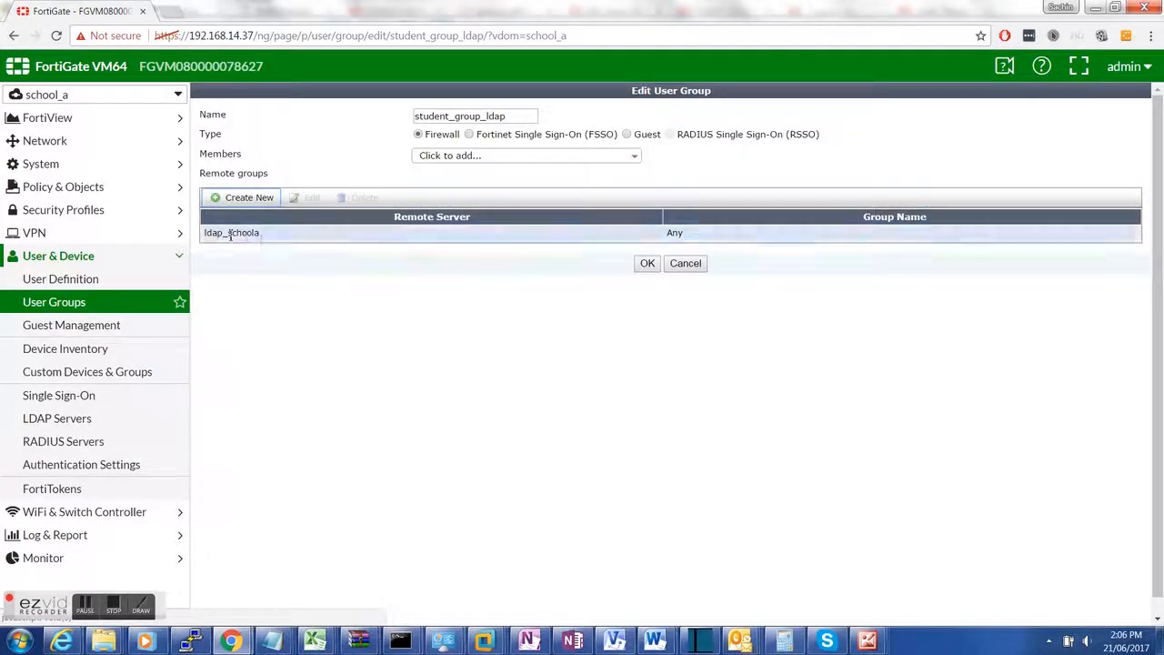
pyautogui.click(91, 279)
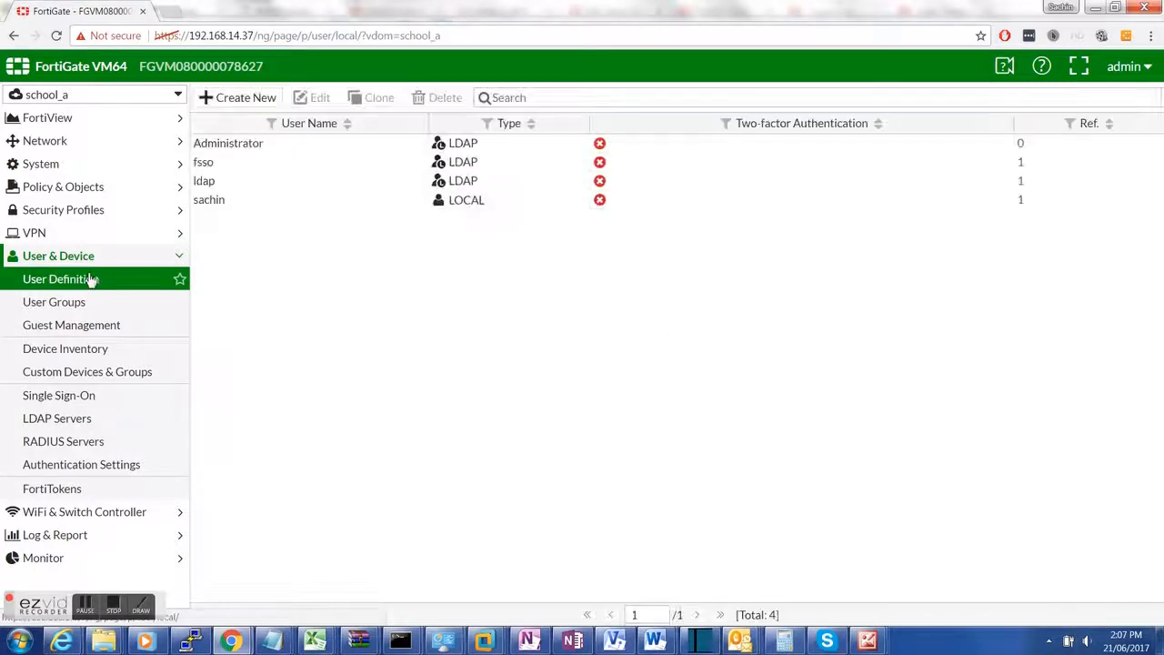
# Step: Run the new Remote LDAP User wizard on ldap_schoola and browse the student OU's users
pyautogui.click(260, 186)
pyautogui.click(258, 104)
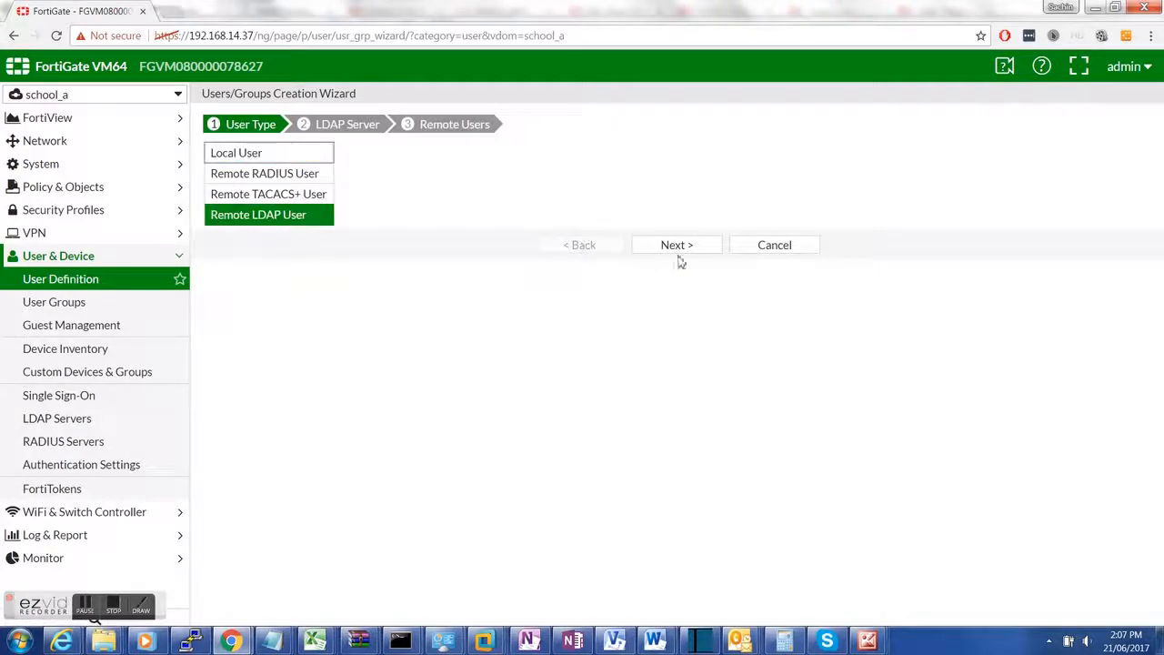
pyautogui.click(683, 253)
pyautogui.click(378, 173)
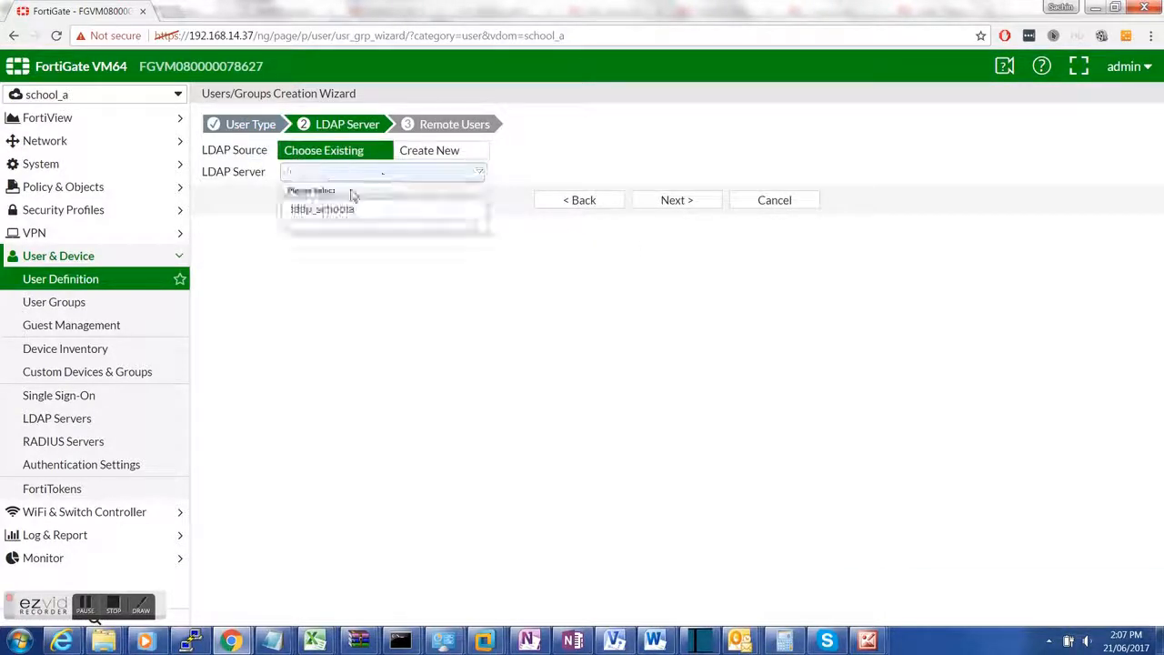
pyautogui.click(345, 210)
pyautogui.click(691, 202)
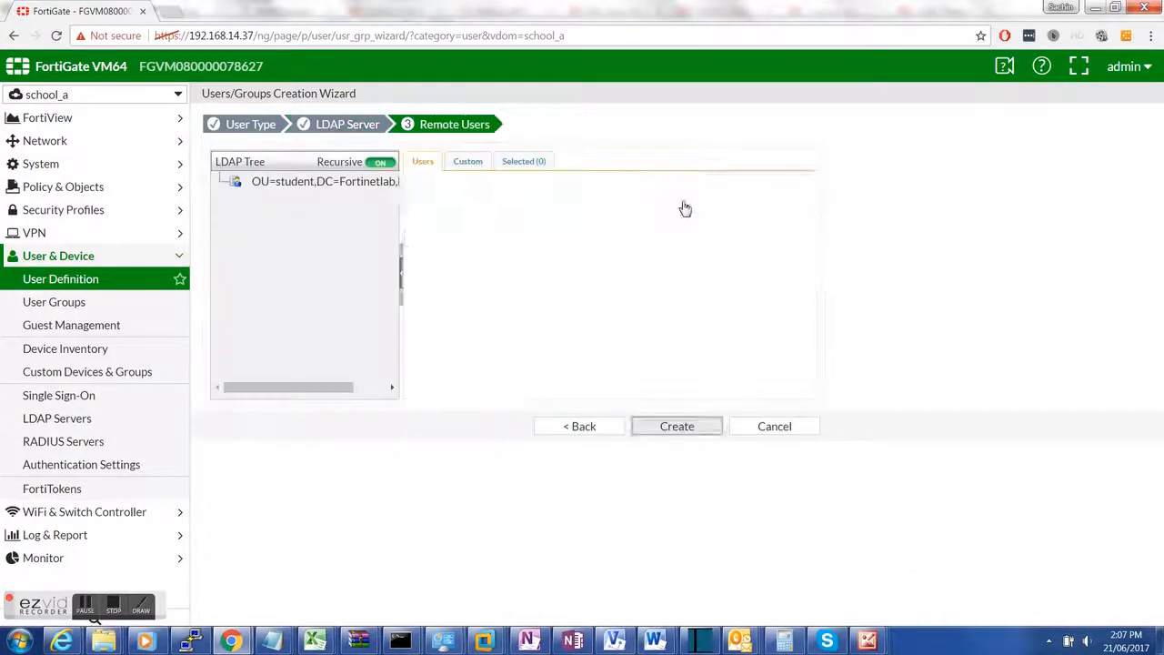
pyautogui.click(318, 196)
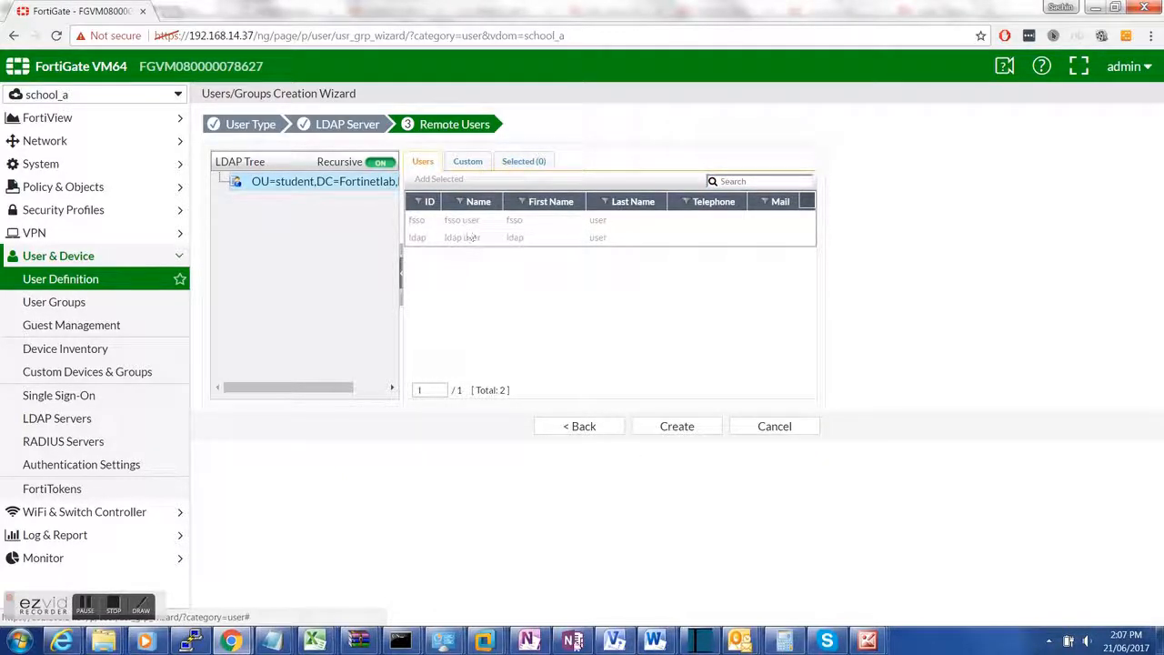
pyautogui.moveTo(486, 642)
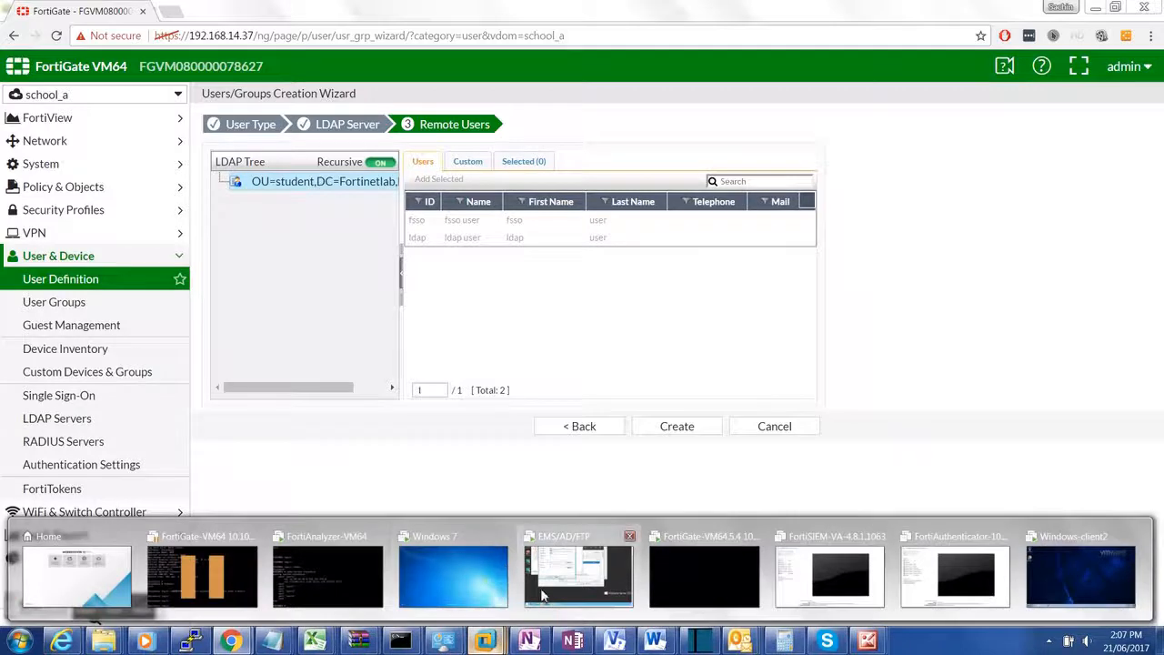
pyautogui.click(543, 595)
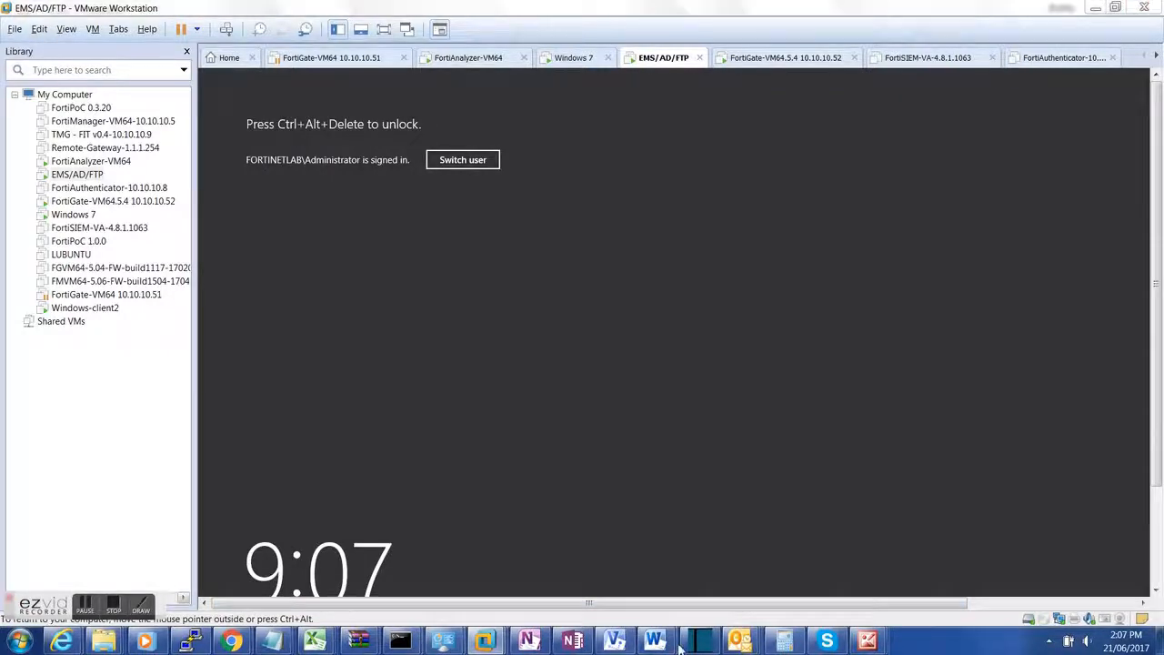
# Step: Unlock the EMS/AD/FTP server with the administrator password and close the ldap user Properties
pyautogui.hotkey('ctrl', 'alt', 'Delete')
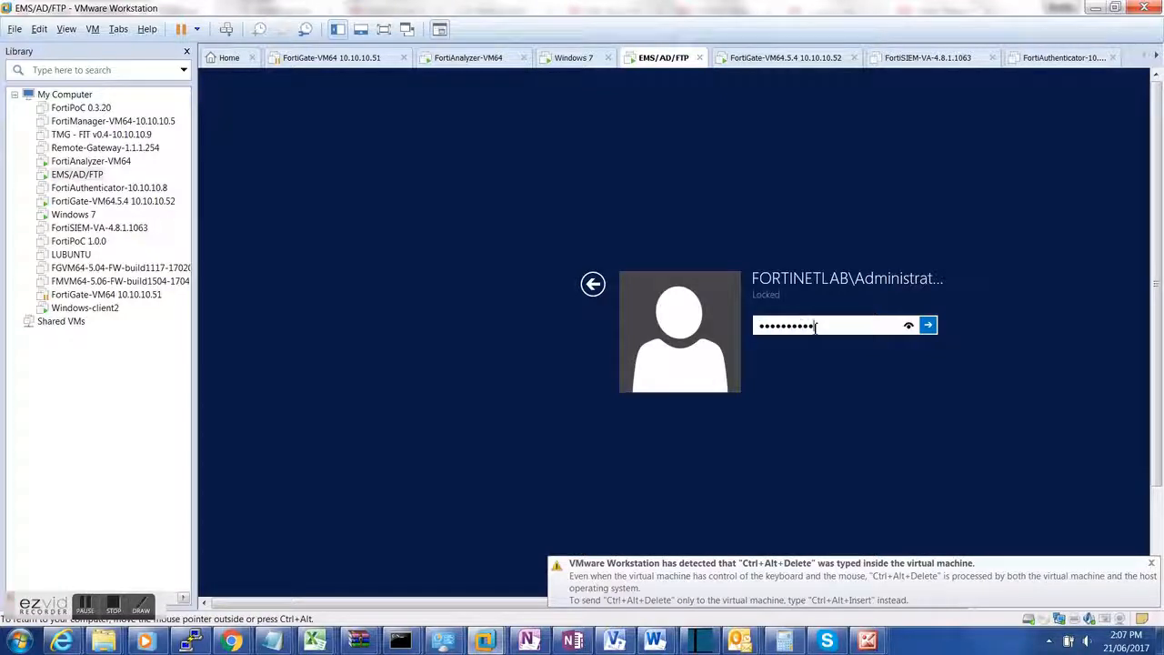
pyautogui.press('Return')
pyautogui.click(634, 92)
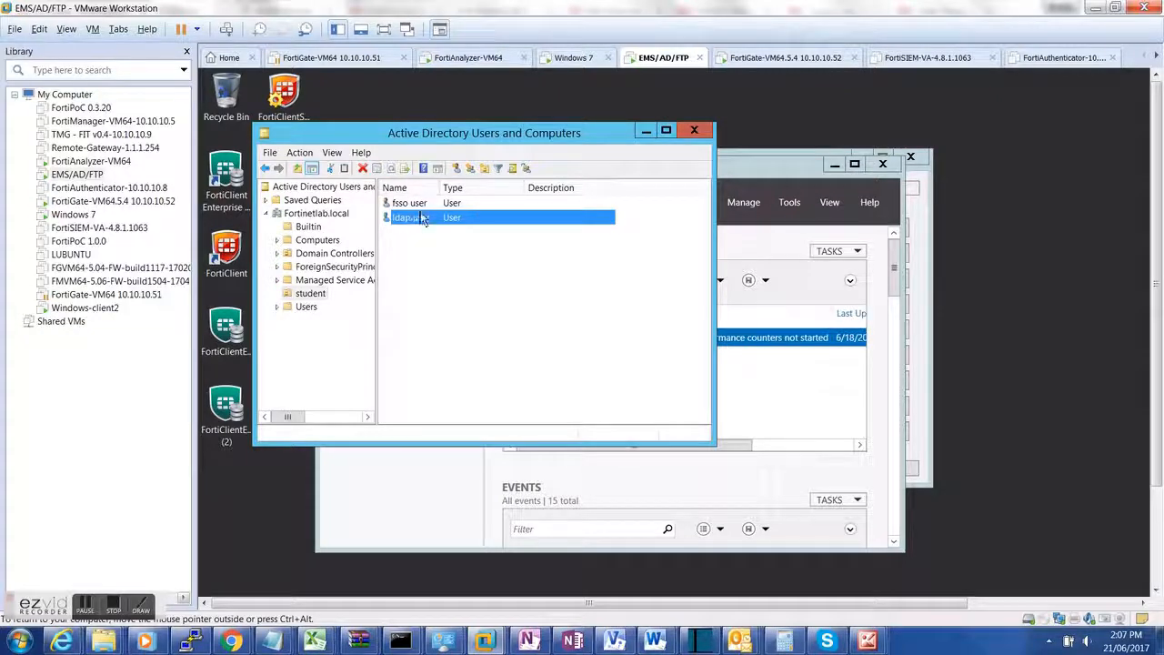
# Step: Cancel the user wizard, re-save the ldap user, and open the IPv4 Policy list
pyautogui.moveTo(231, 641)
pyautogui.click(320, 596)
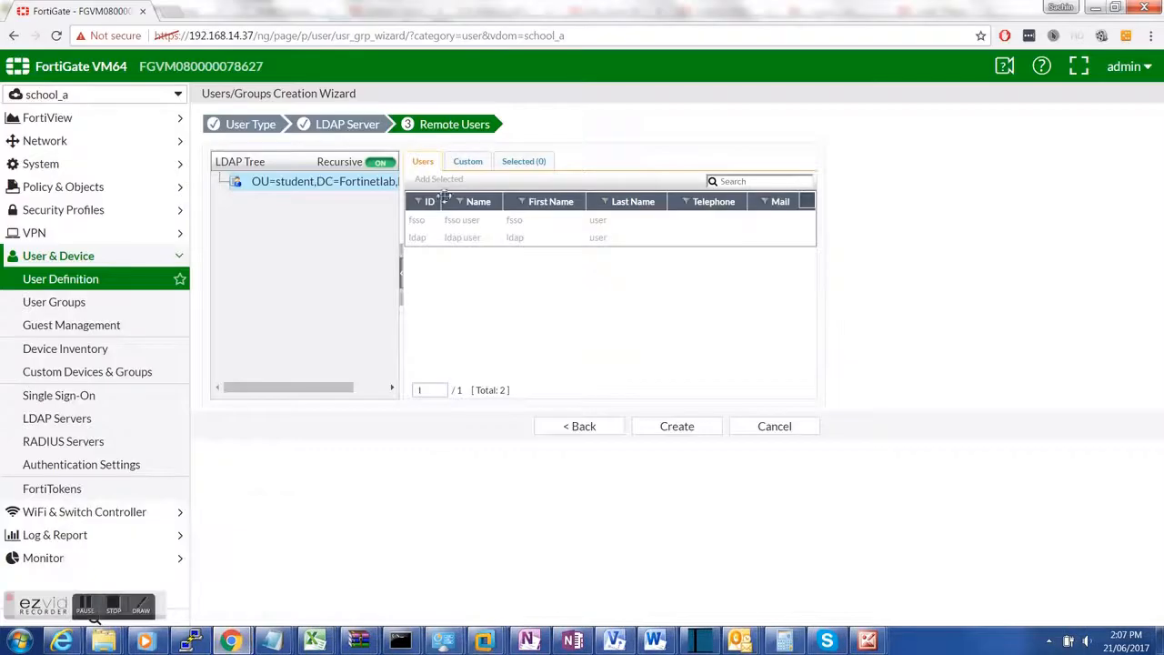
pyautogui.click(774, 425)
pyautogui.doubleClick(265, 190)
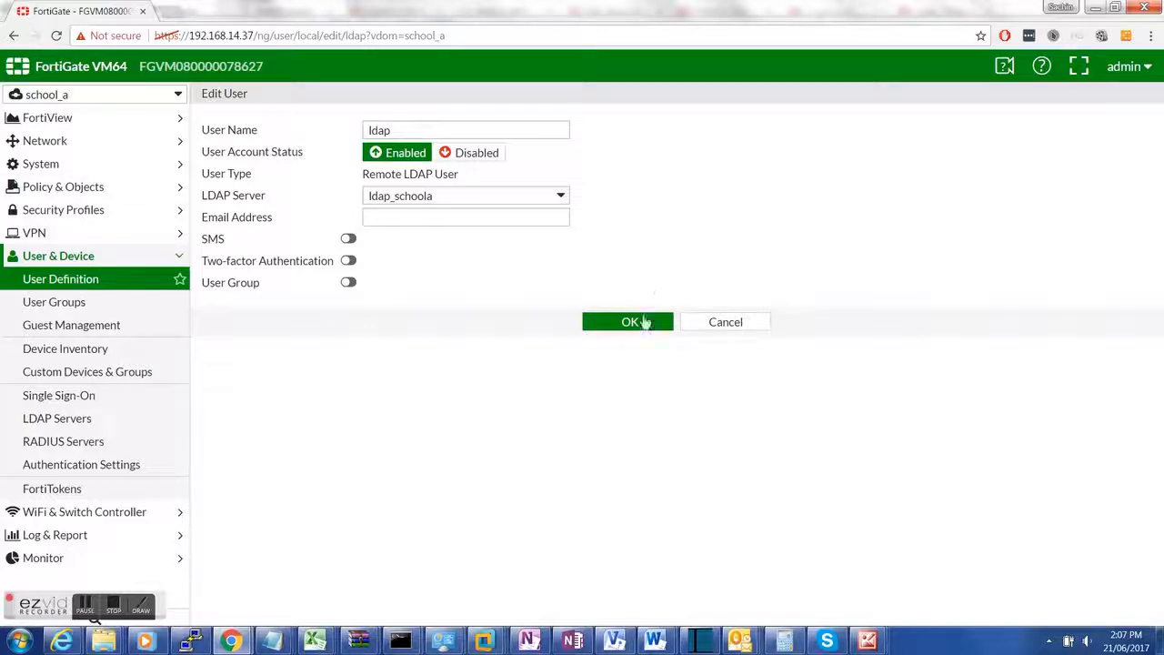
pyautogui.click(629, 321)
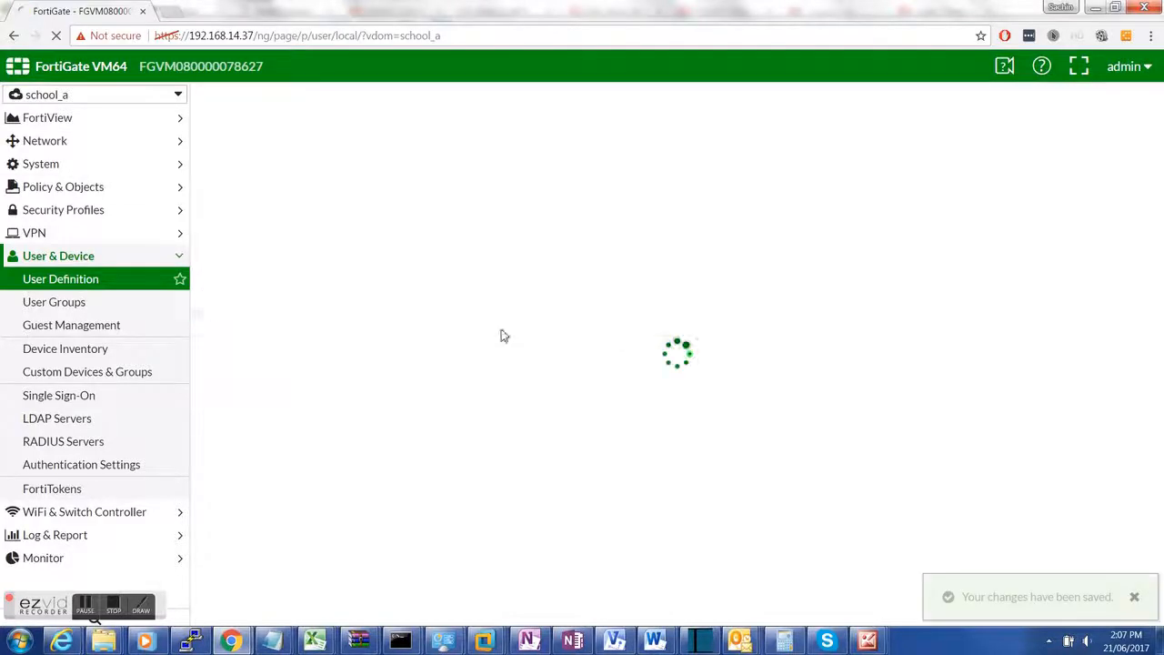
pyautogui.click(132, 189)
pyautogui.click(91, 212)
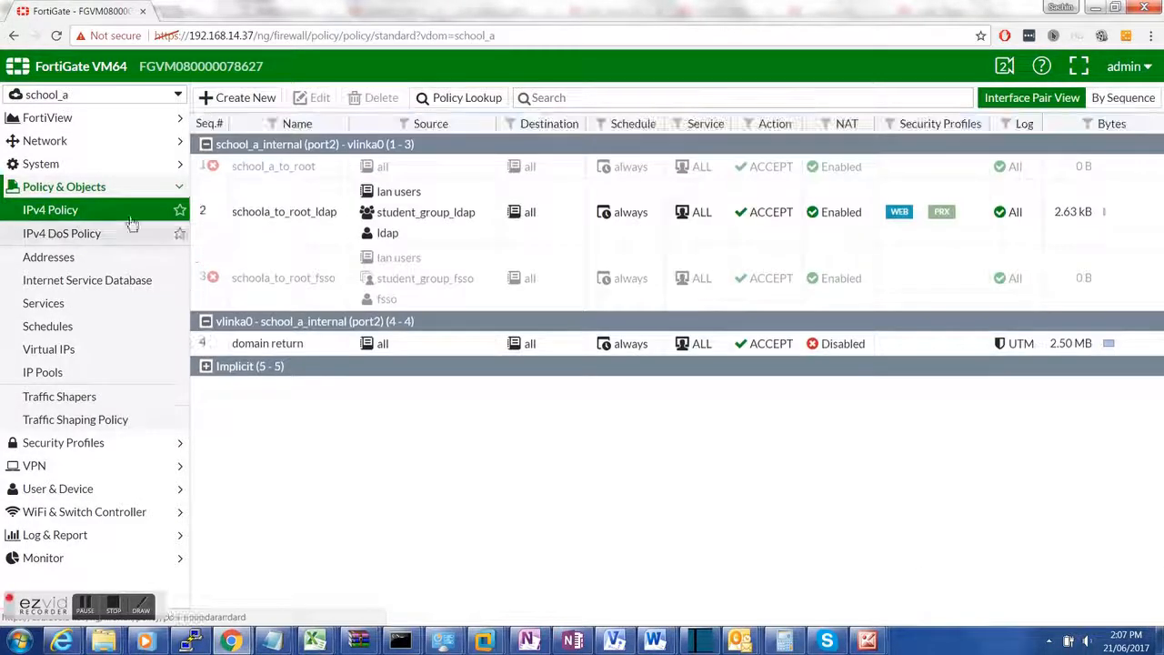
# Step: Check schoola_to_root_ldap's sources (lan users, ldap, student_group_ldap) and save the policy
pyautogui.doubleClick(308, 235)
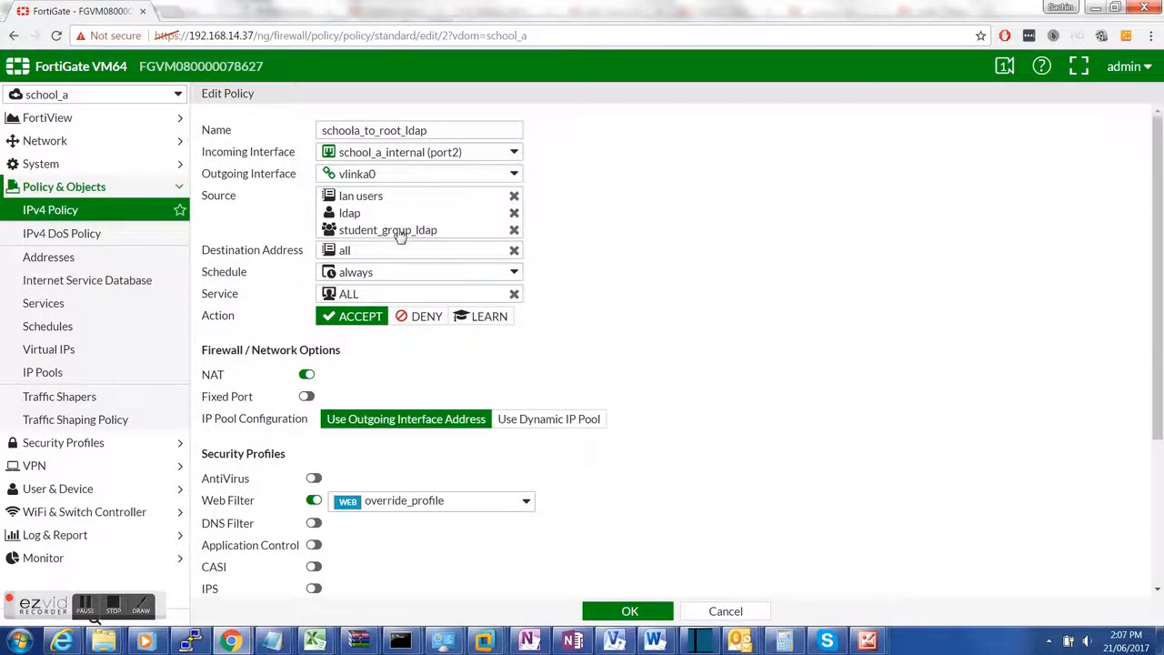
pyautogui.click(433, 211)
pyautogui.click(1054, 116)
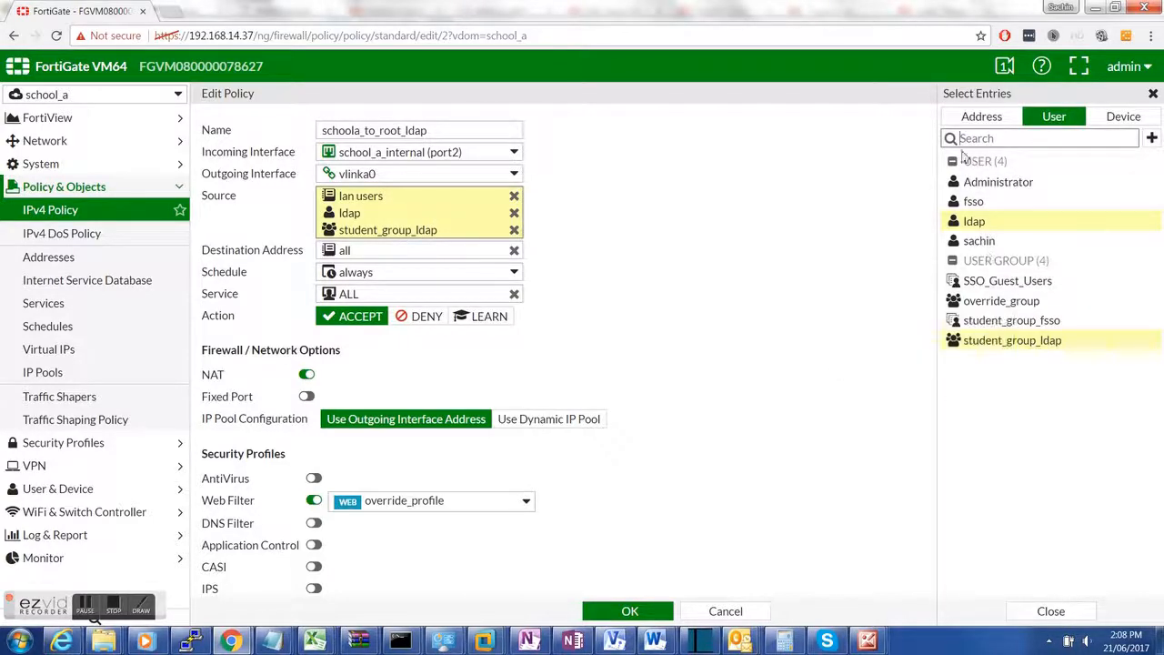
pyautogui.click(723, 338)
pyautogui.scroll(-3, 751, 361)
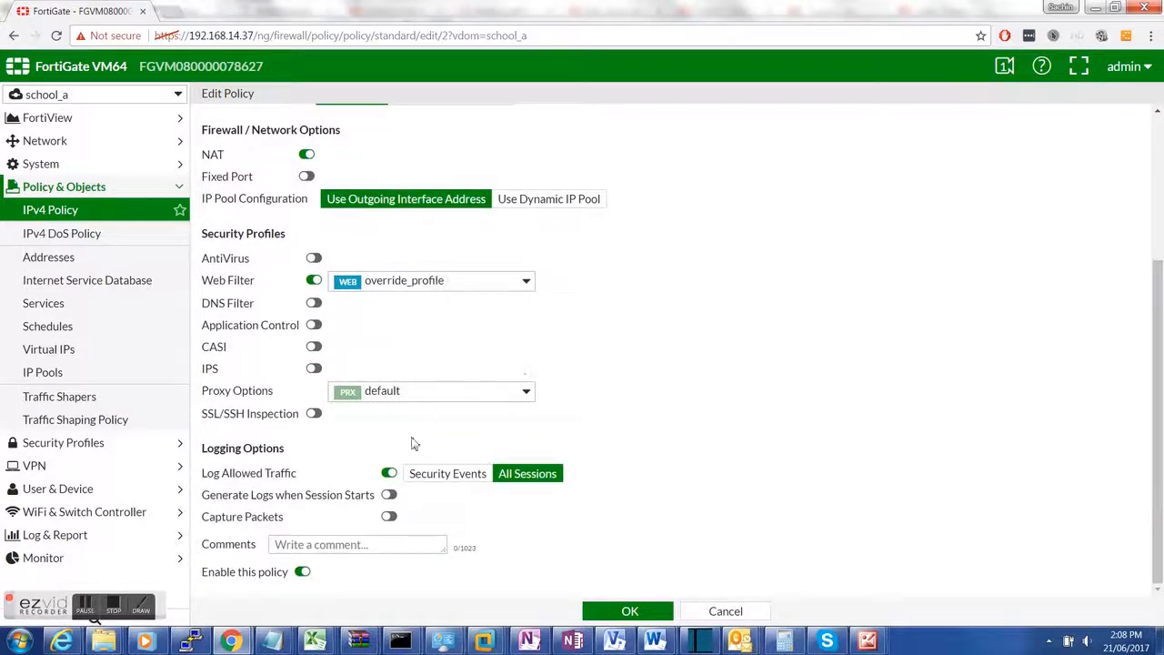
pyautogui.click(637, 613)
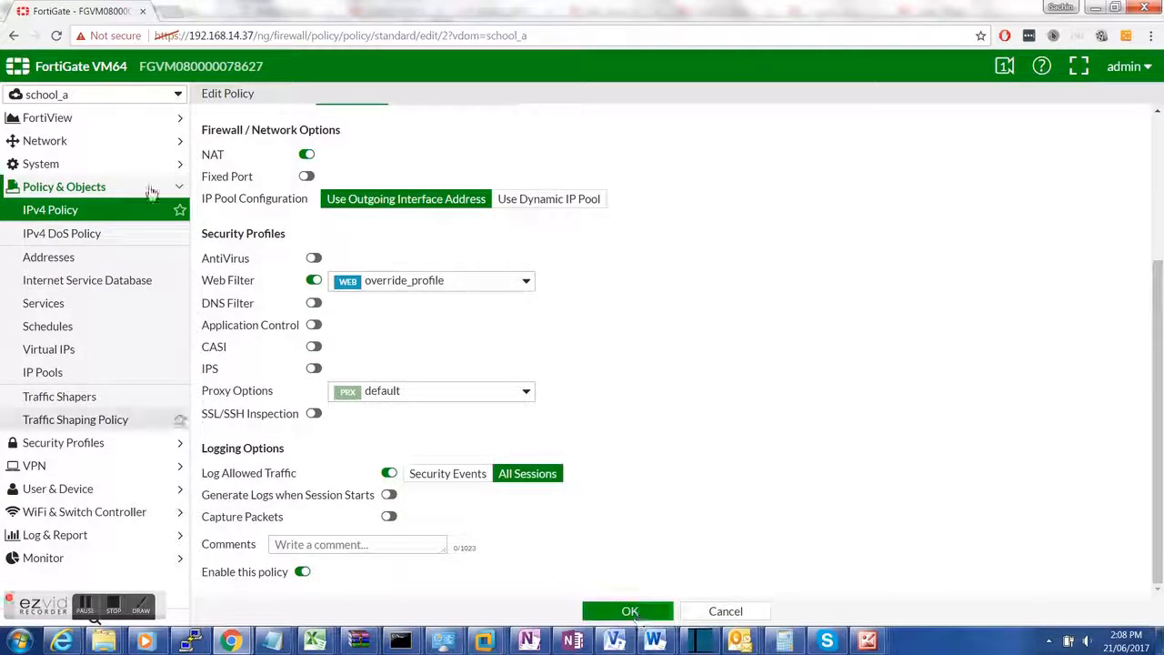
pyautogui.click(120, 96)
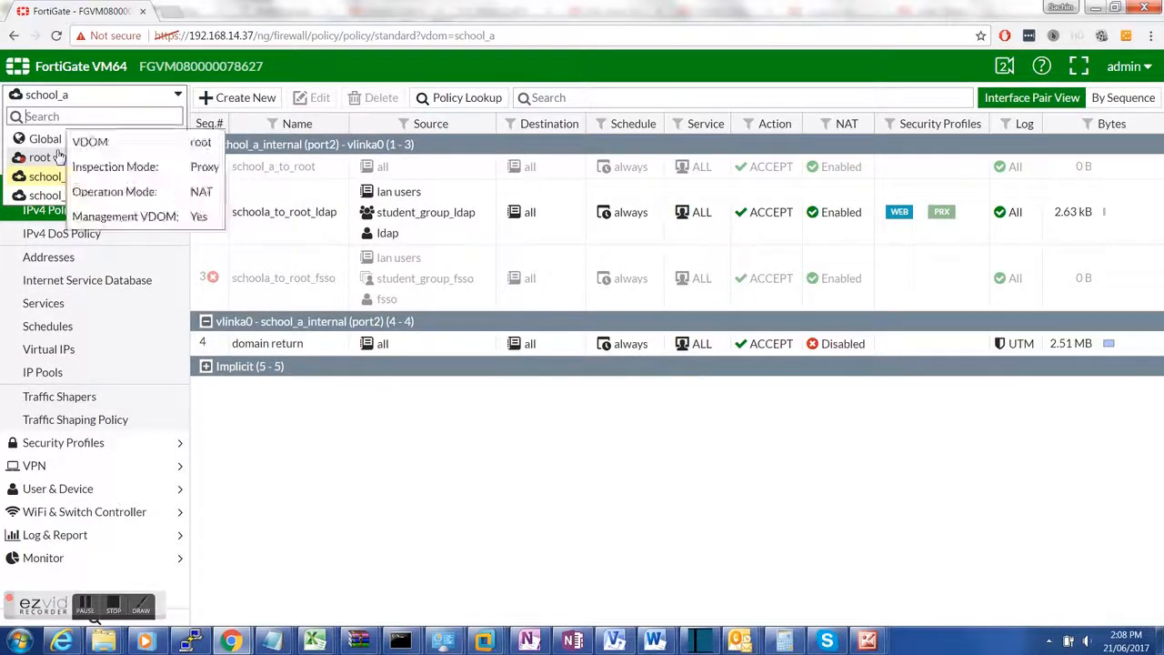
# Step: Switch to the root VDOM and review policies ldap_school_a_root and ldap poilcy
pyautogui.click(58, 156)
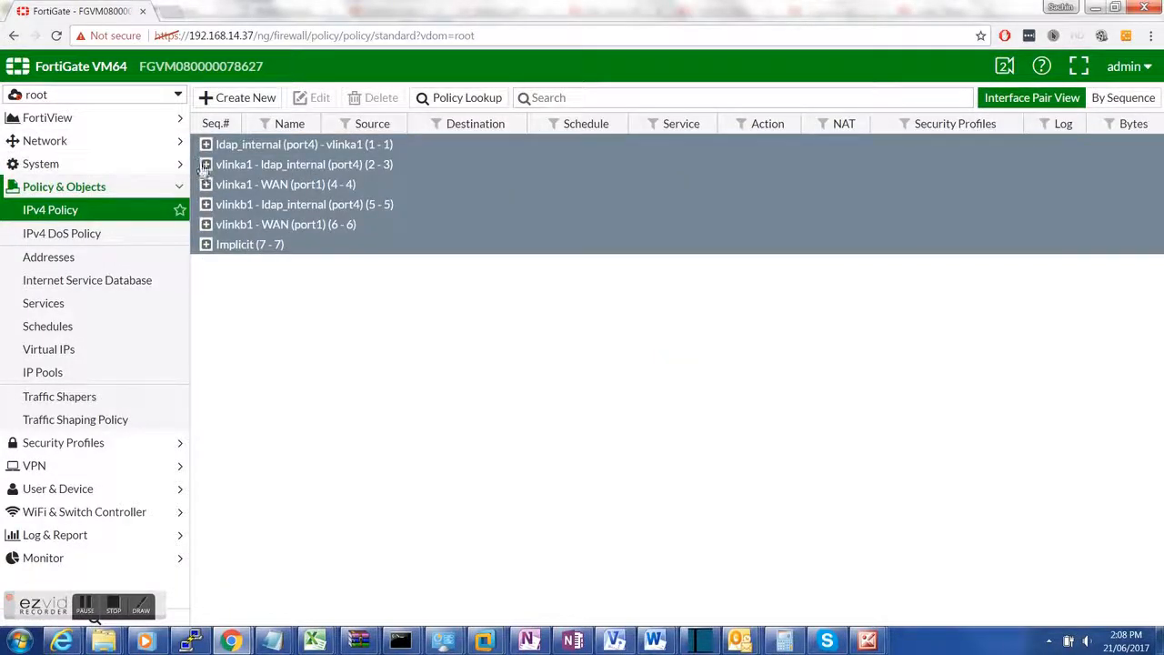
pyautogui.click(205, 165)
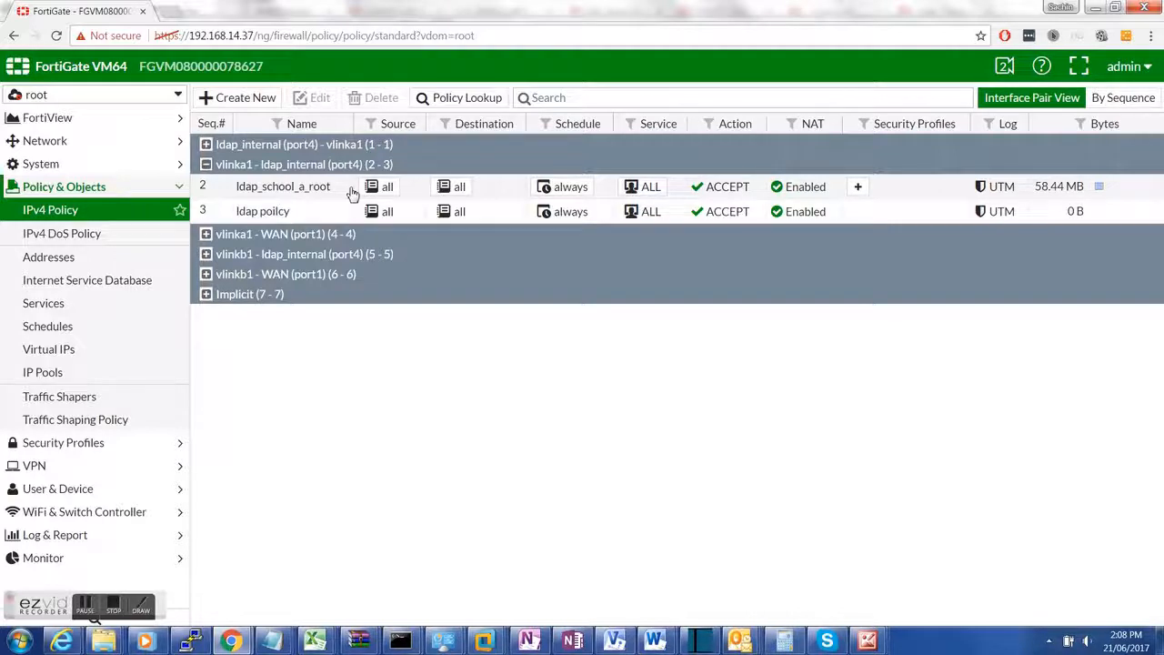
pyautogui.doubleClick(352, 194)
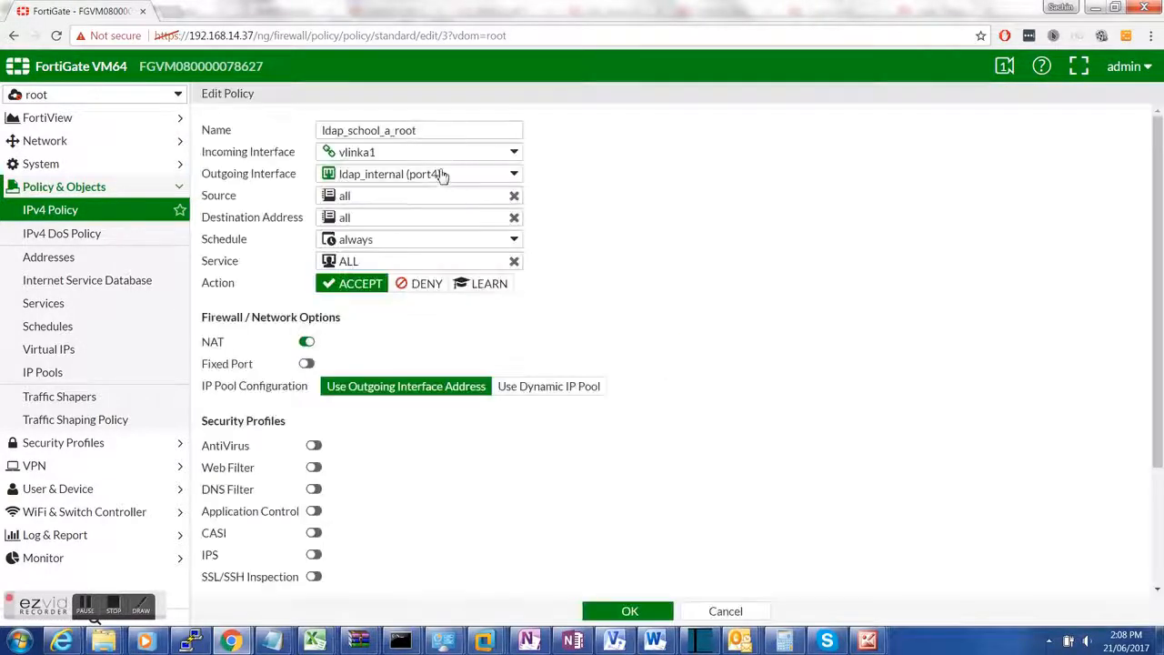
pyautogui.click(75, 210)
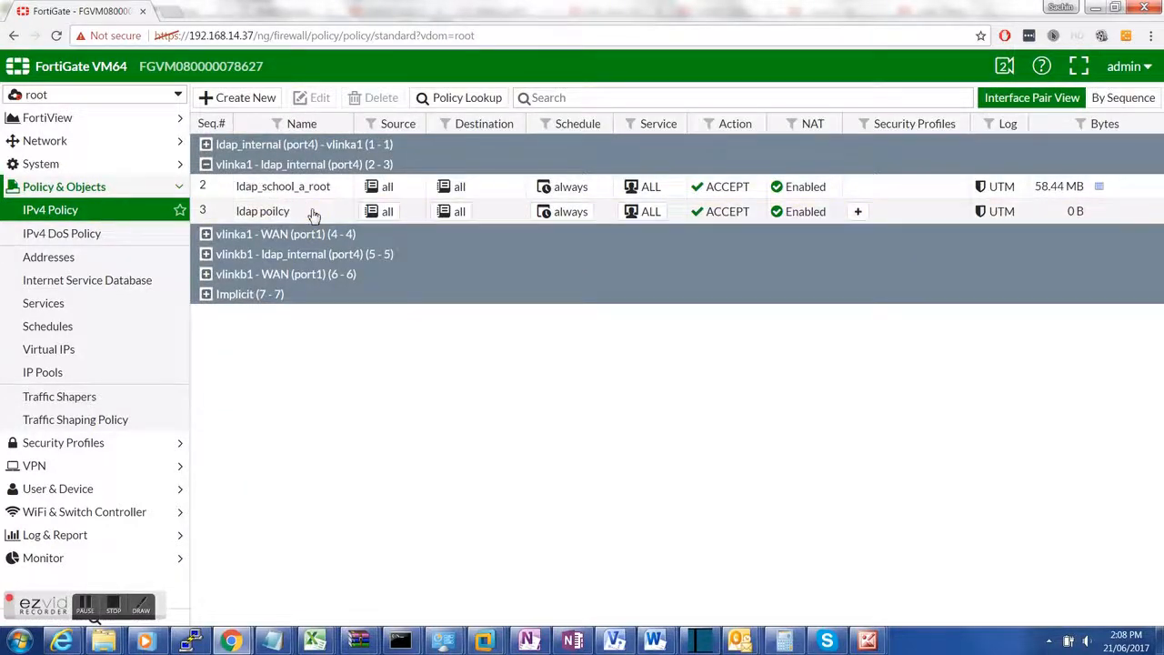
pyautogui.doubleClick(312, 212)
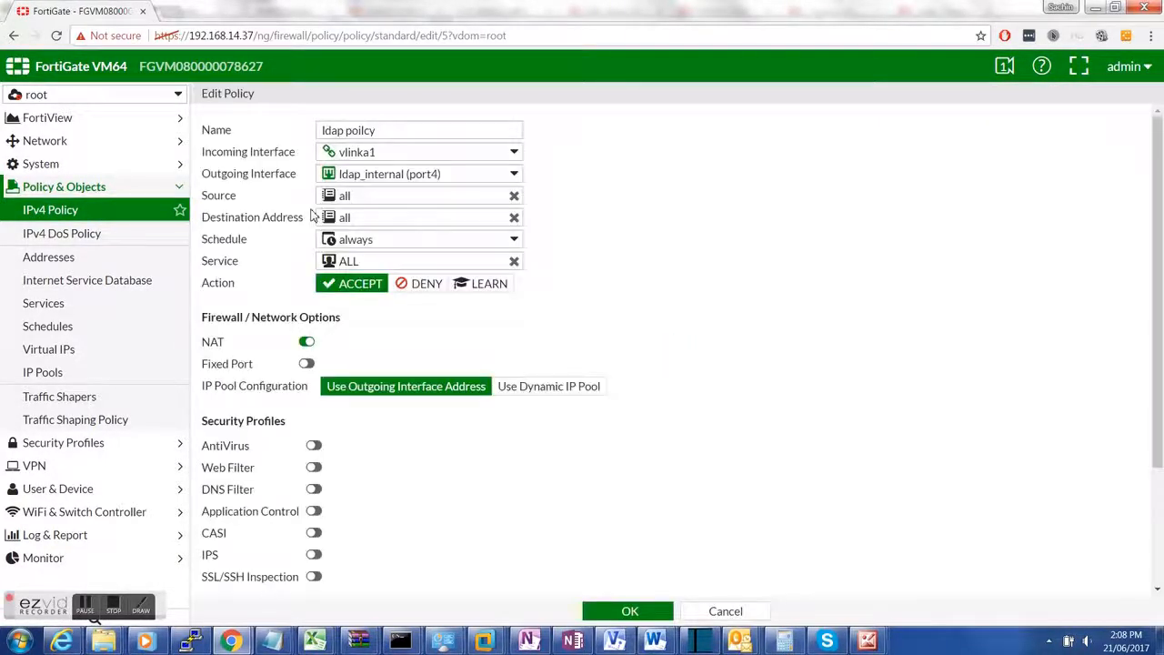
pyautogui.click(148, 212)
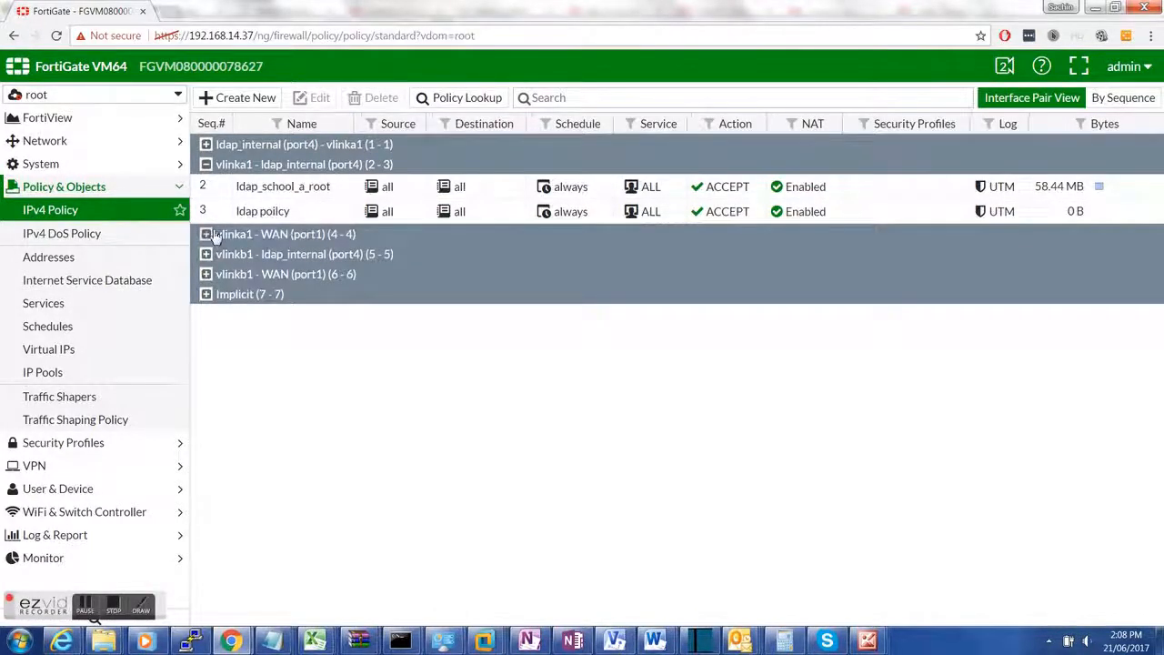
# Step: Expand the vlinka1-to-WAN group and review policy school_a_to_internet with NAT enabled
pyautogui.click(209, 234)
pyautogui.doubleClick(501, 259)
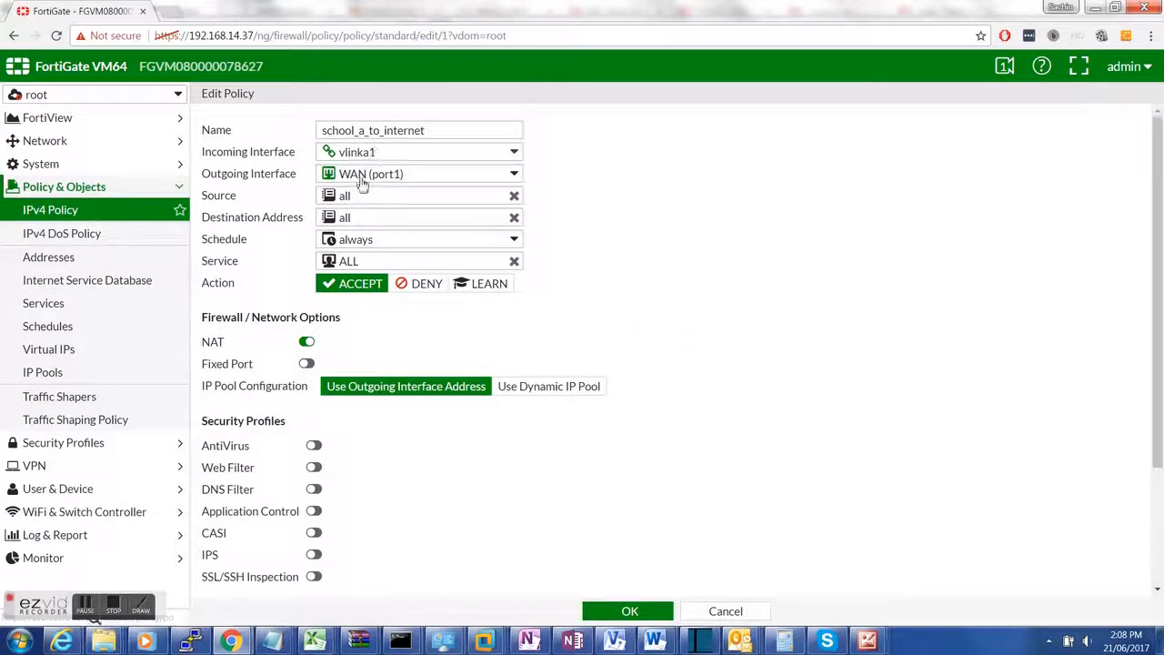
pyautogui.click(102, 213)
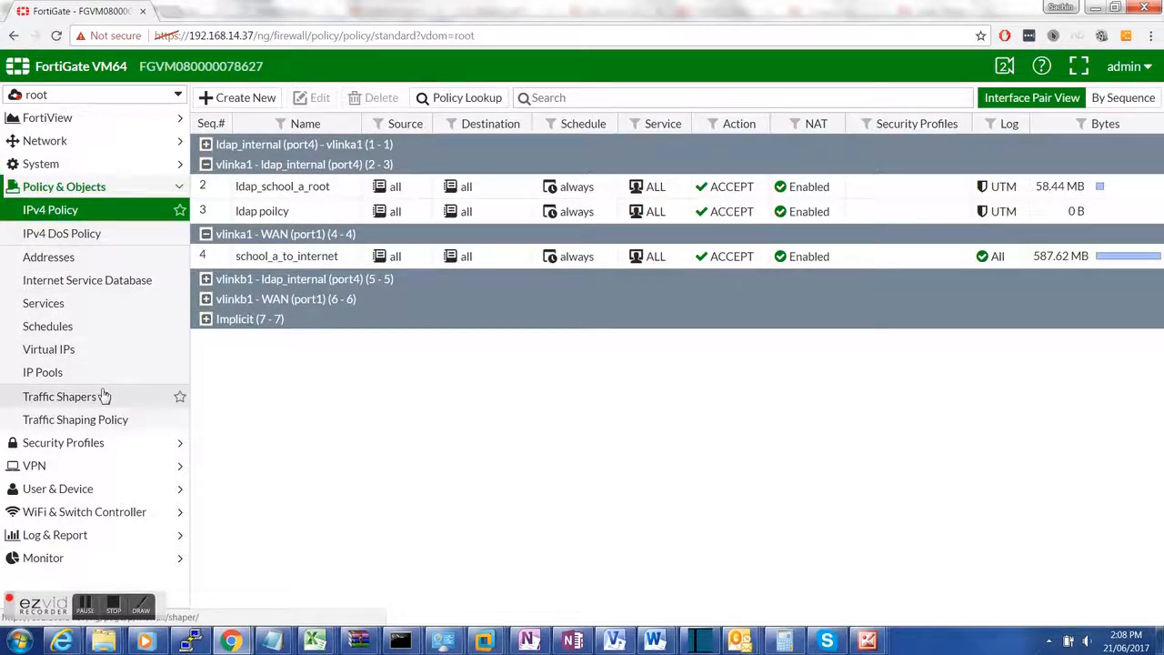
pyautogui.click(109, 97)
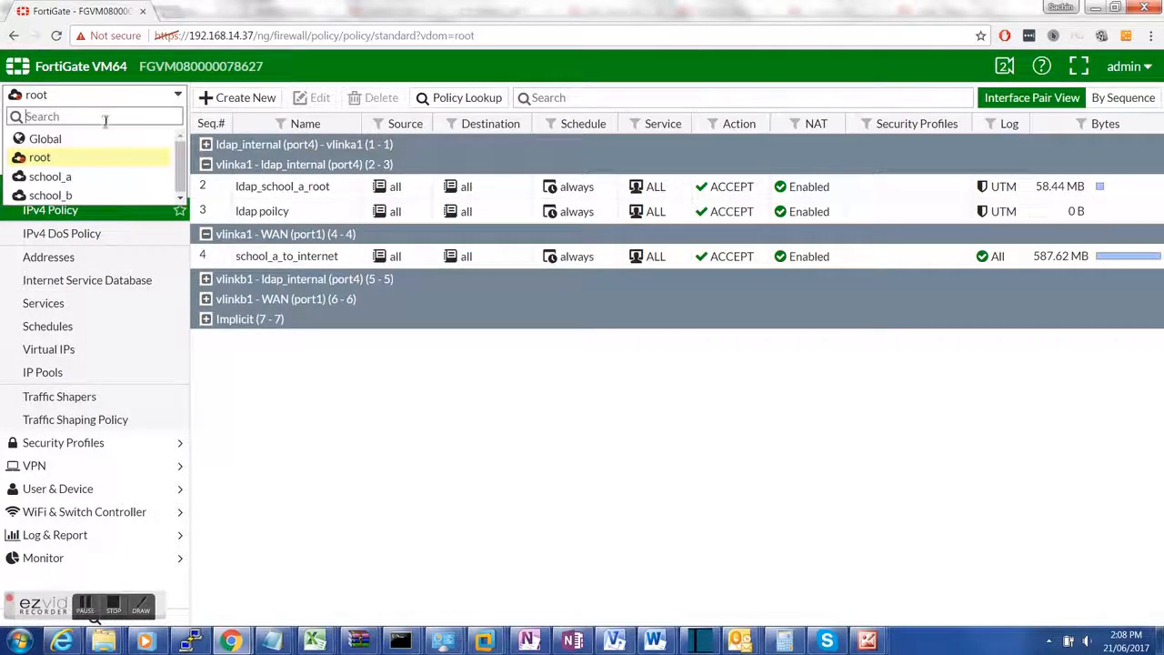
# Step: In the school_a VDOM, open Web Filter and load the override_profile profile for editing
pyautogui.click(77, 178)
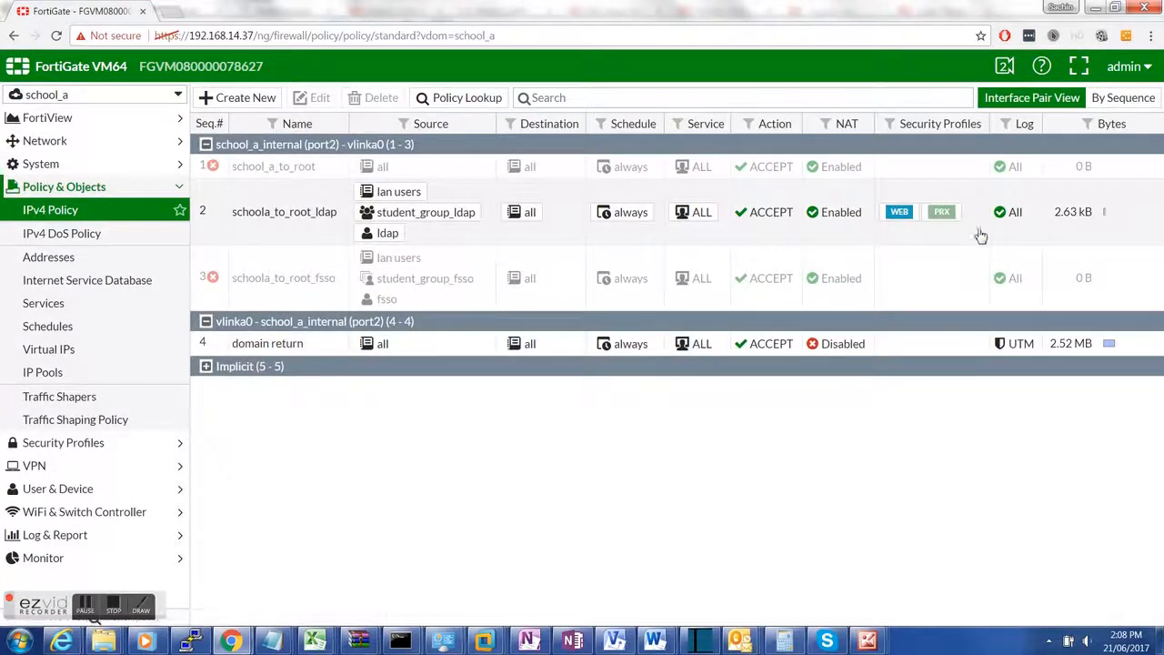
pyautogui.click(76, 445)
pyautogui.click(74, 260)
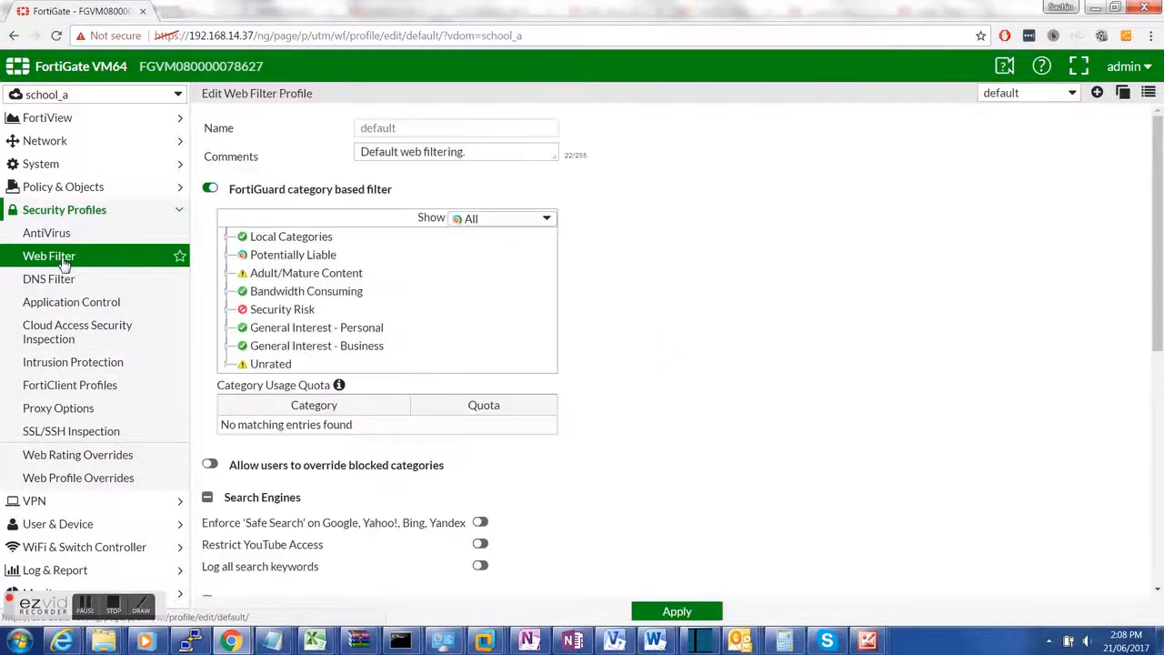
pyautogui.click(1025, 95)
pyautogui.click(893, 138)
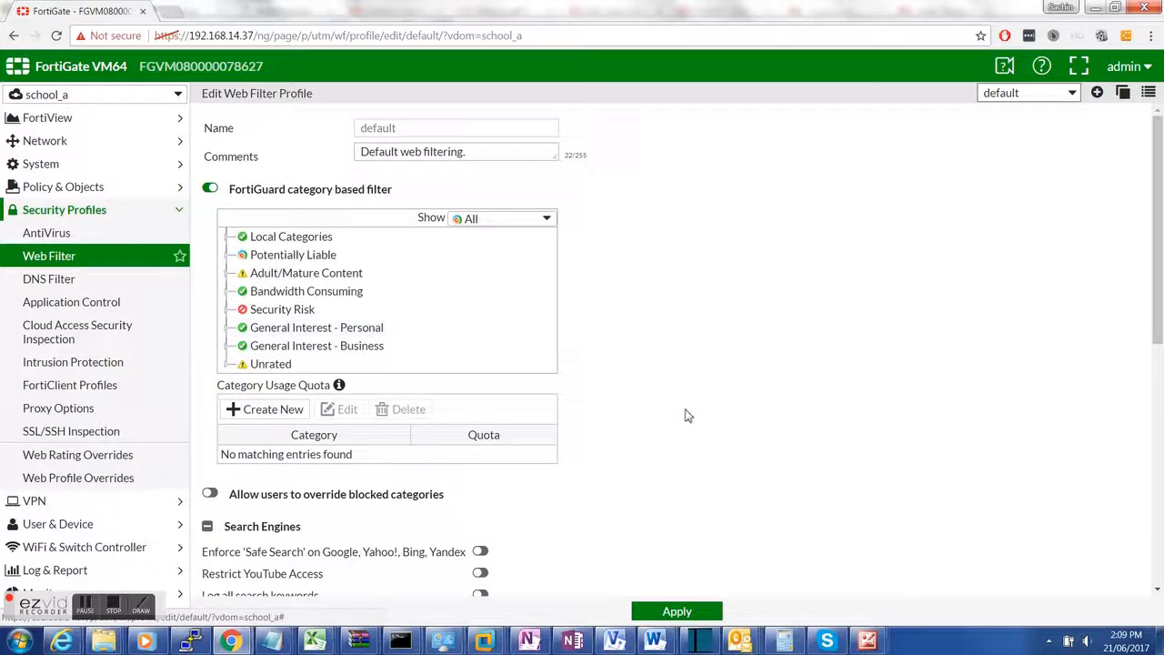
pyautogui.click(1070, 95)
pyautogui.click(1048, 138)
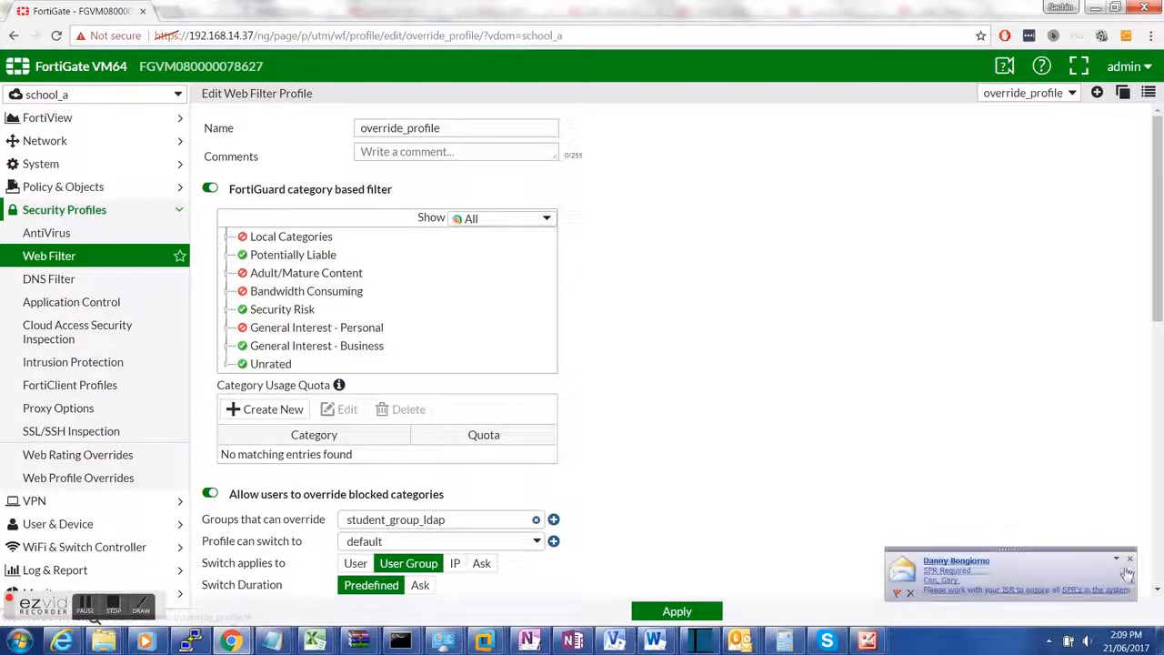
# Step: Review override_profile's General Interest - Personal categories and switch-to-default override, then apply the settings
pyautogui.click(1129, 559)
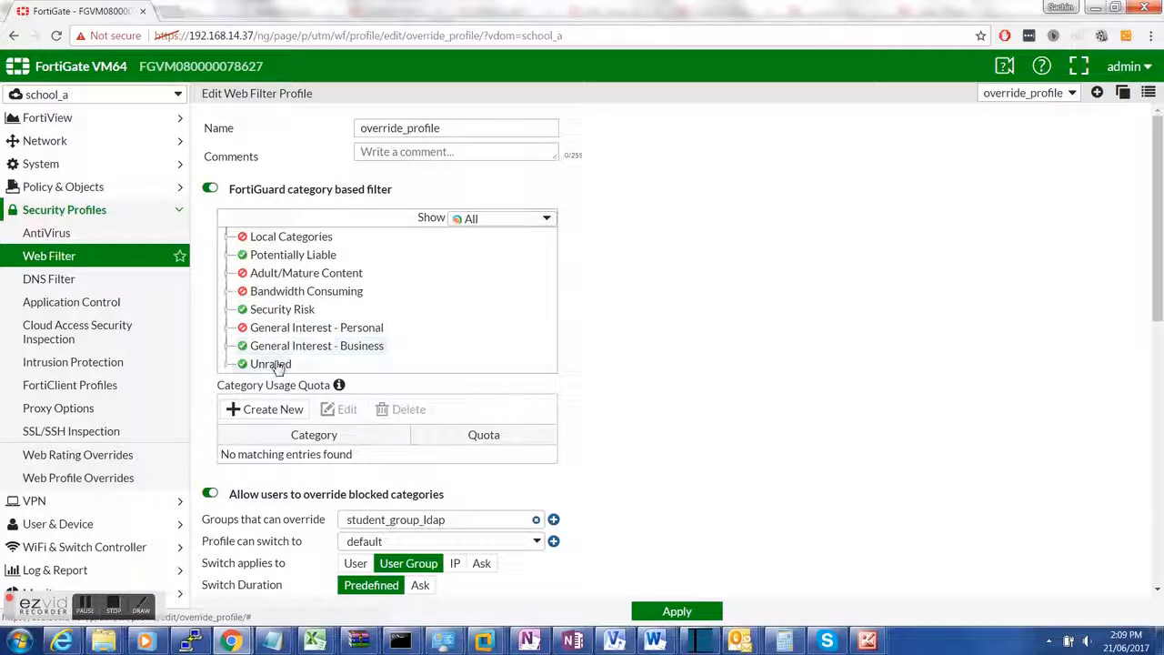
pyautogui.click(227, 328)
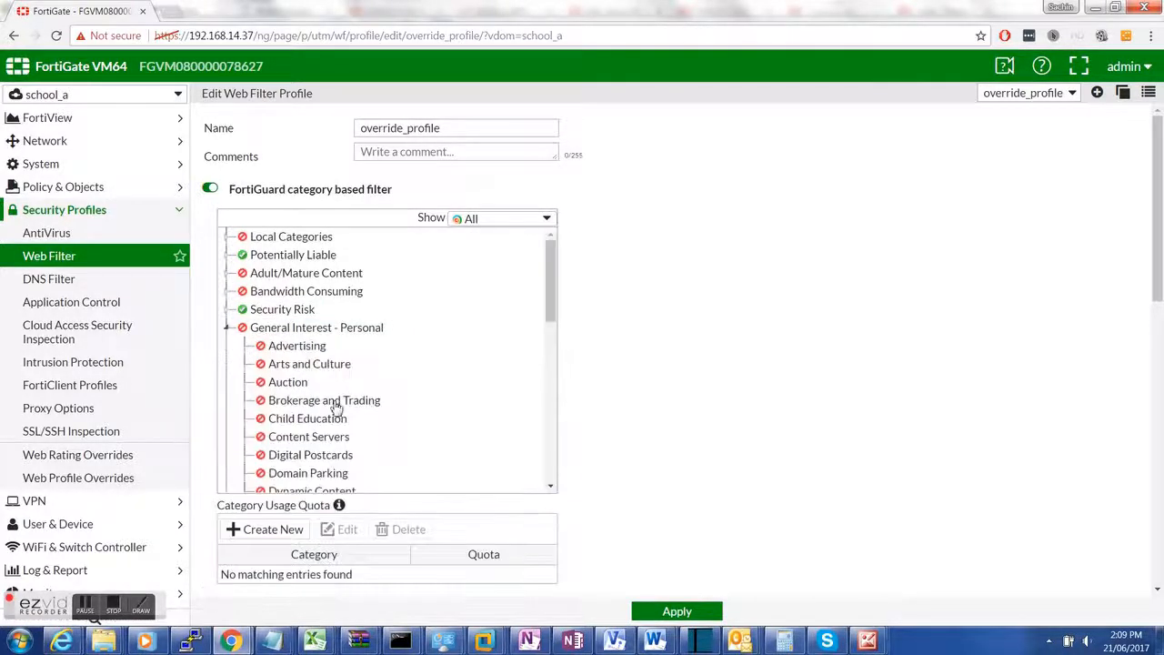
pyautogui.scroll(-6, 334, 408)
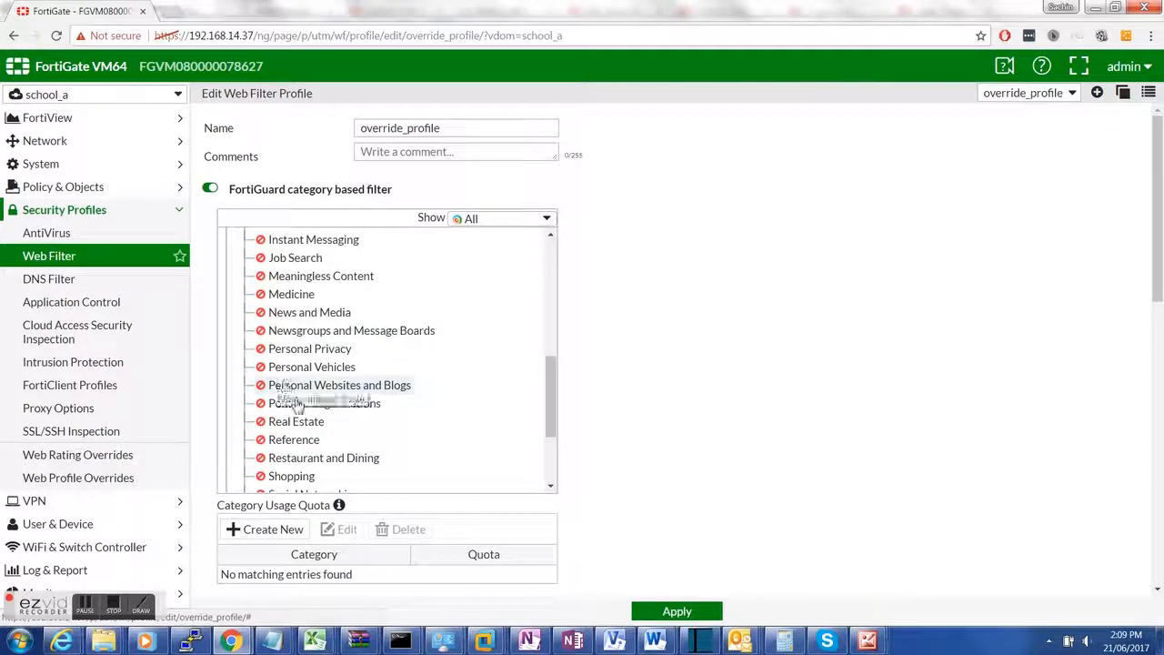
pyautogui.scroll(-3, 533, 507)
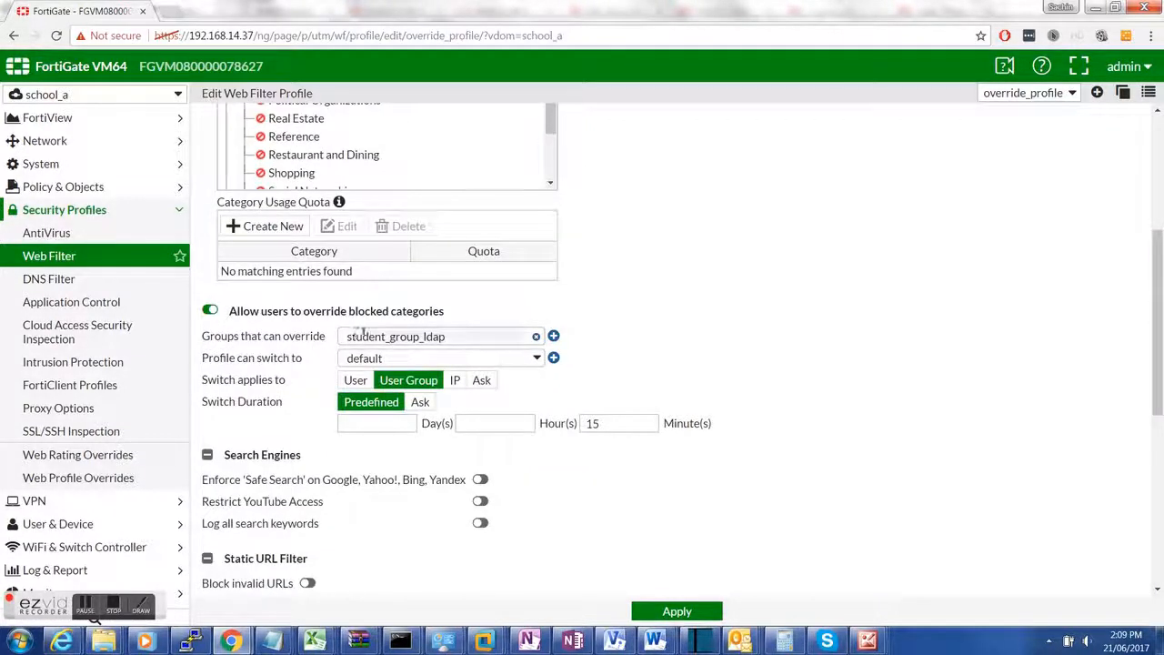
pyautogui.moveTo(273, 358); pyautogui.dragTo(420, 360)
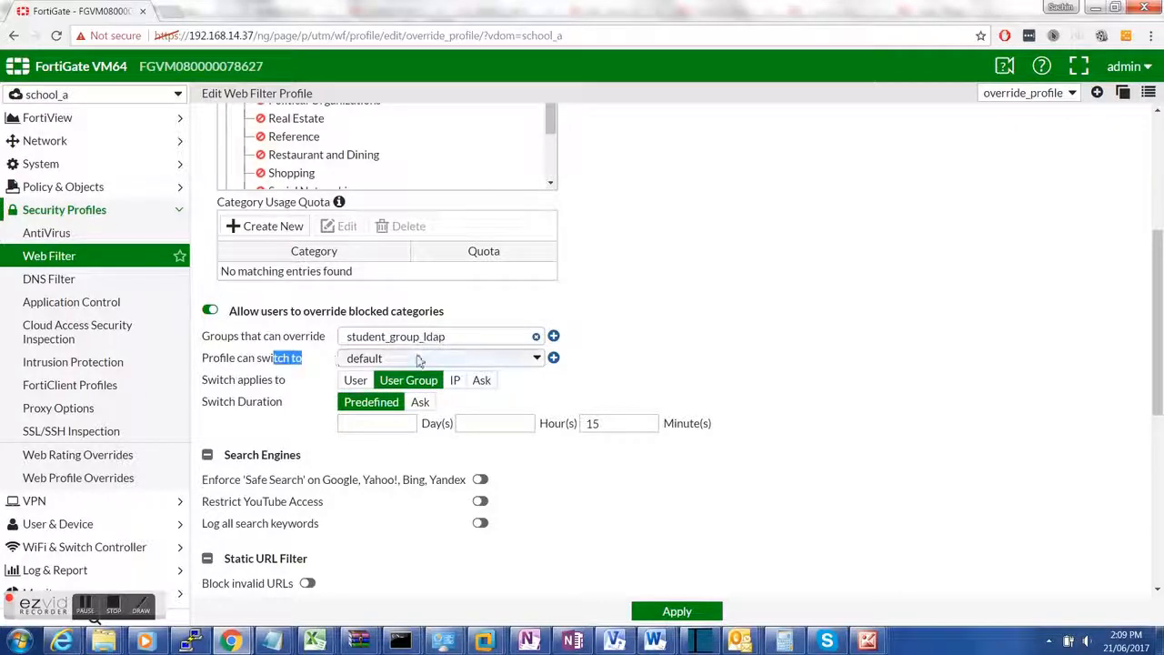
pyautogui.click(1004, 94)
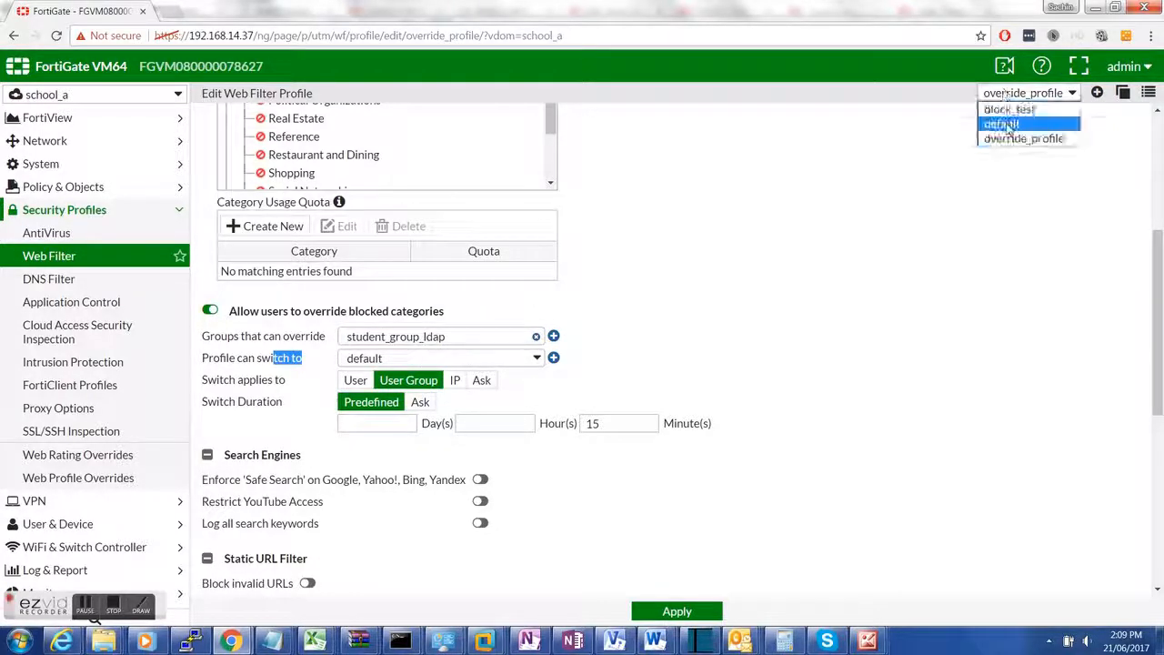
pyautogui.click(837, 228)
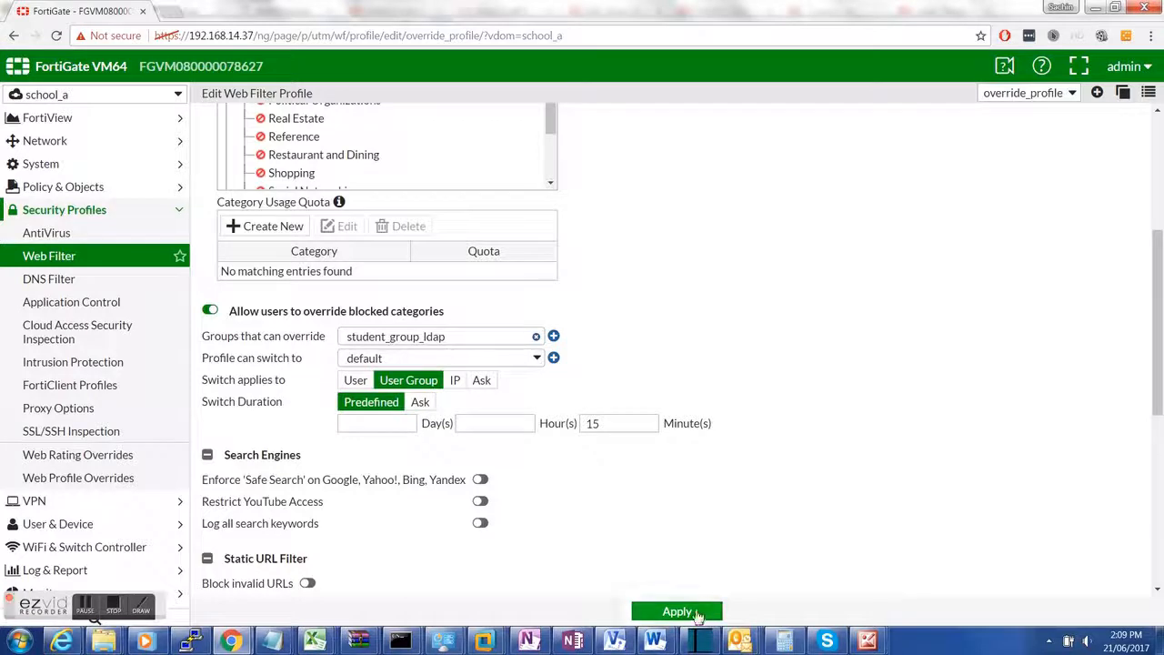
pyautogui.click(697, 613)
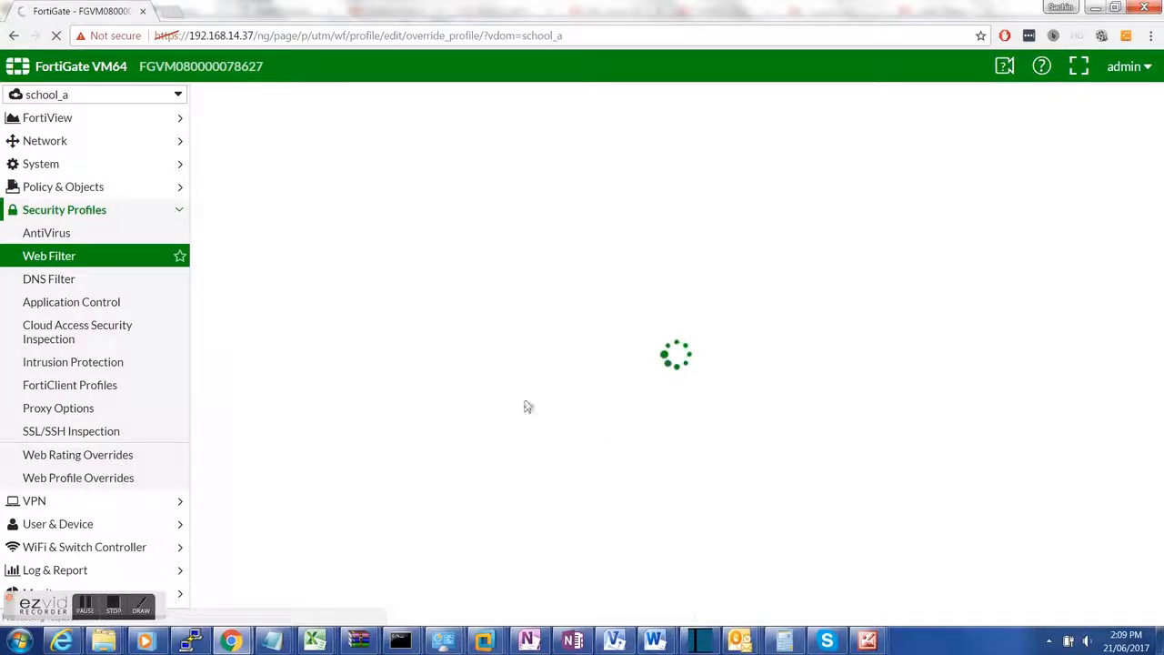
# Step: Bring the Windows 7 VM forward and reach its Switch User logon screen with Ctrl+Alt+Del
pyautogui.moveTo(503, 642)
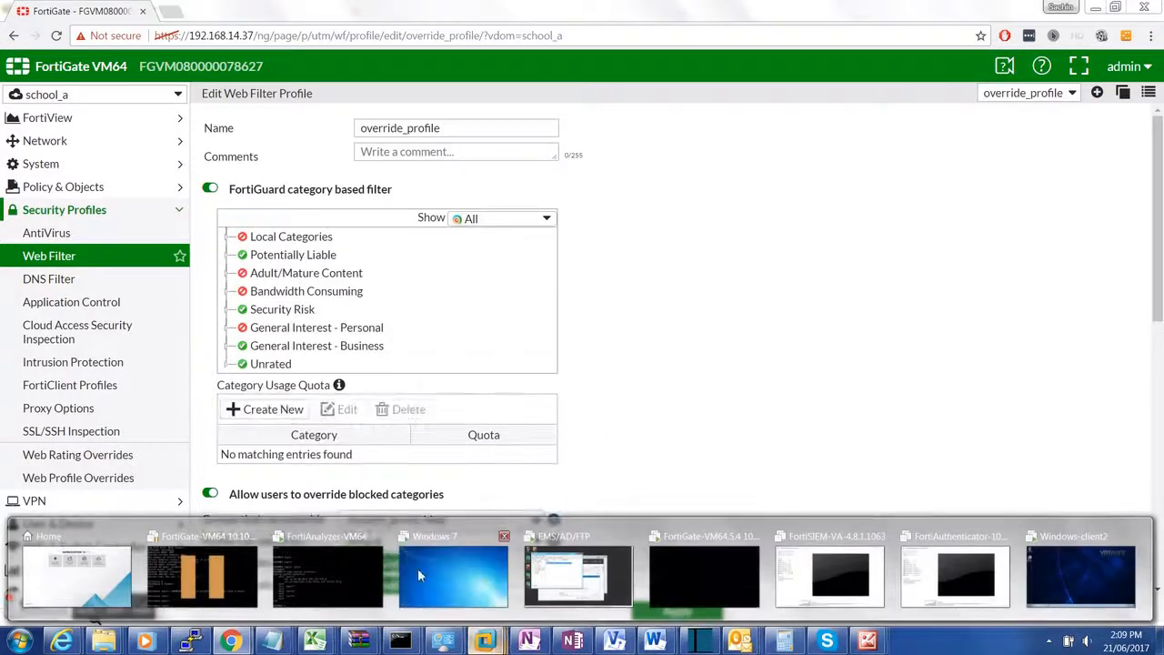
pyautogui.click(444, 584)
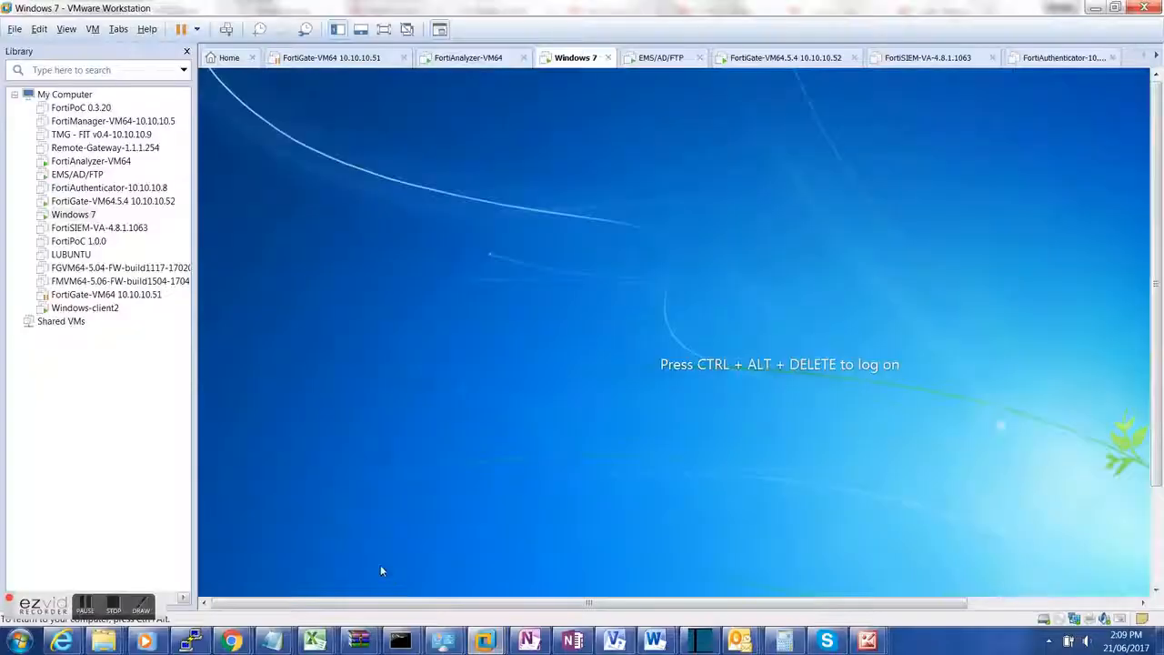
pyautogui.click(571, 313)
pyautogui.hotkey('ctrl', 'alt', 'Delete')
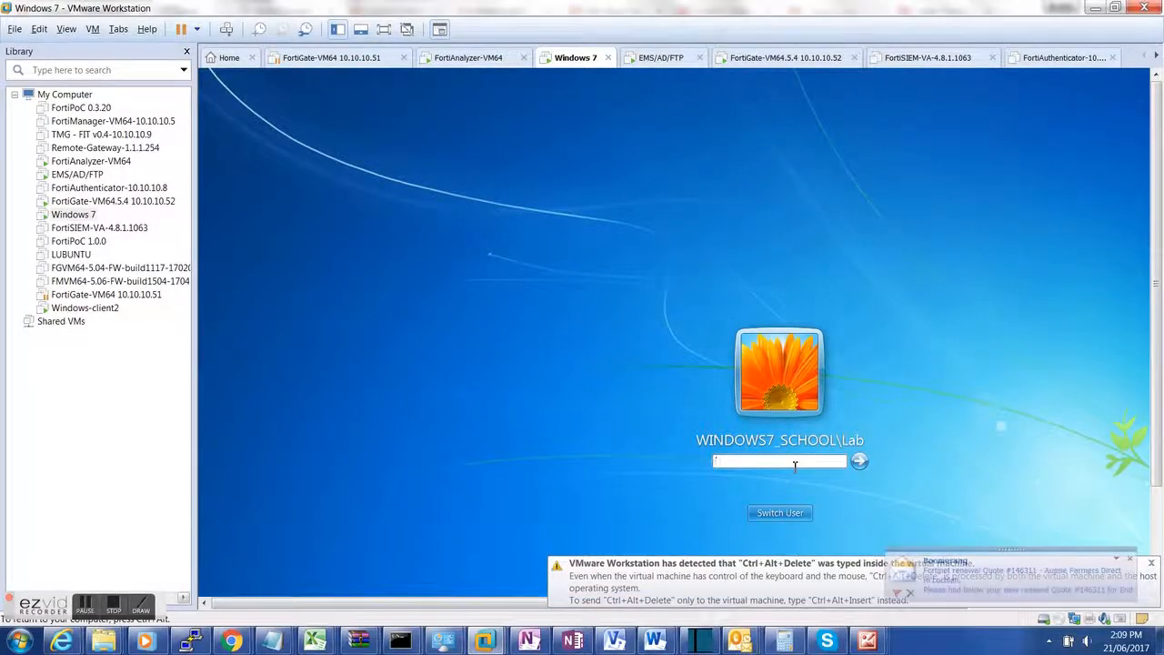
pyautogui.click(769, 512)
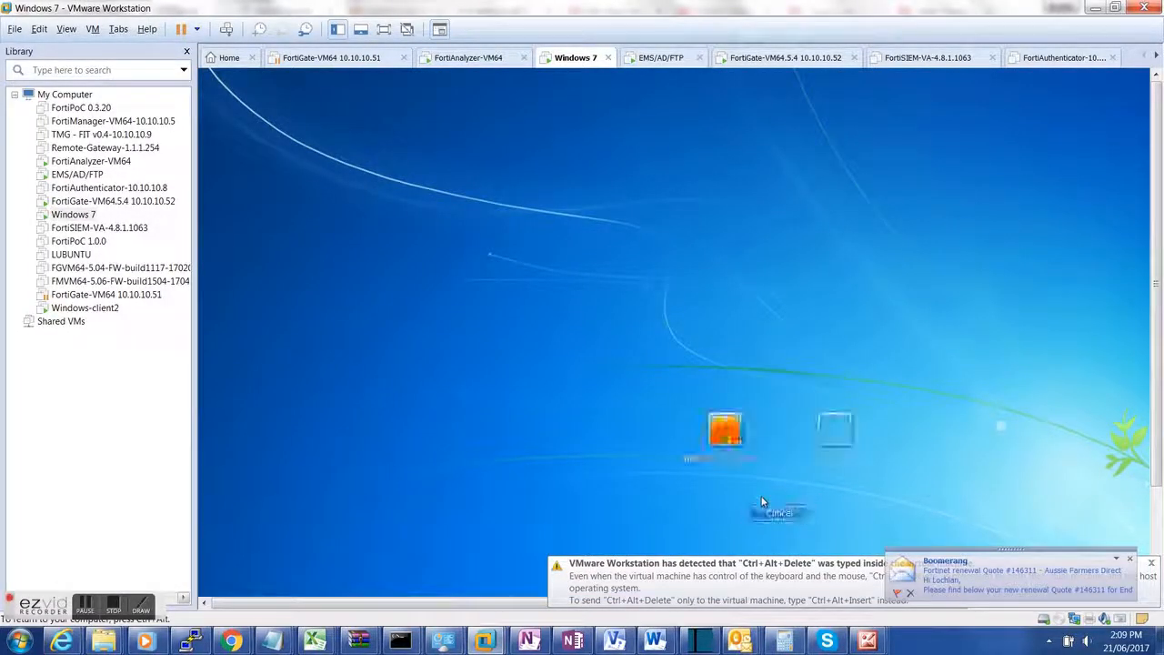
# Step: Close the mail program and log on to the domain as the LDAP user
pyautogui.click(1129, 561)
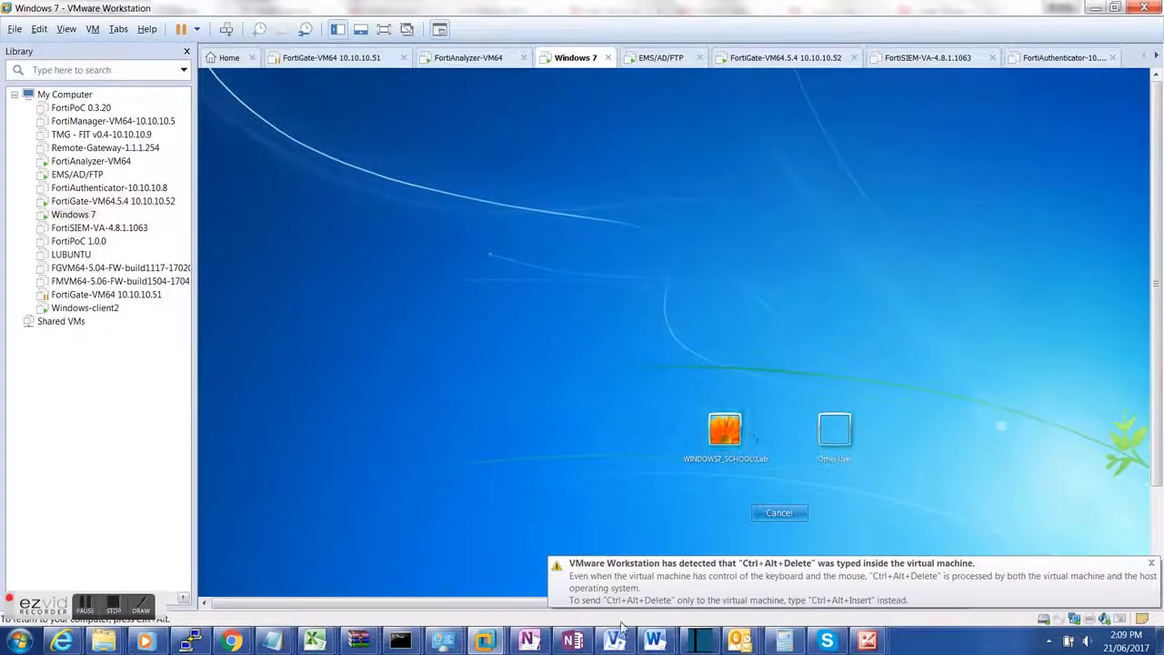
pyautogui.rightClick(740, 641)
pyautogui.click(691, 600)
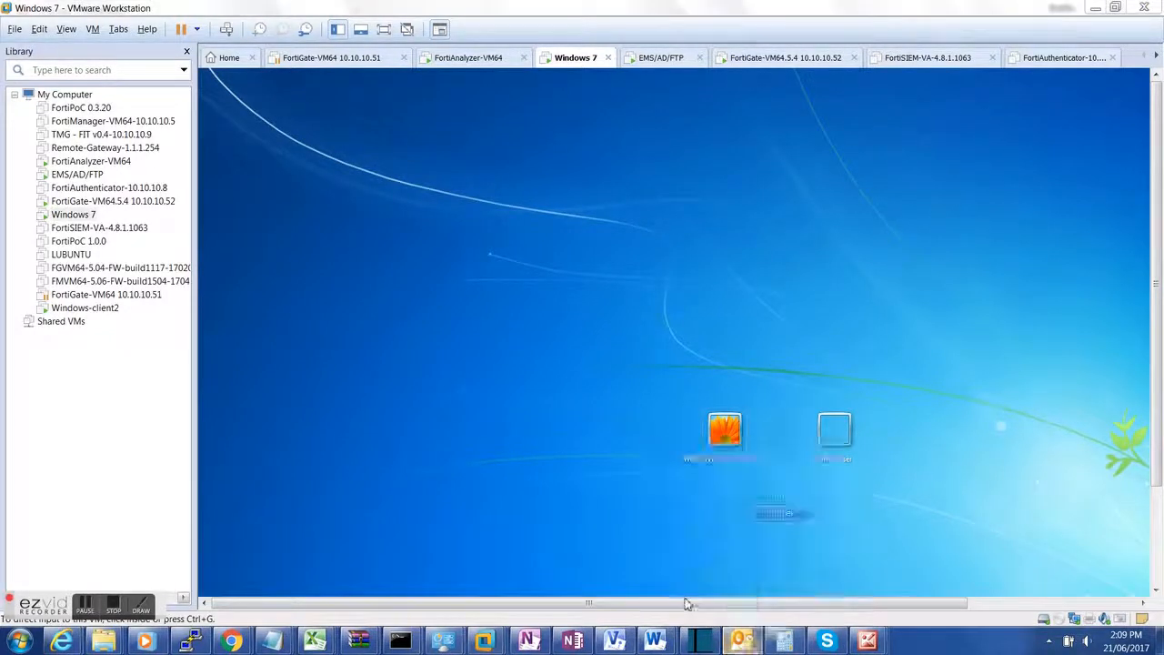
pyautogui.click(852, 434)
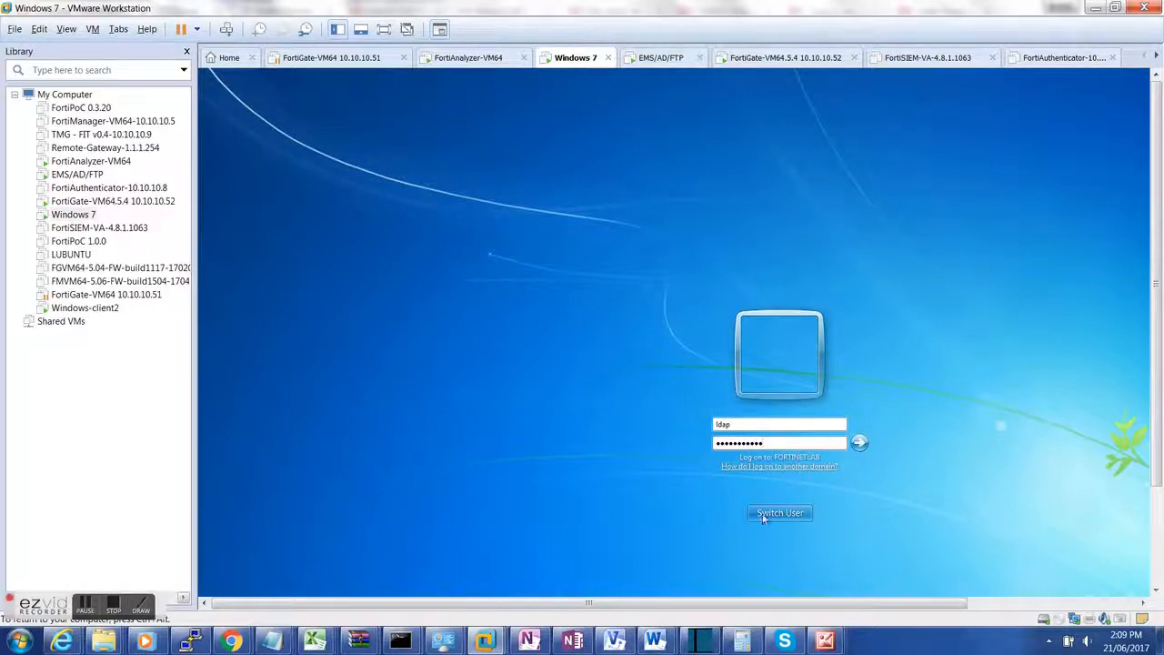
pyautogui.click(860, 443)
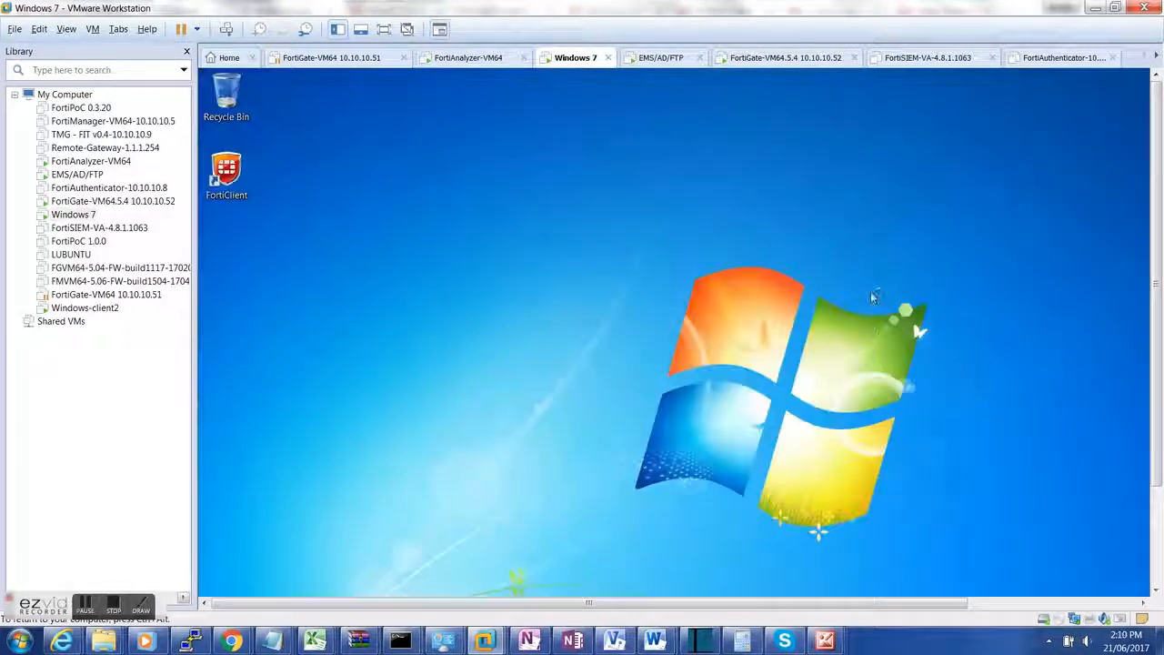
# Step: Run the Windows 7 virtual machine in Unity mode from the View menu
pyautogui.click(38, 28)
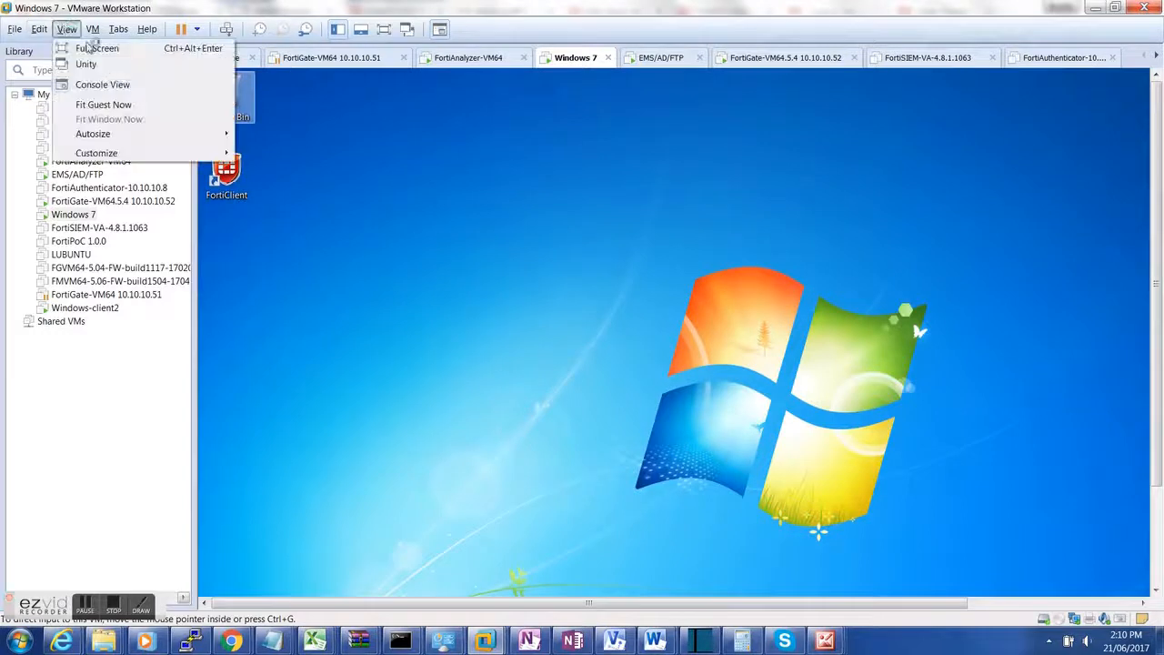
pyautogui.moveTo(65, 31)
pyautogui.click(86, 64)
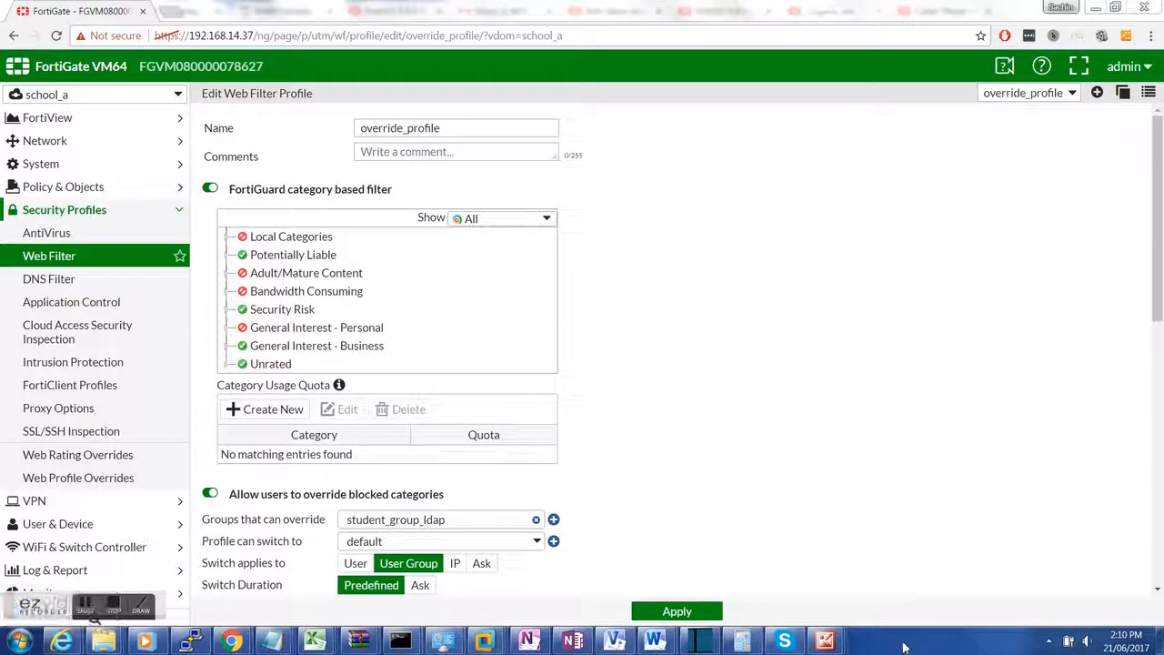
# Step: Exit Unity mode from the Windows 7 launcher menu
pyautogui.moveTo(19, 643)
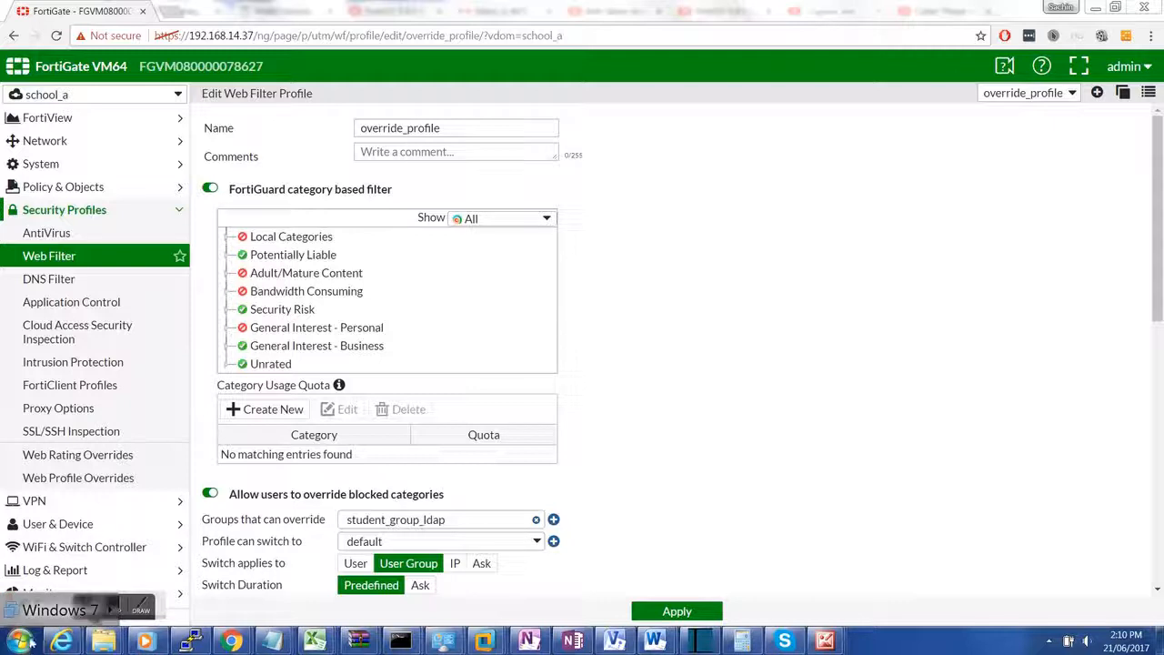
pyautogui.click(113, 619)
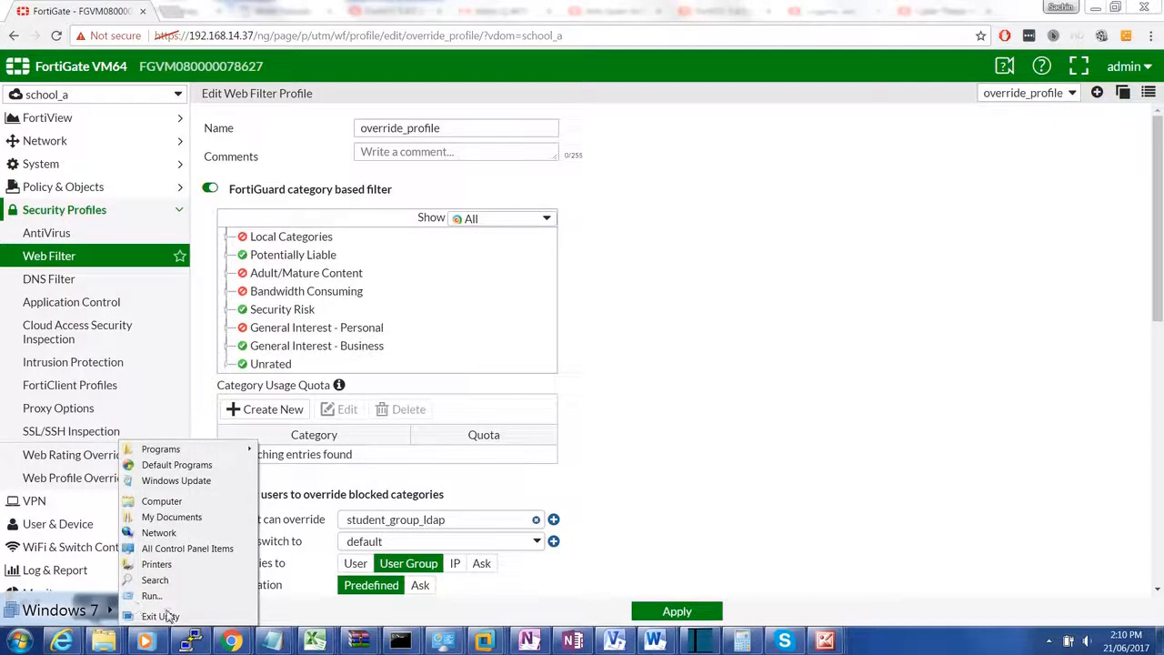
pyautogui.click(161, 616)
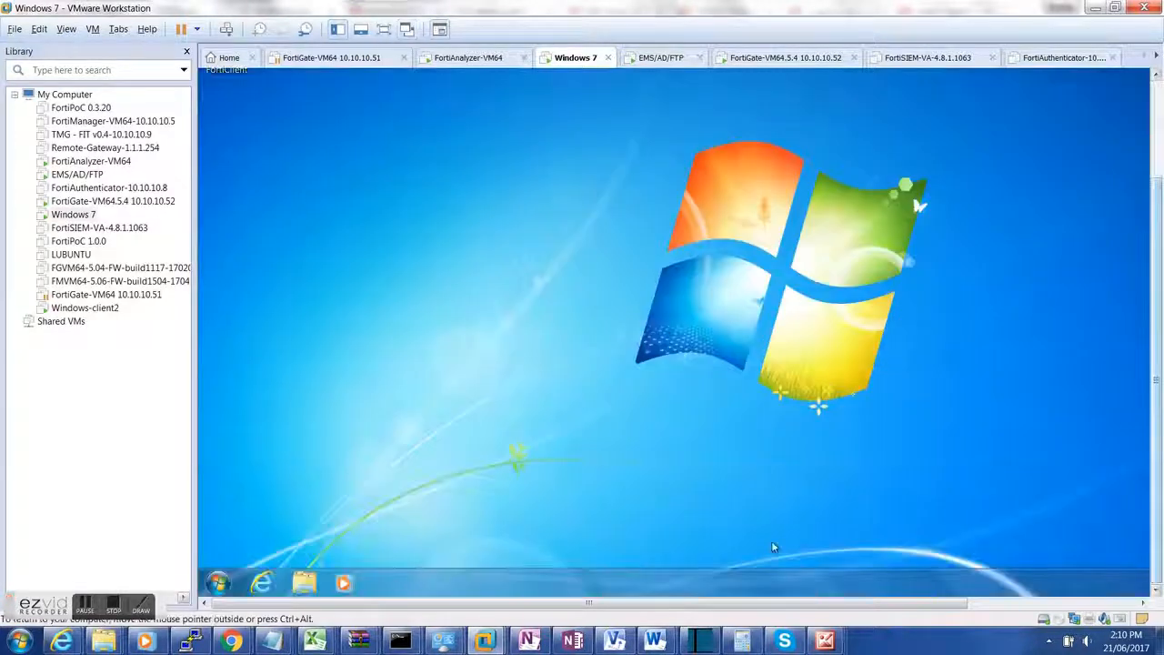
# Step: Open Internet Explorer to the Authentication Required page, then return the VM to Unity mode
pyautogui.click(259, 581)
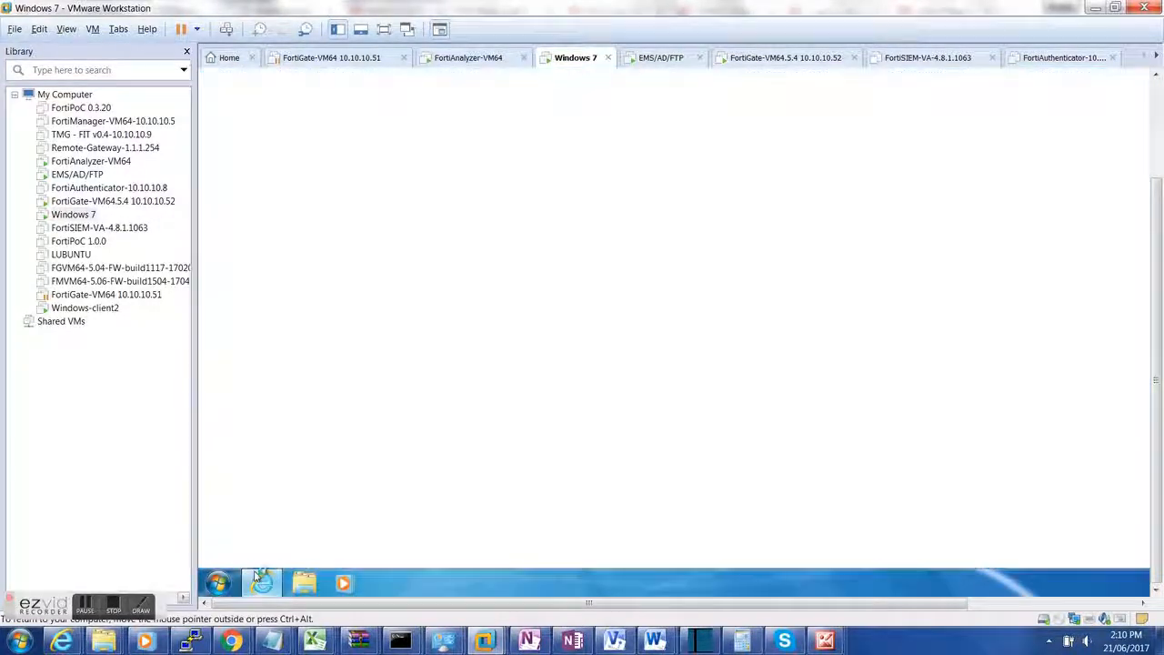
pyautogui.click(66, 29)
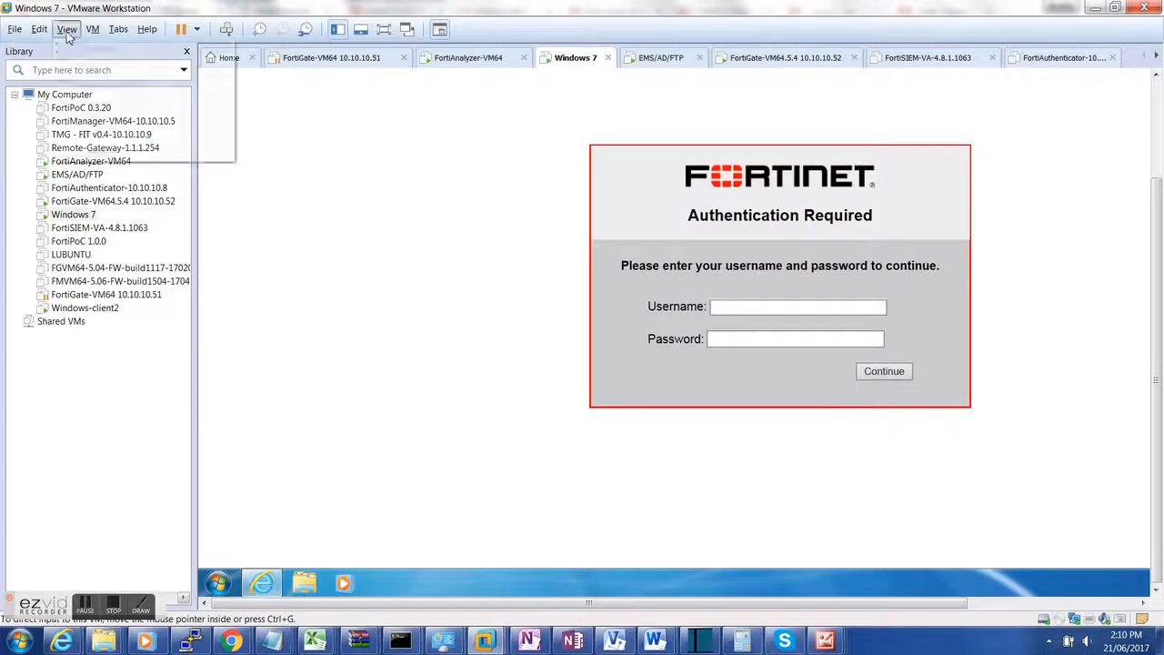
pyautogui.click(111, 64)
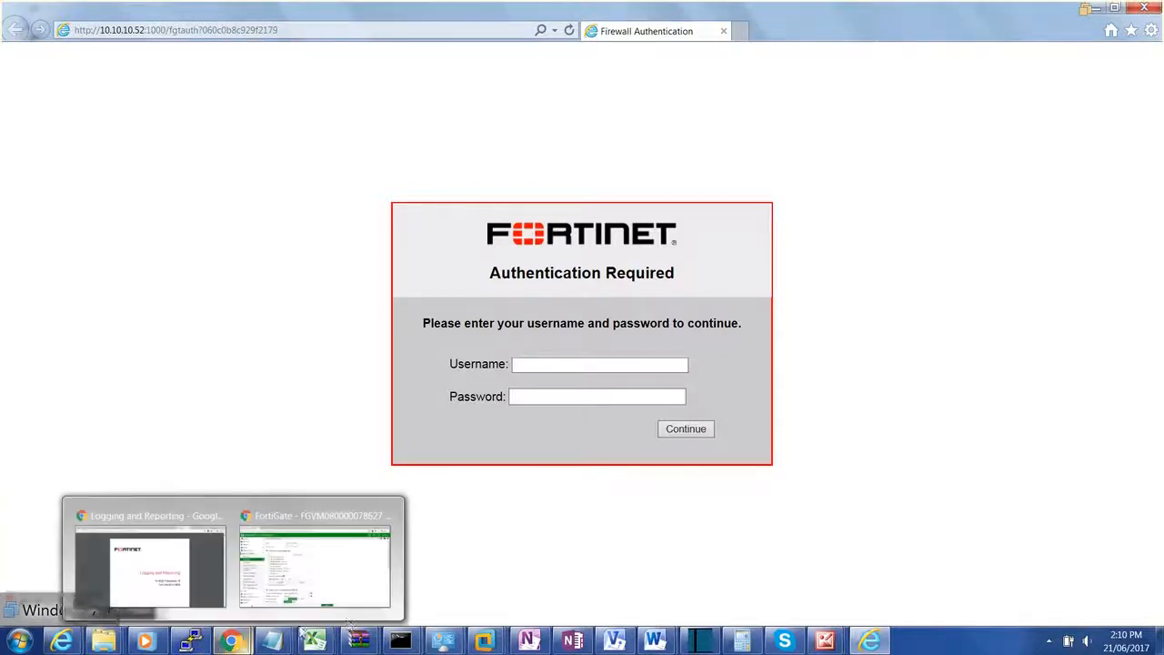
pyautogui.moveTo(465, 642)
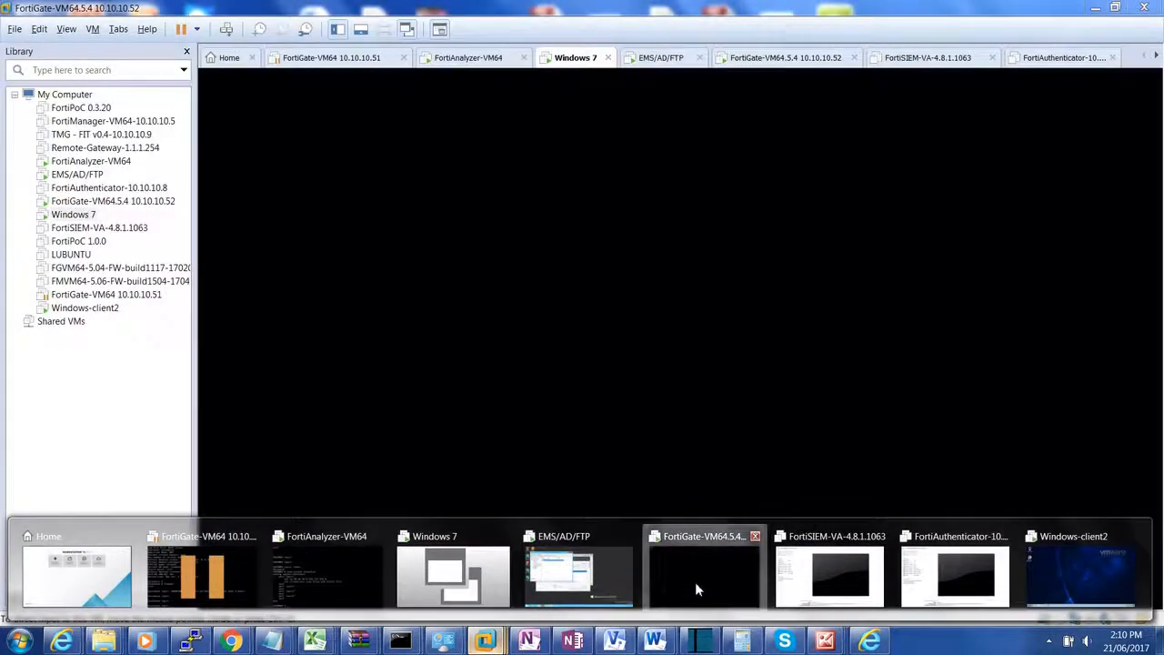
# Step: Log in to the FortiGate-VM64 console as admin
pyautogui.click(694, 582)
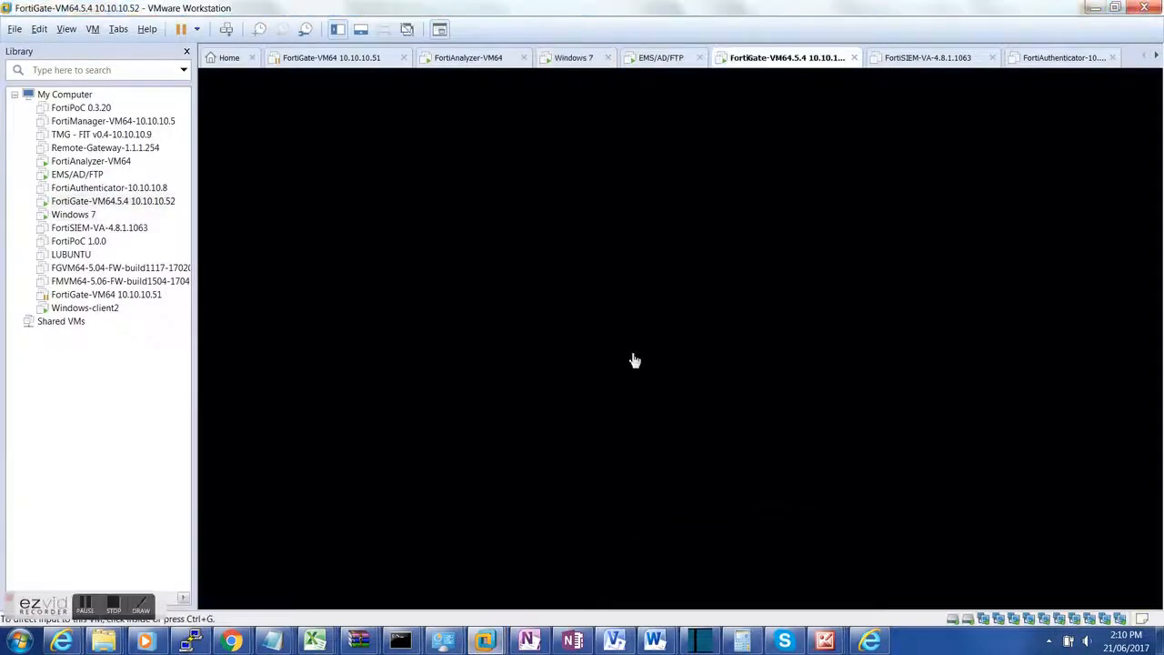
pyautogui.press('Return')
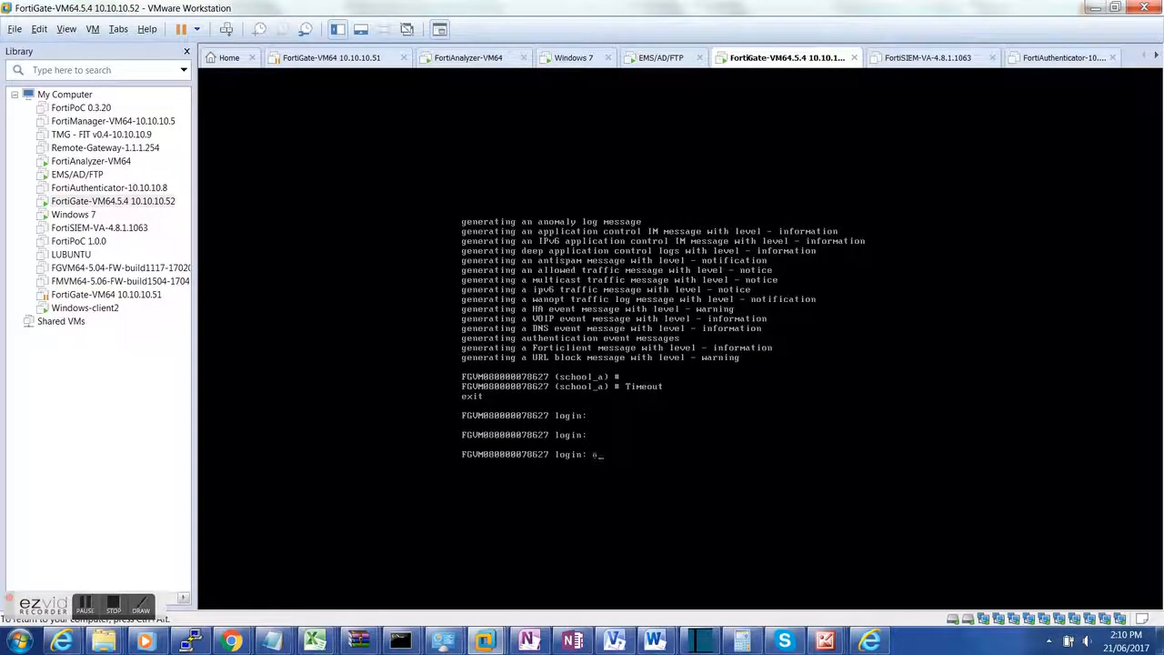
pyautogui.write('admin')
pyautogui.press('Return')
# Step: In the school_a VDOM, delete all local logs with execute log delete-all, confirming y
pyautogui.press('Return')
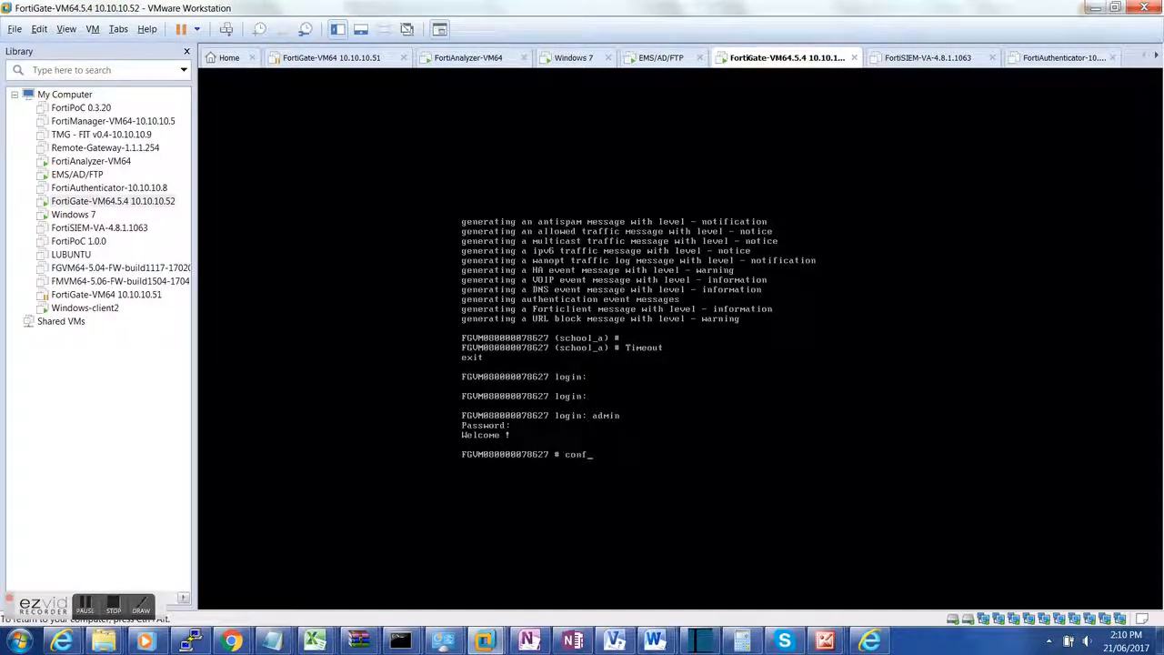
pyautogui.write('config vdom')
pyautogui.press('Return')
pyautogui.press('Return')
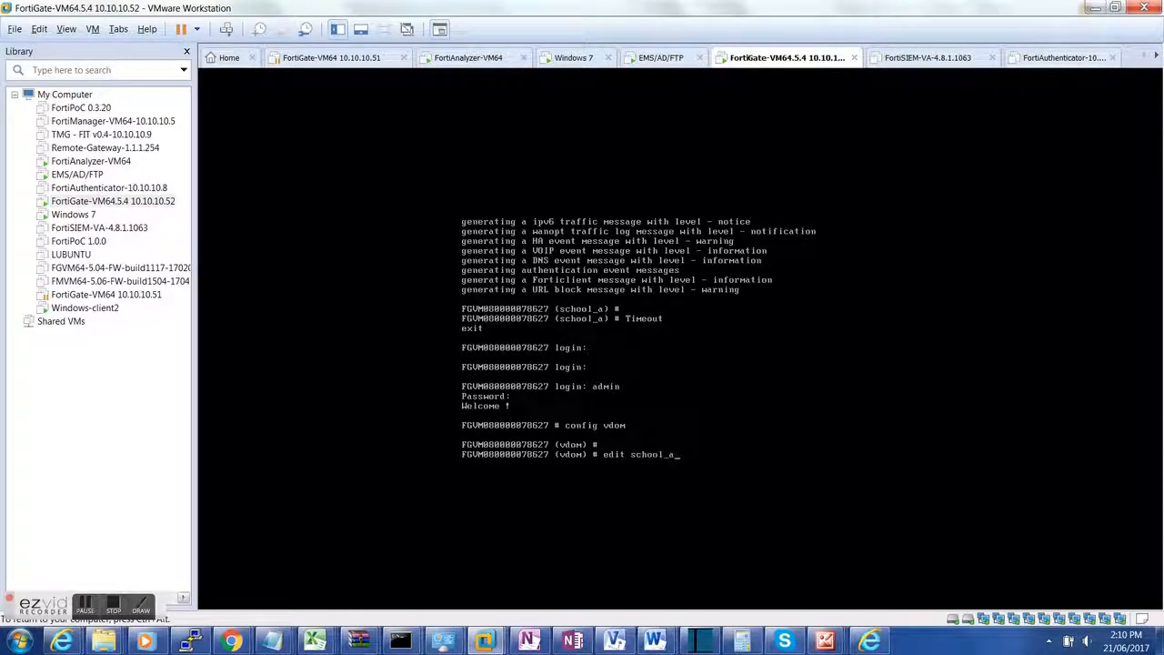
pyautogui.press('Return')
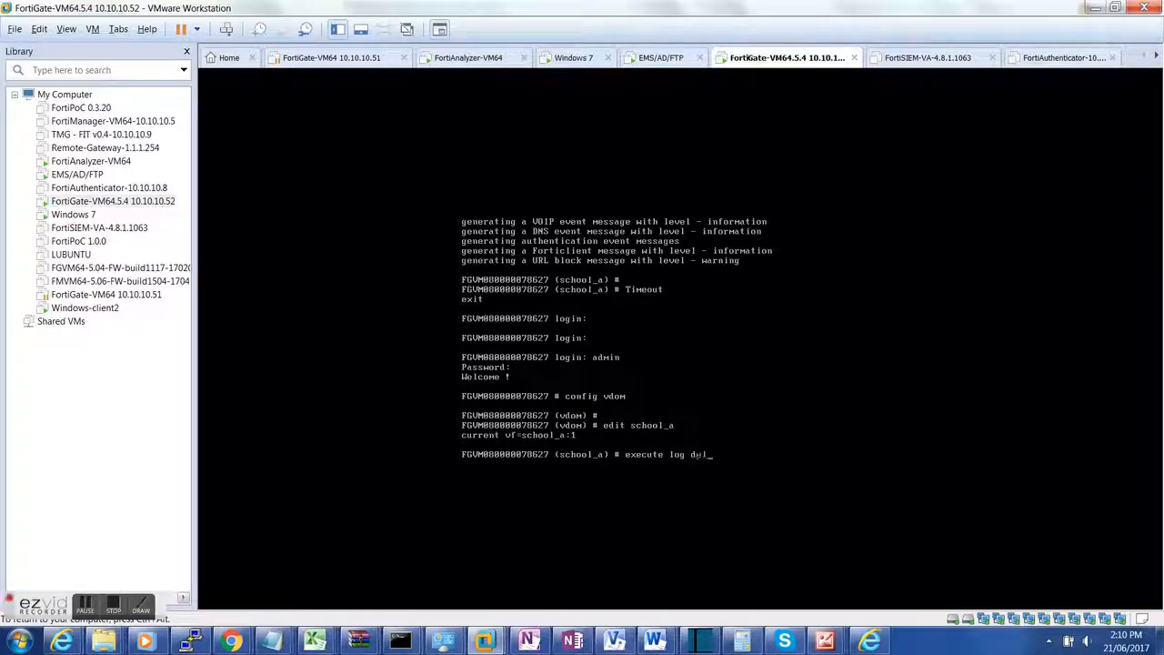
pyautogui.press('Return')
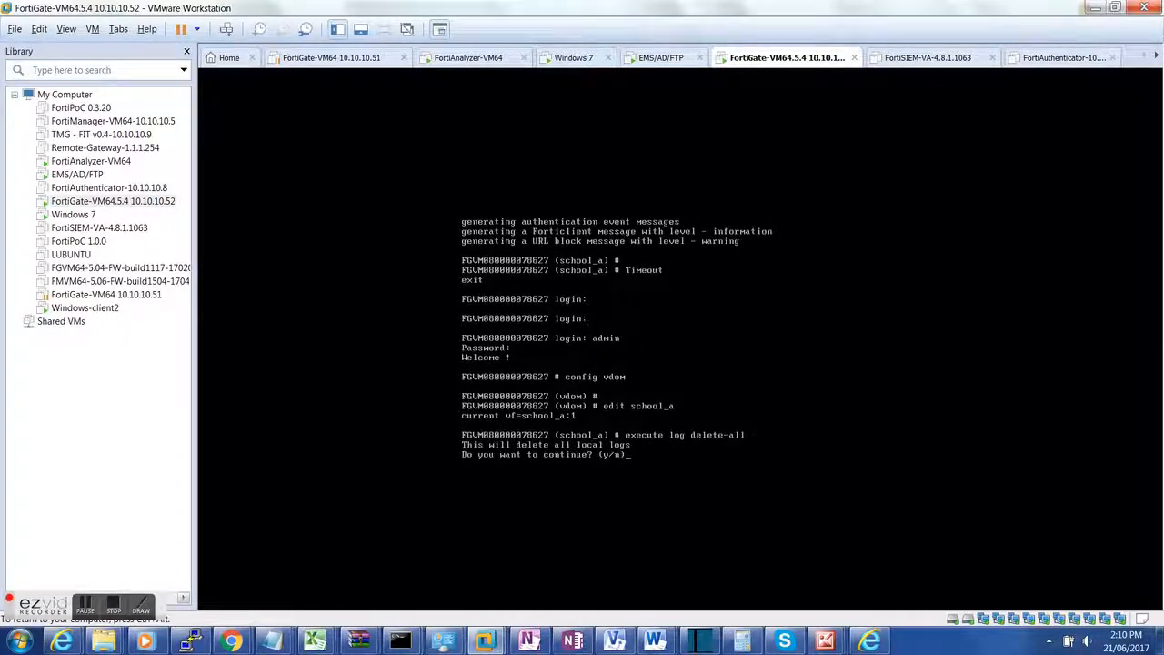
pyautogui.write('y')
pyautogui.hotkey('ctrl', 'alt')
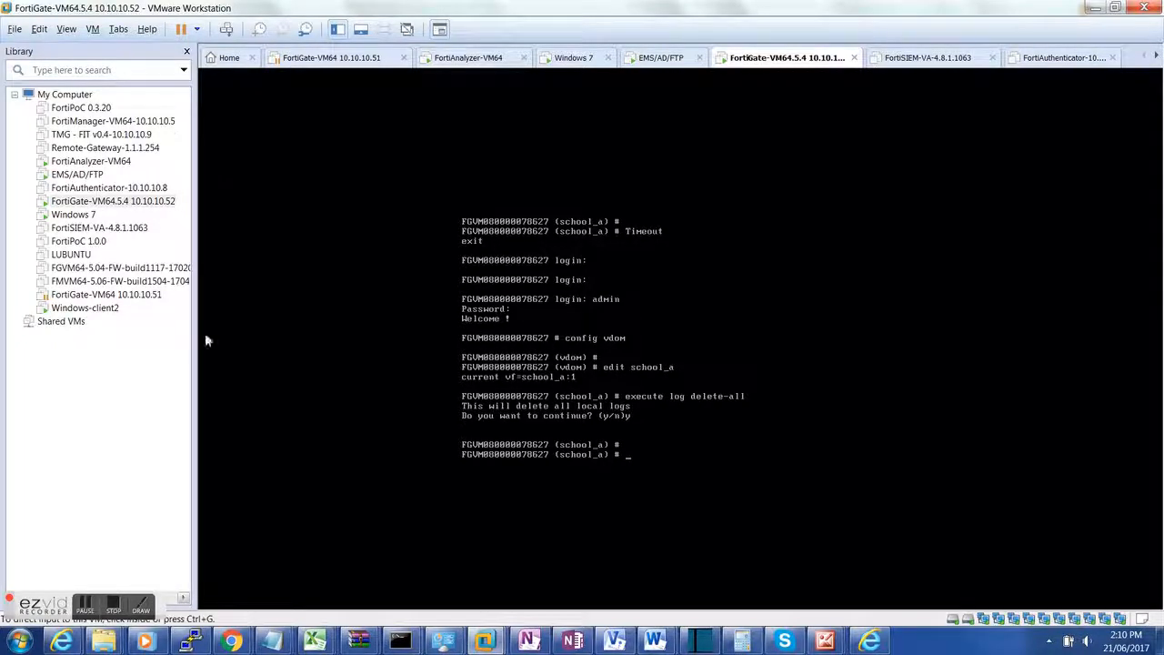
pyautogui.click(869, 641)
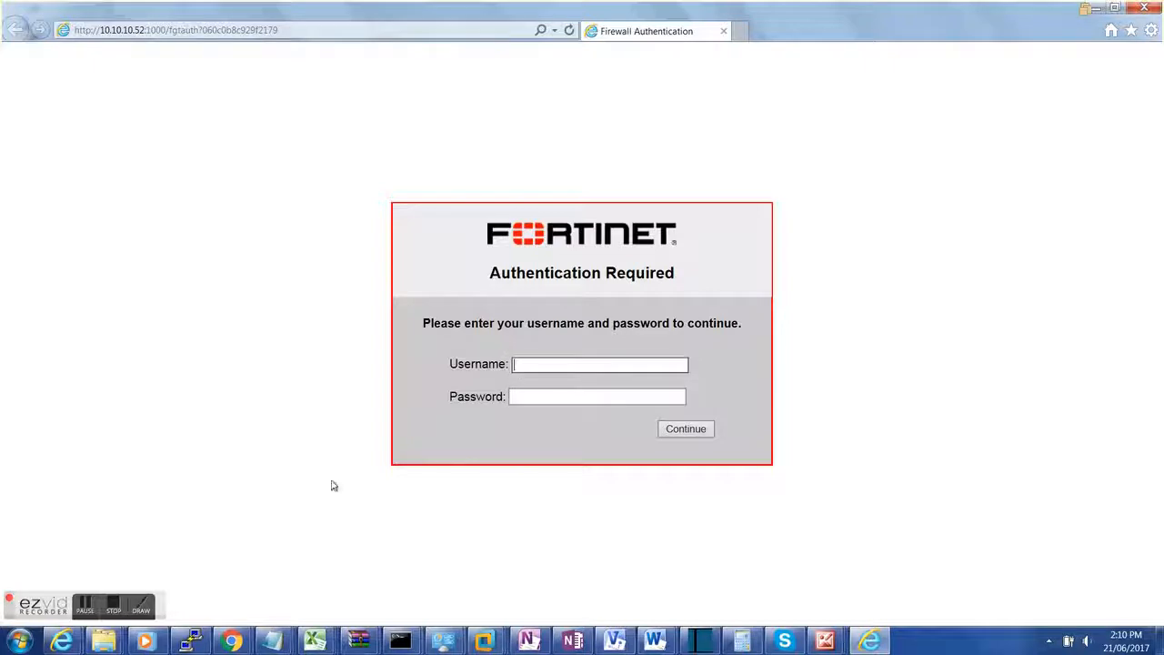
# Step: Open school_a's Forward Traffic log and refresh it to 36 mostly policy-violation deny entries
pyautogui.click(232, 641)
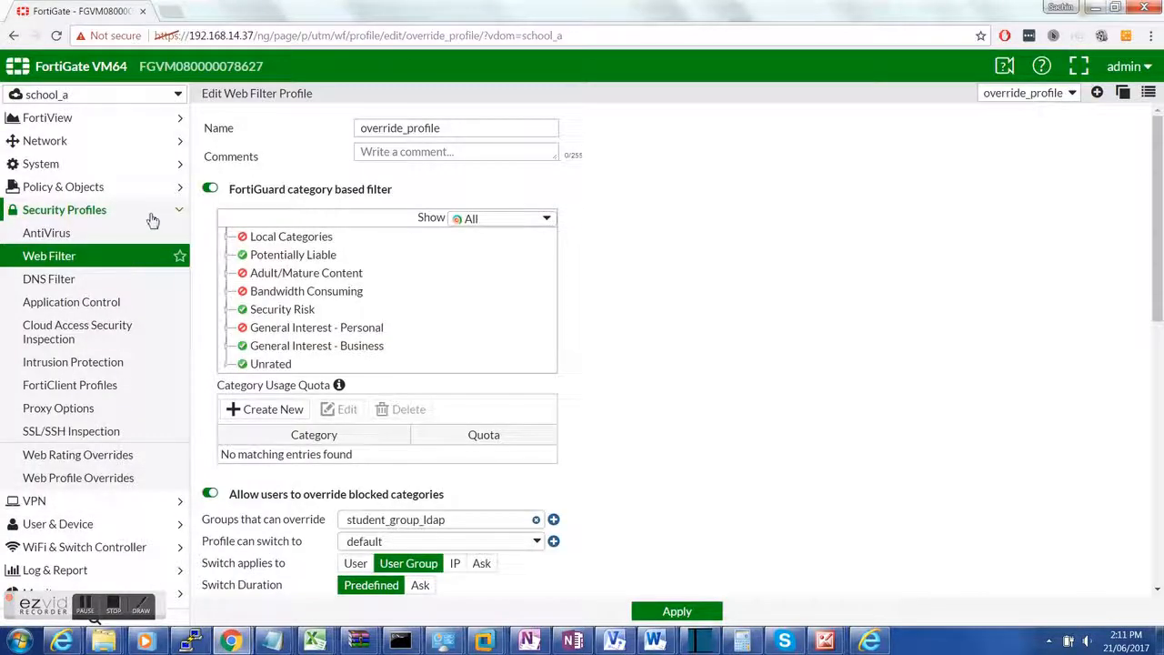
pyautogui.click(148, 214)
pyautogui.click(91, 303)
pyautogui.click(64, 325)
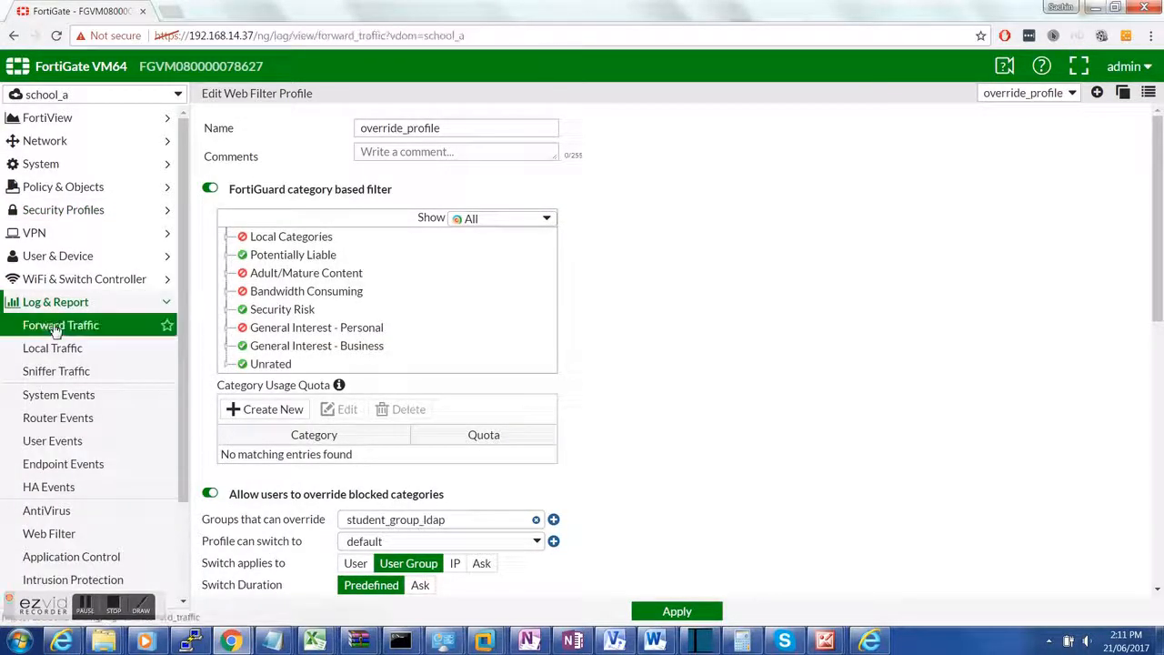
pyautogui.click(206, 98)
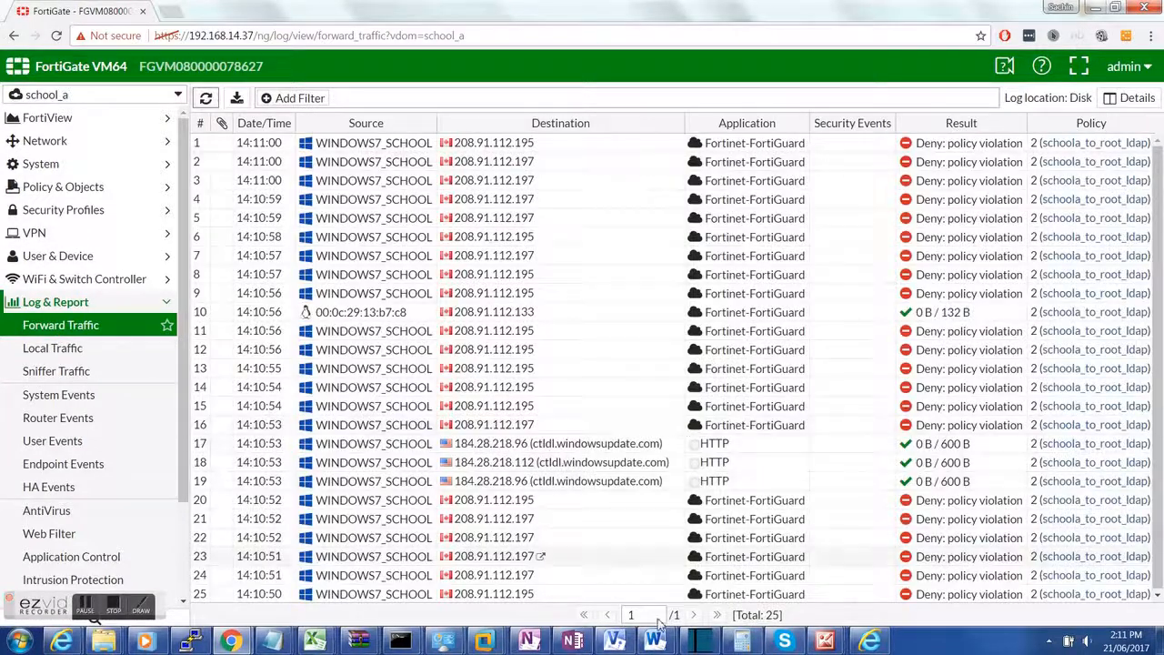
pyautogui.click(73, 328)
pyautogui.moveTo(482, 641)
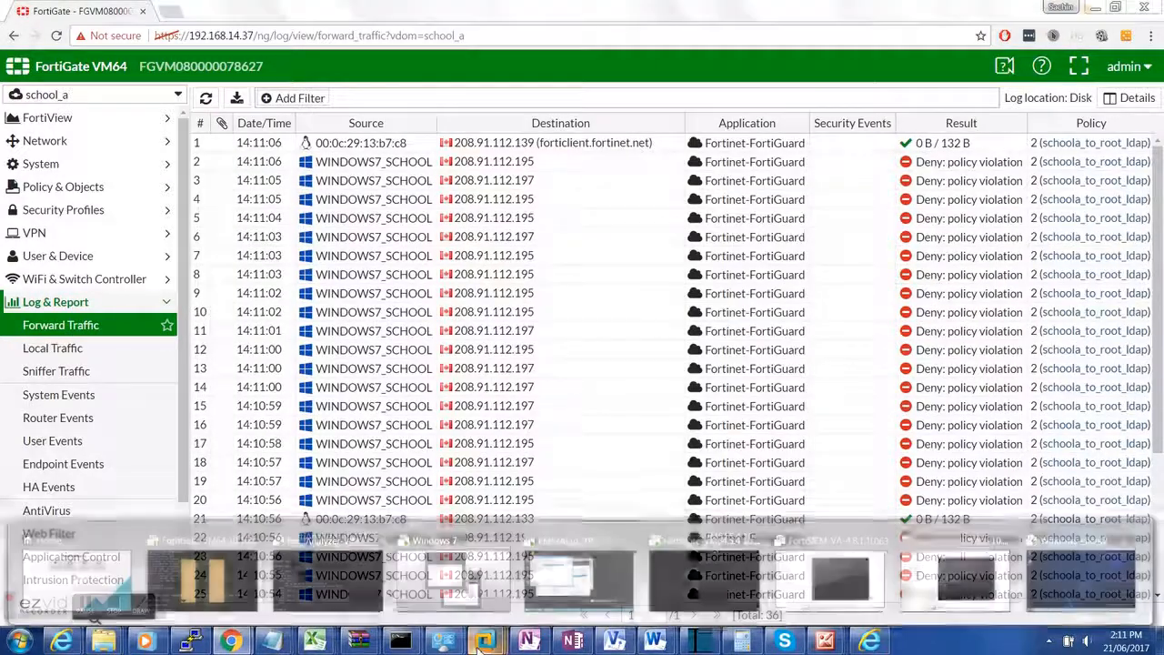
pyautogui.moveTo(327, 605)
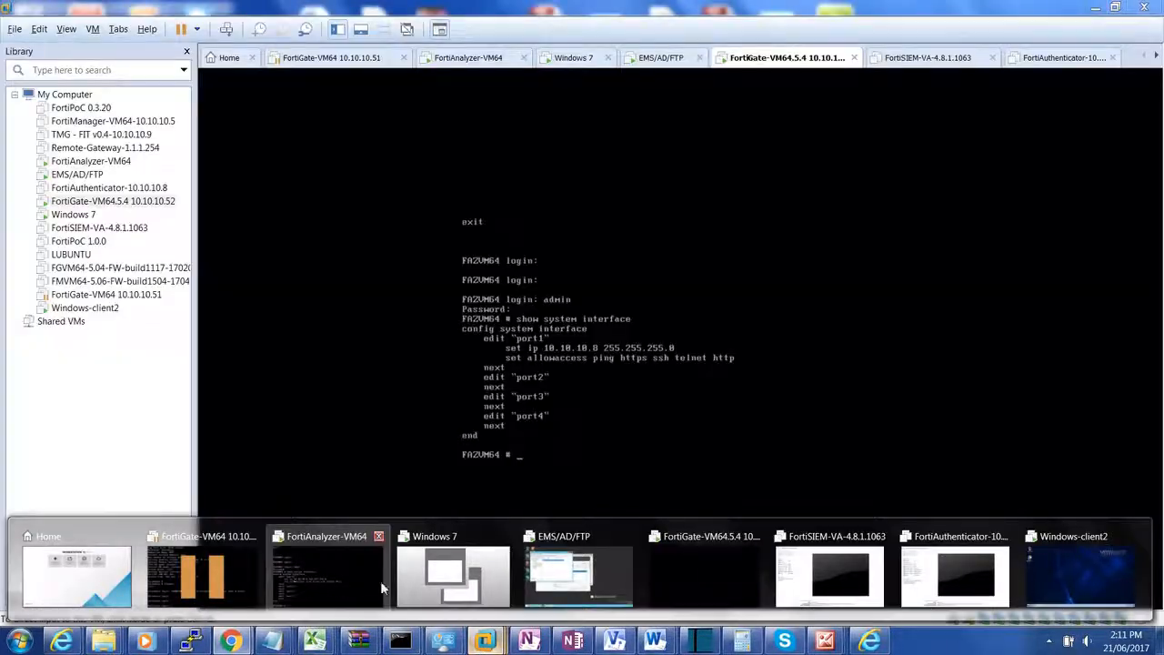
pyautogui.moveTo(637, 589)
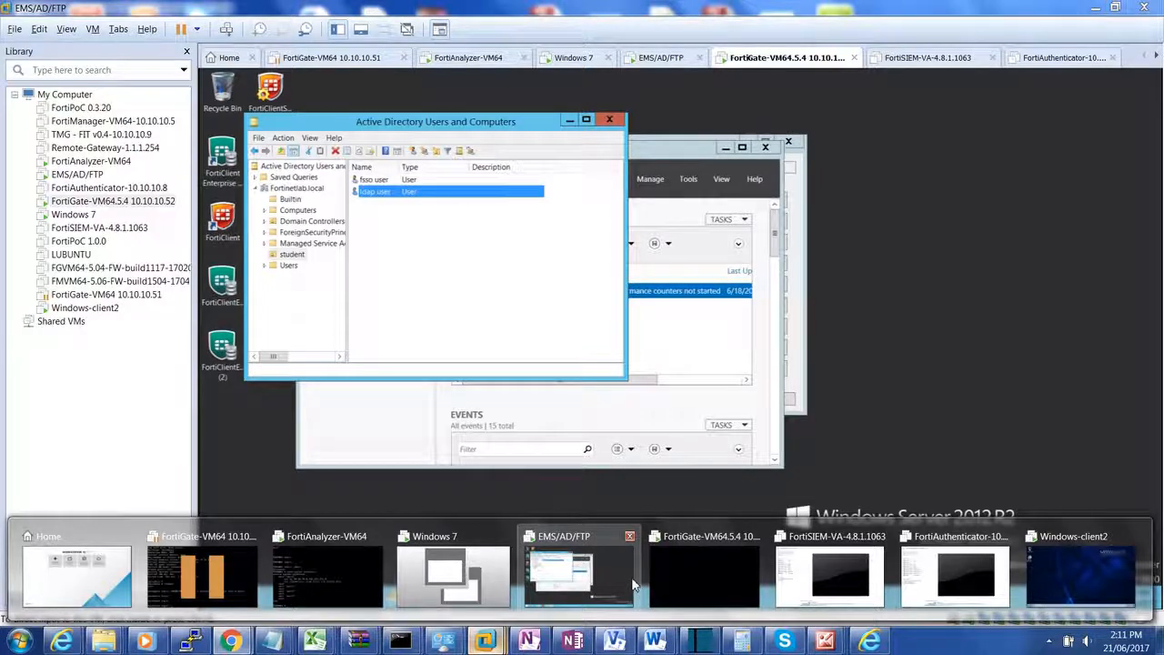
pyautogui.moveTo(357, 580)
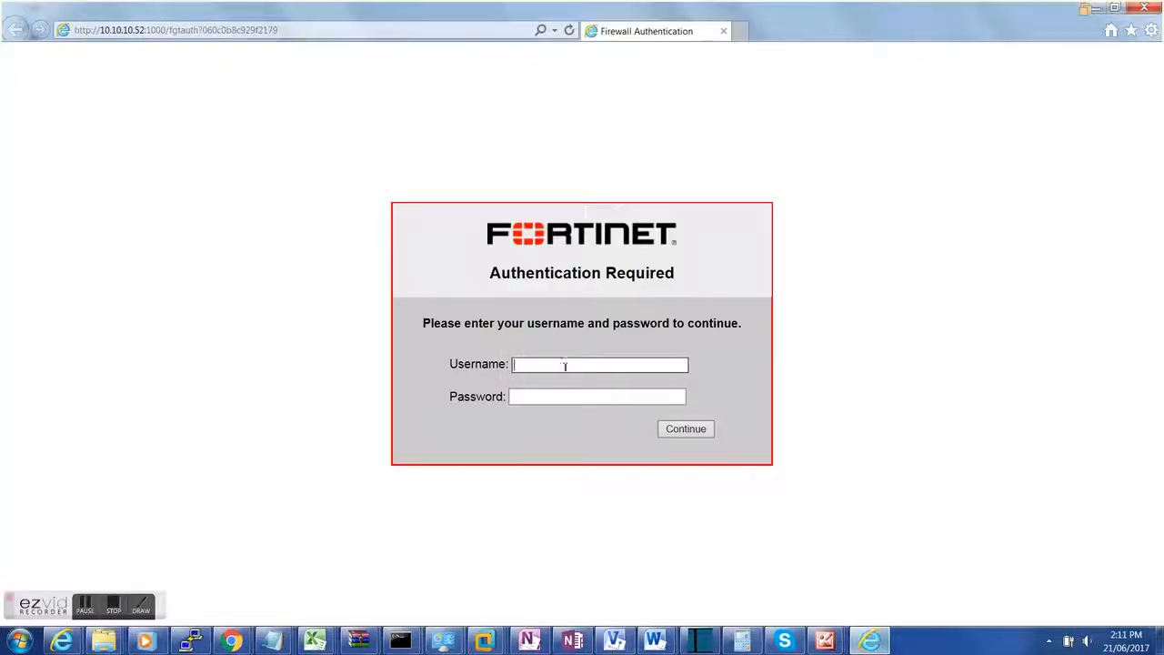
# Step: Sign in on the Authentication Required page with the LDAP user's username and password
pyautogui.doubleClick(568, 377)
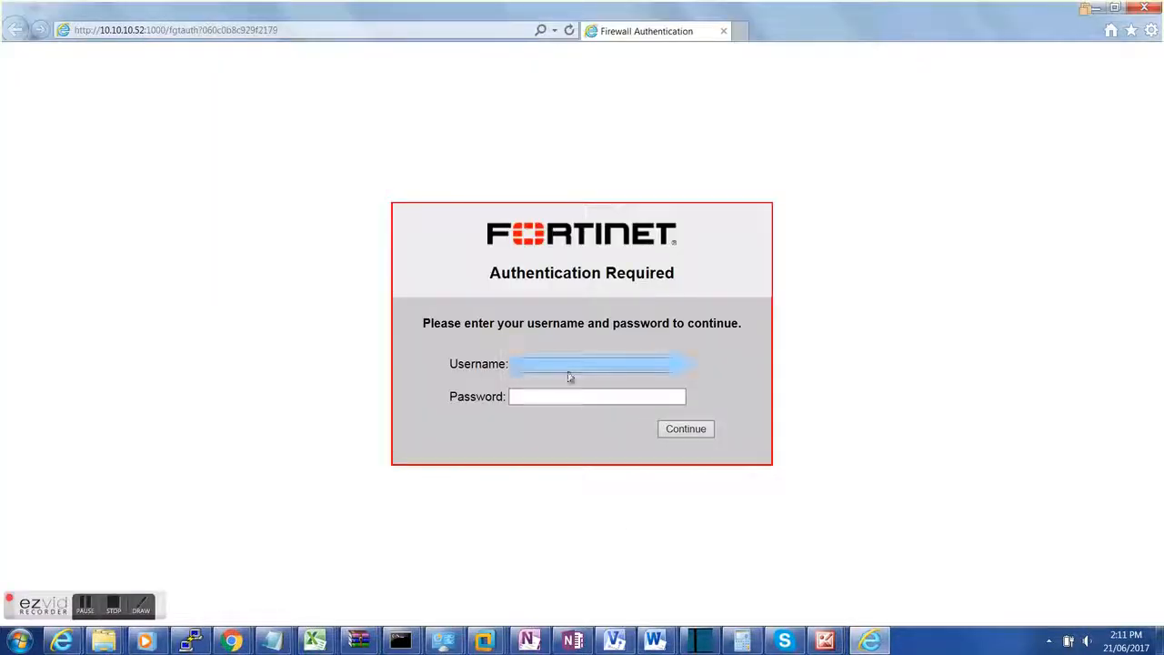
pyautogui.click(575, 365)
pyautogui.write('ida')
pyautogui.write('p user')
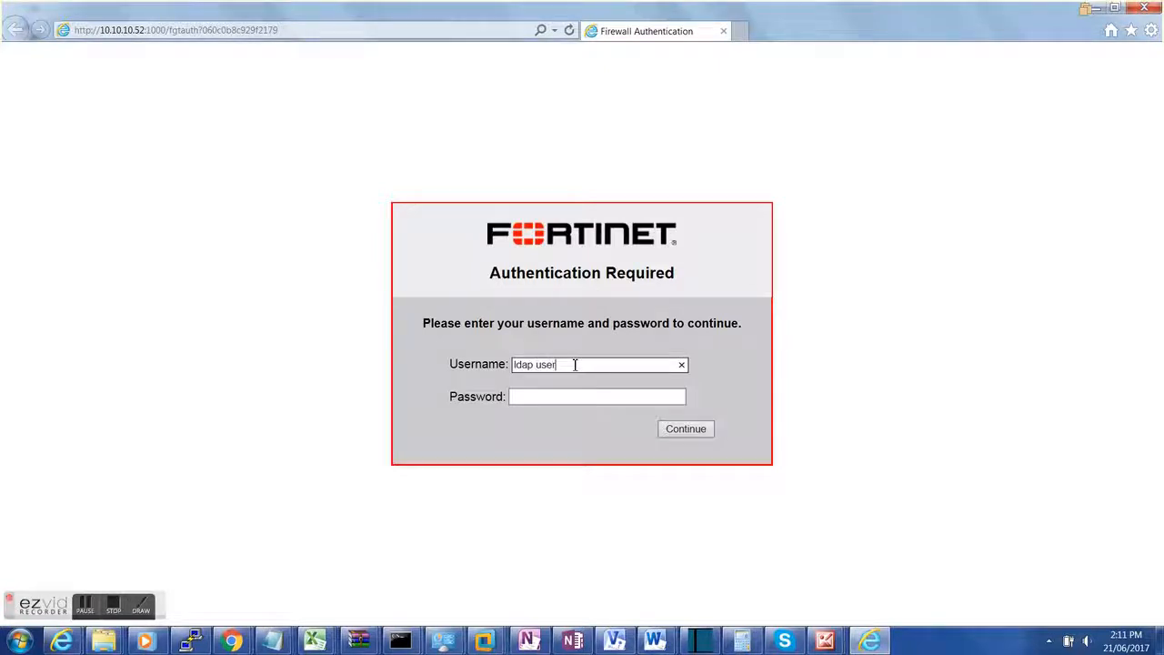
pyautogui.press('Tab')
pyautogui.write('•••••••••')
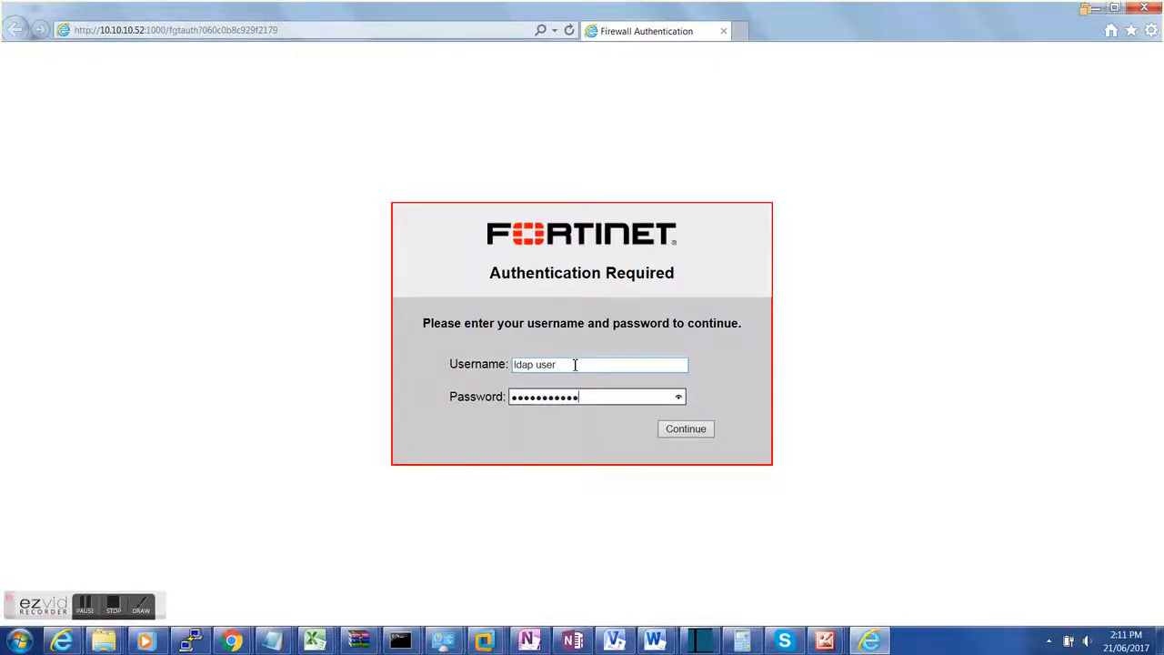
pyautogui.press('Return')
# Step: Request the web filter override, bypass the certificate warning, and re-enter credentials to load news.com.au
pyautogui.click(186, 298)
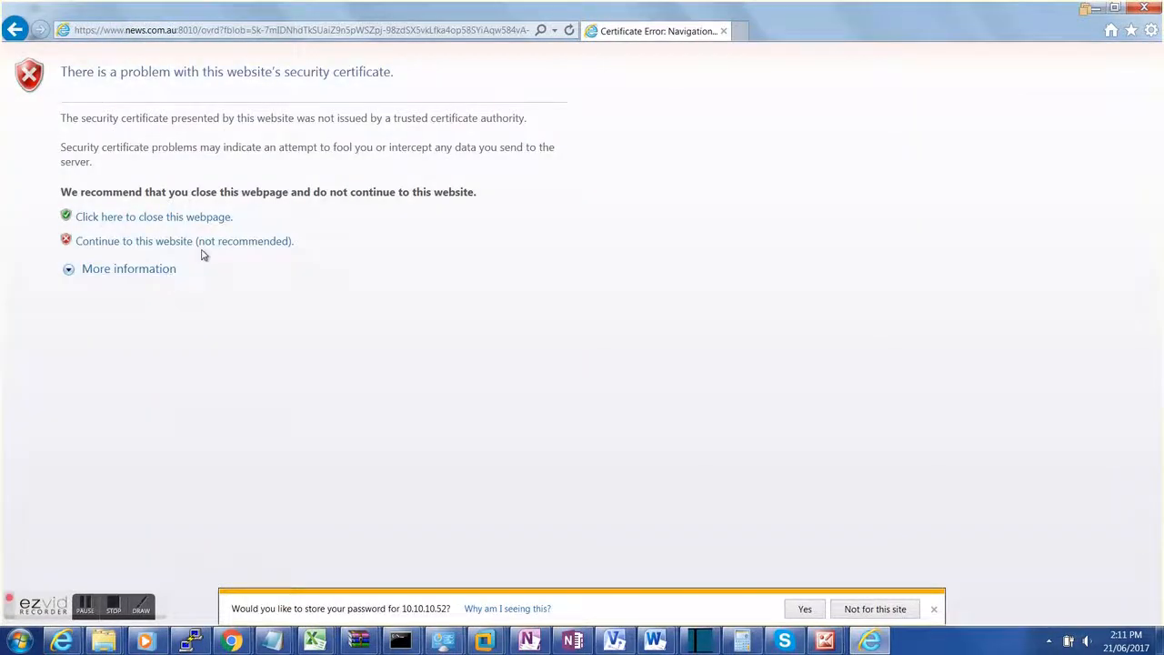
pyautogui.click(219, 247)
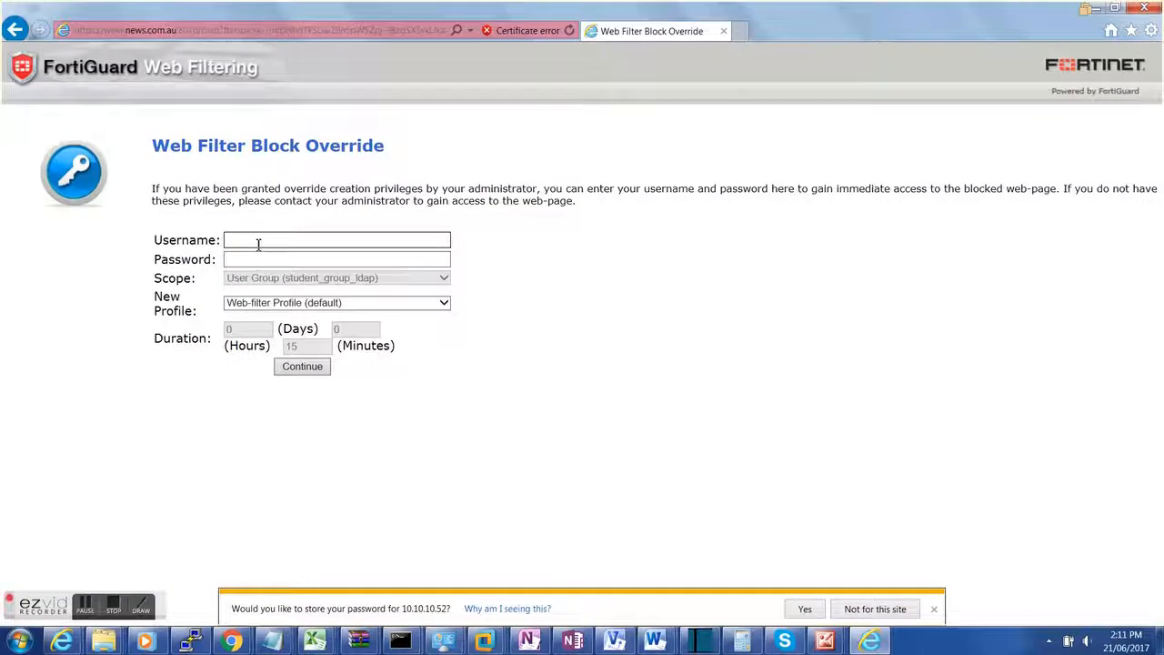
pyautogui.write('r')
pyautogui.press('Tab')
pyautogui.write('●●●●●●●●')
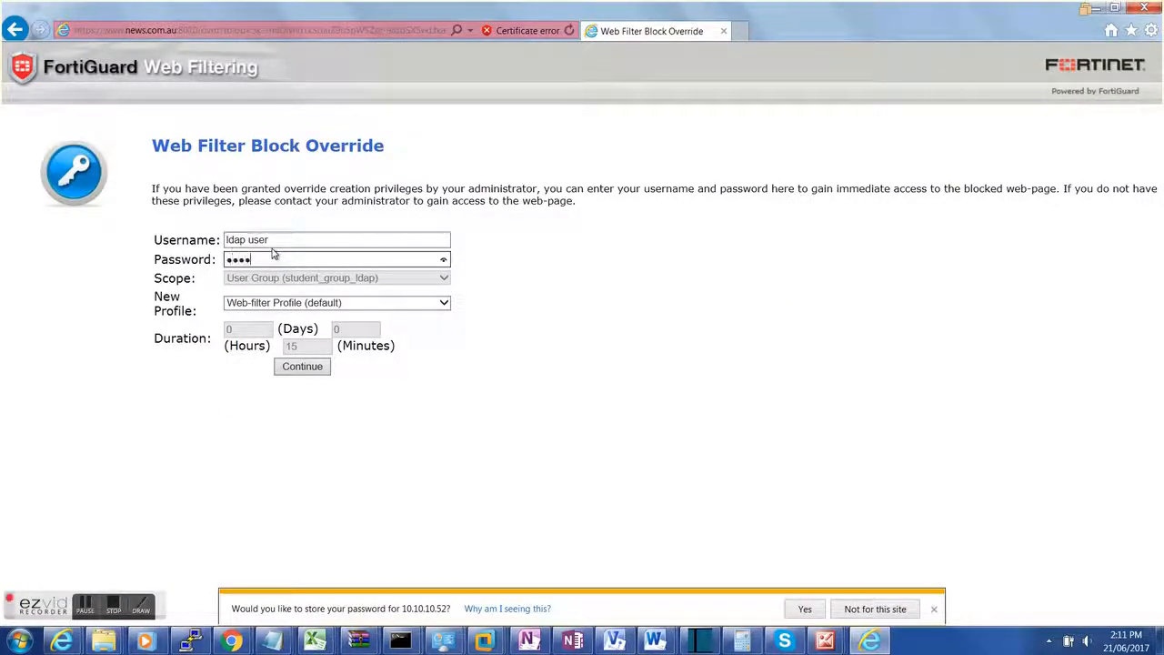
pyautogui.press('Return')
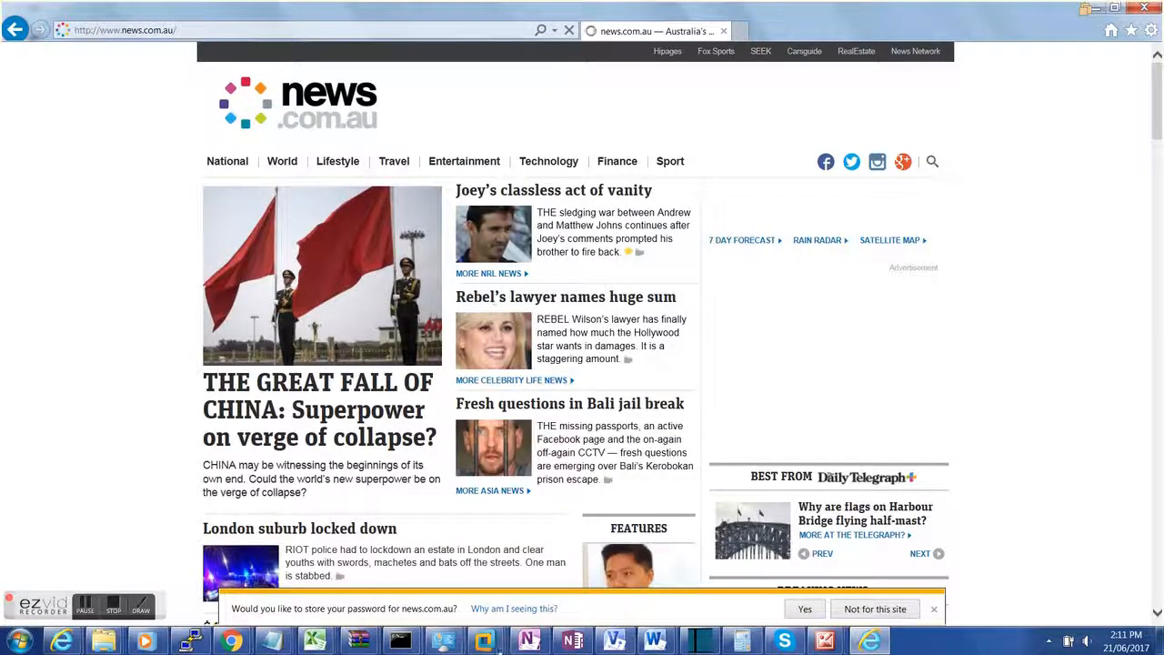
pyautogui.moveTo(485, 642)
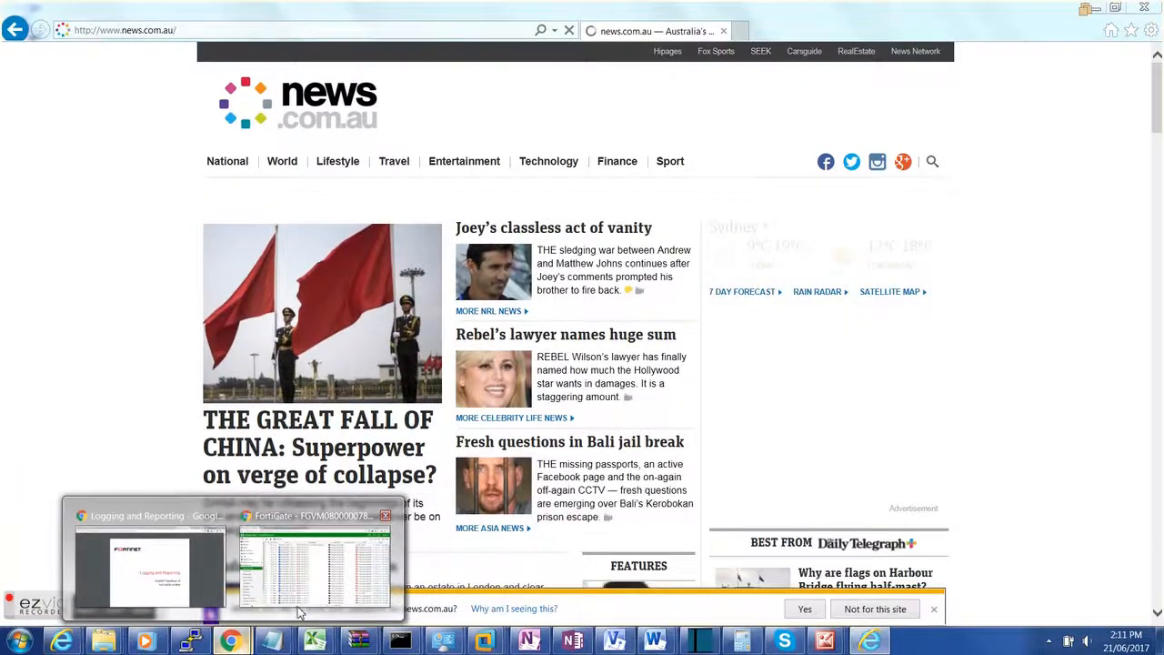
# Step: Reload the Forward Traffic log, now 97 entries including the ldap user's allowed news.com.au traffic
pyautogui.click(301, 608)
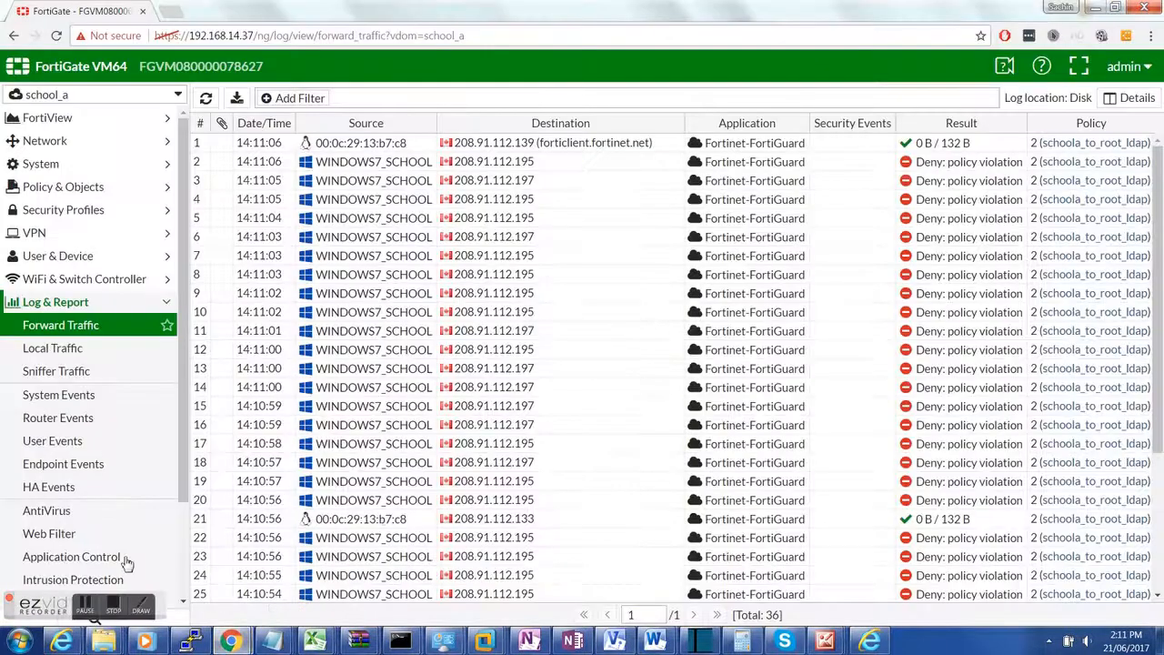
pyautogui.click(71, 330)
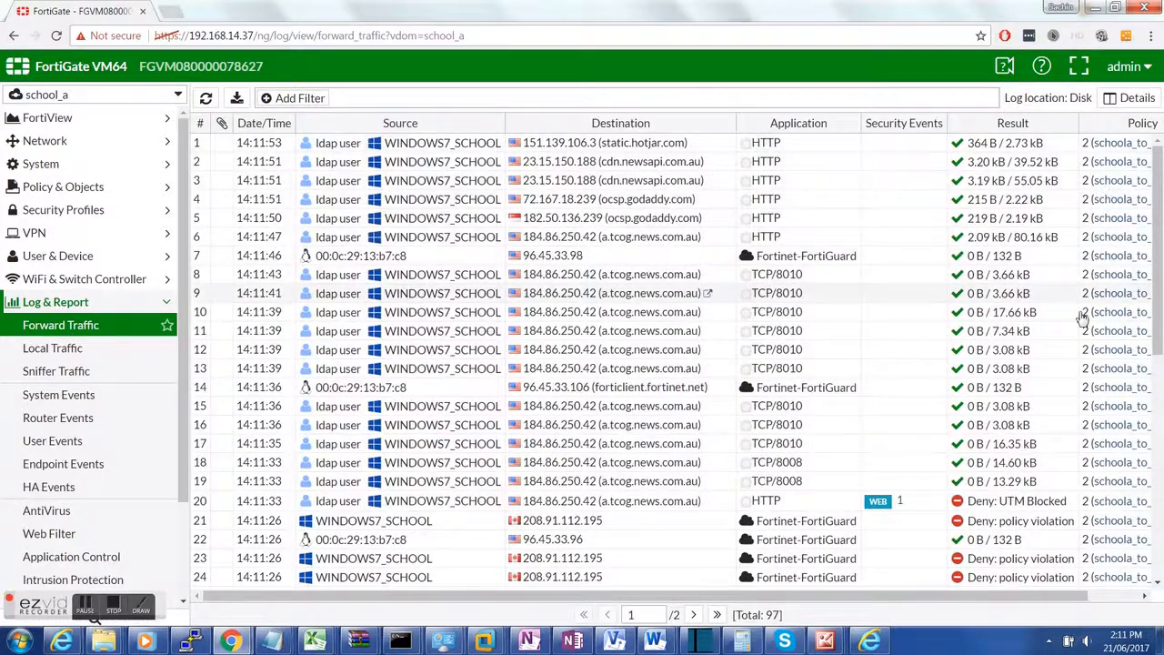
pyautogui.moveTo(969, 603); pyautogui.dragTo(1021, 603)
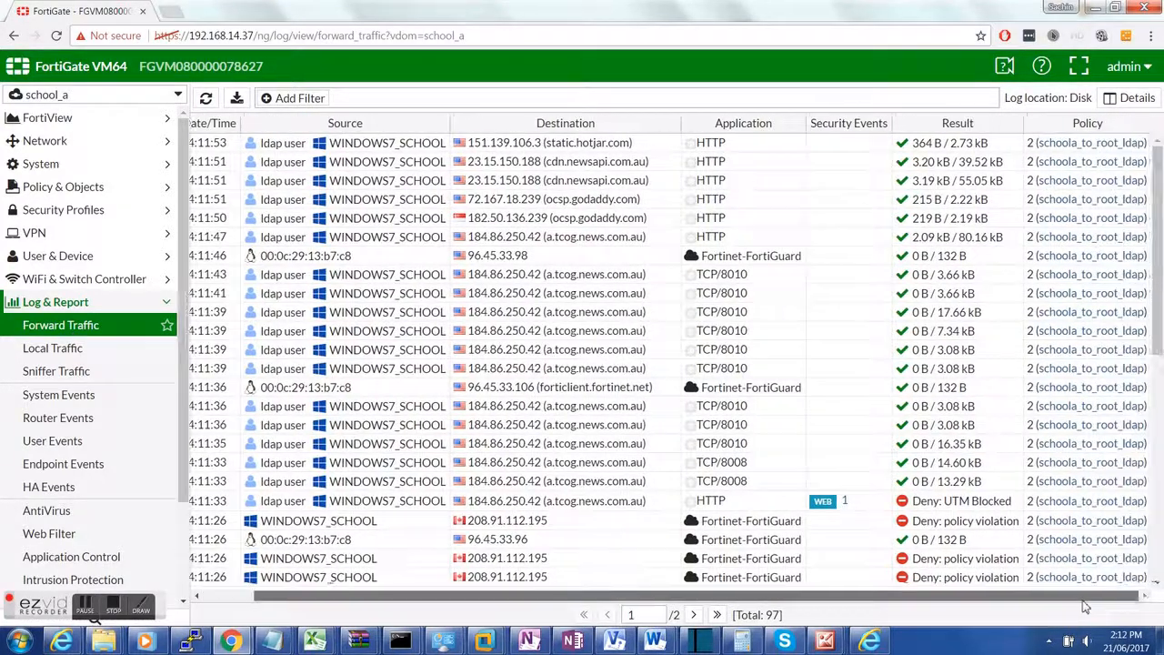
pyautogui.scroll(-2, 1043, 537)
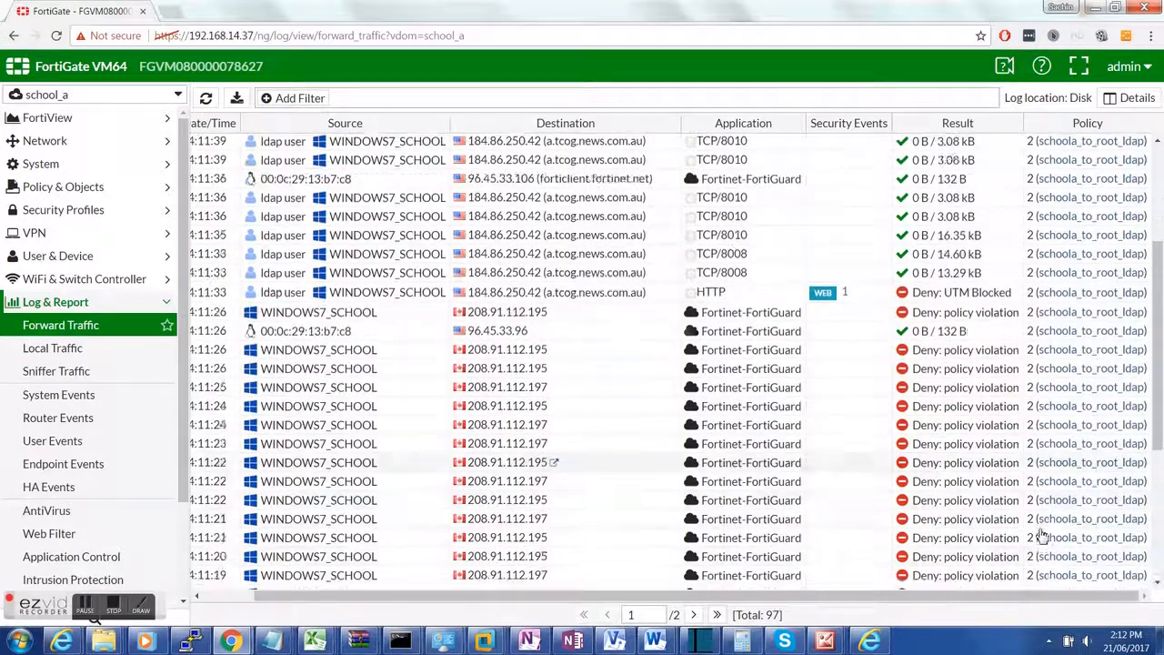
pyautogui.scroll(2, 613, 416)
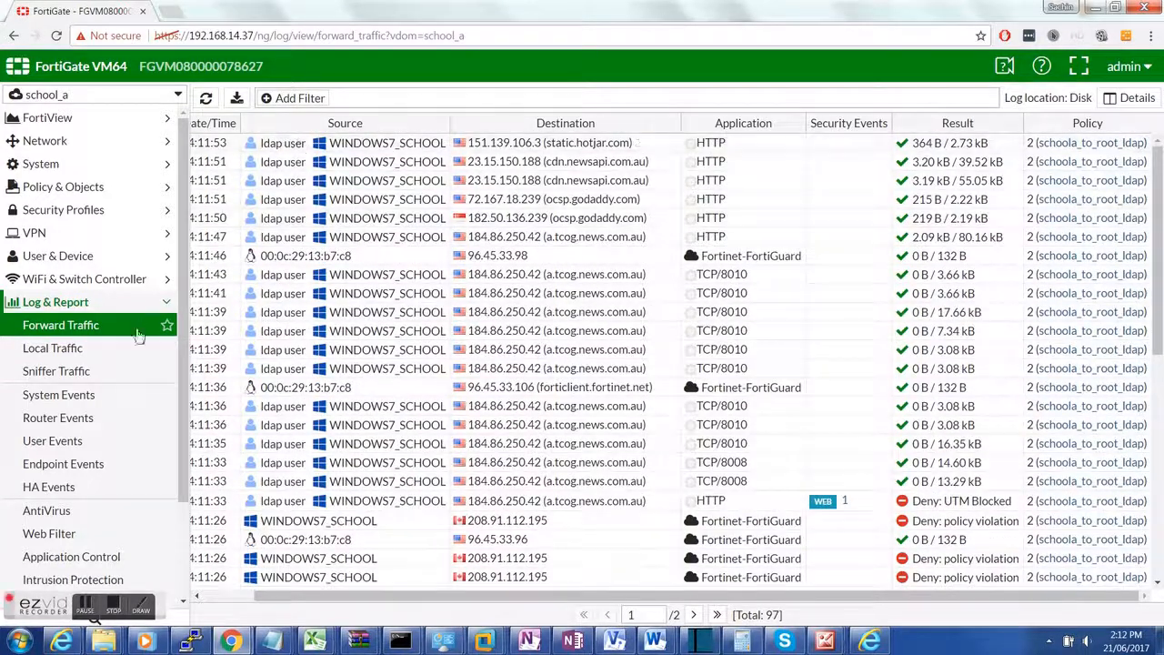
pyautogui.click(155, 305)
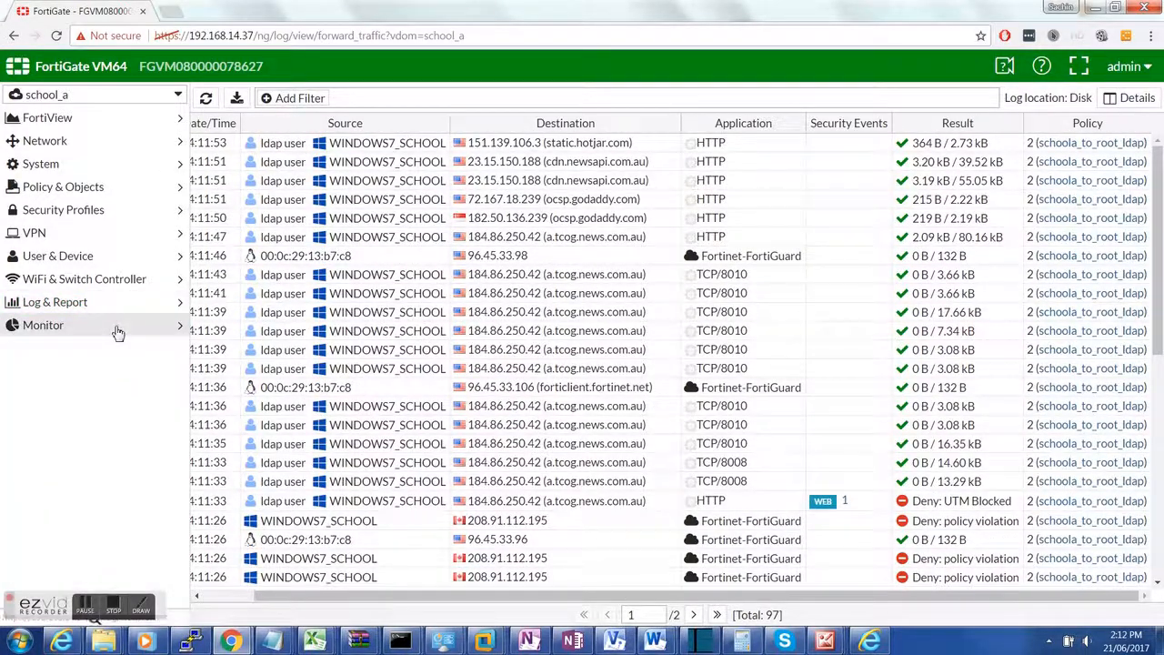
pyautogui.click(116, 327)
# Step: De-authenticate the ldap user at 10.10.10.19 in Firewall User Monitor and confirm
pyautogui.click(60, 481)
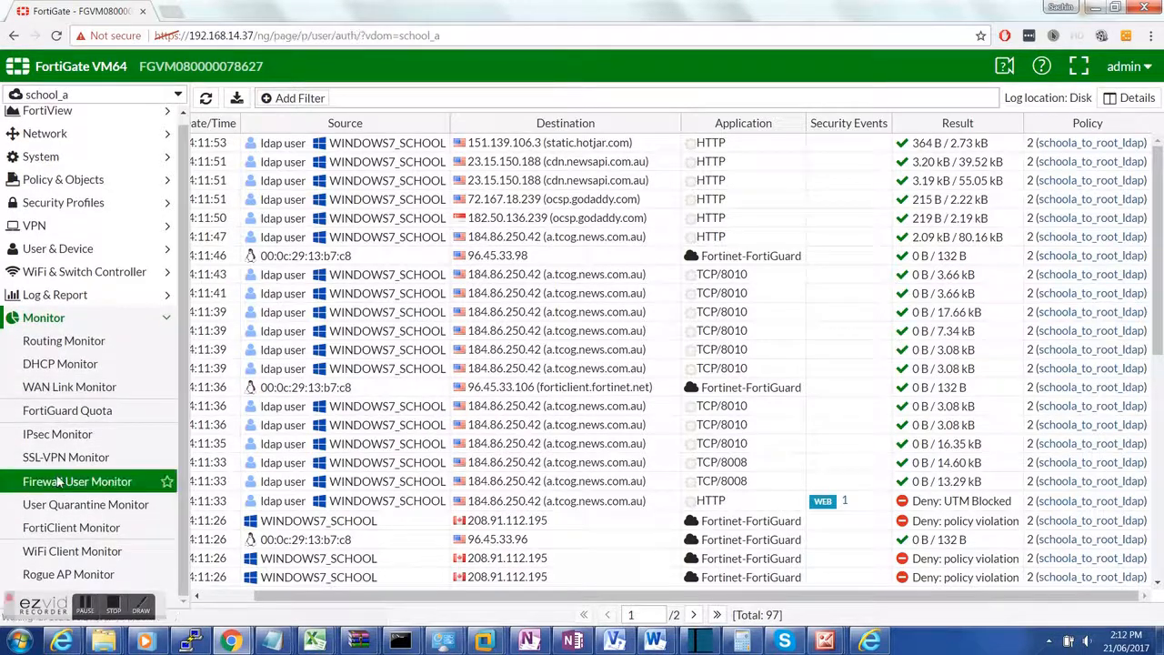
pyautogui.click(251, 148)
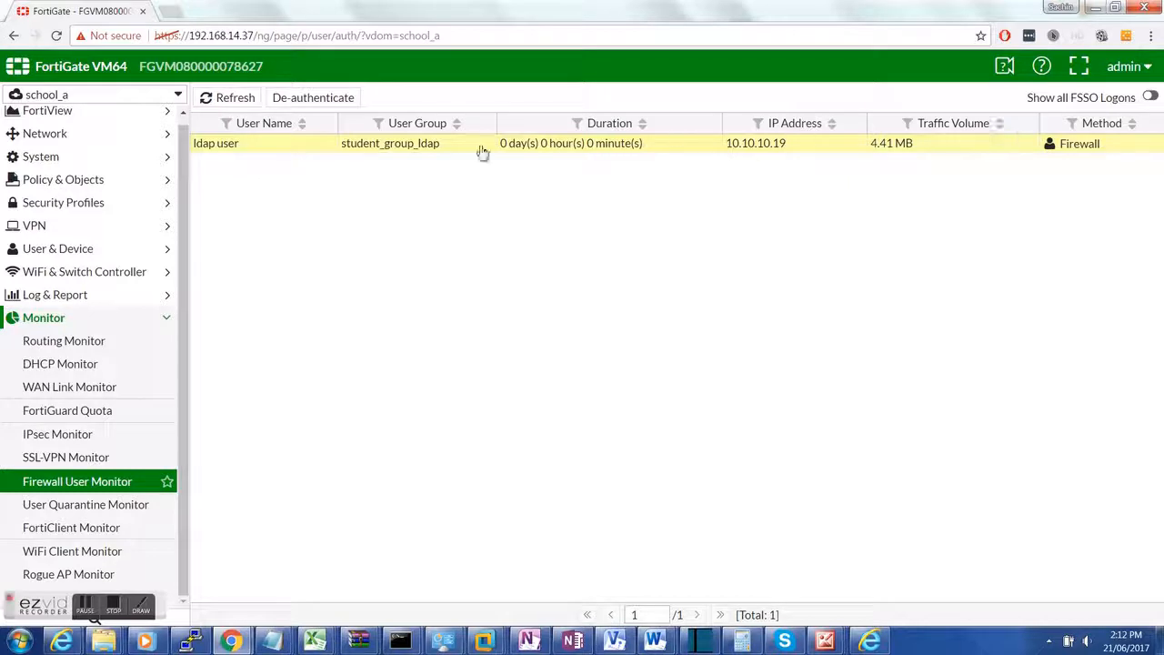
pyautogui.click(313, 98)
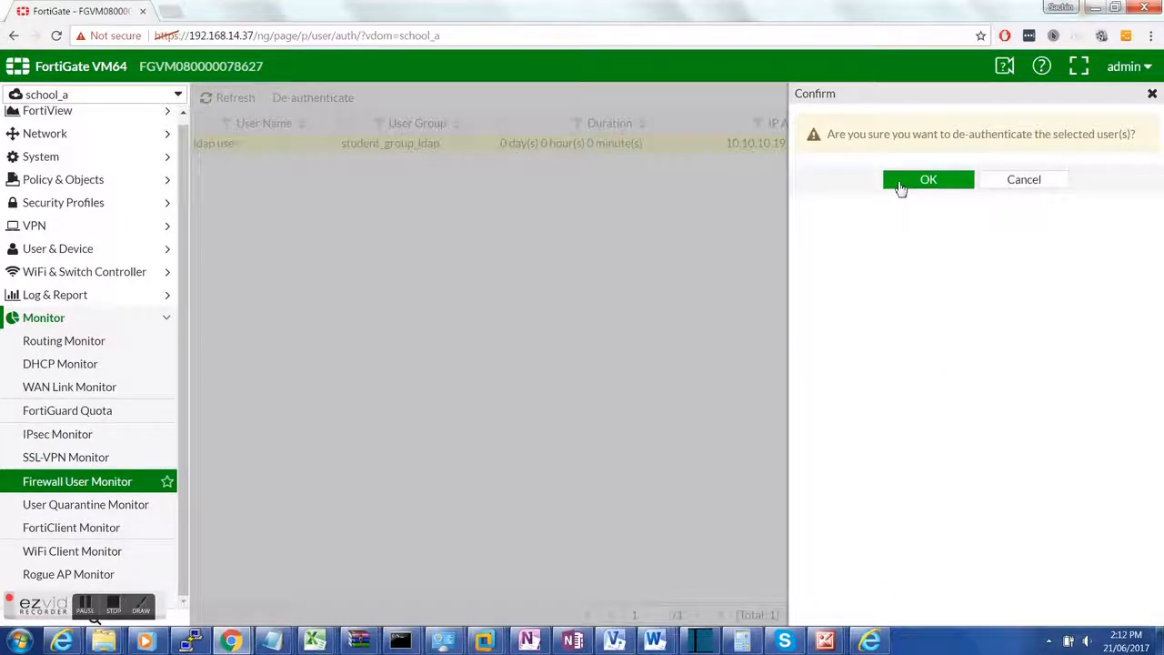
pyautogui.click(902, 187)
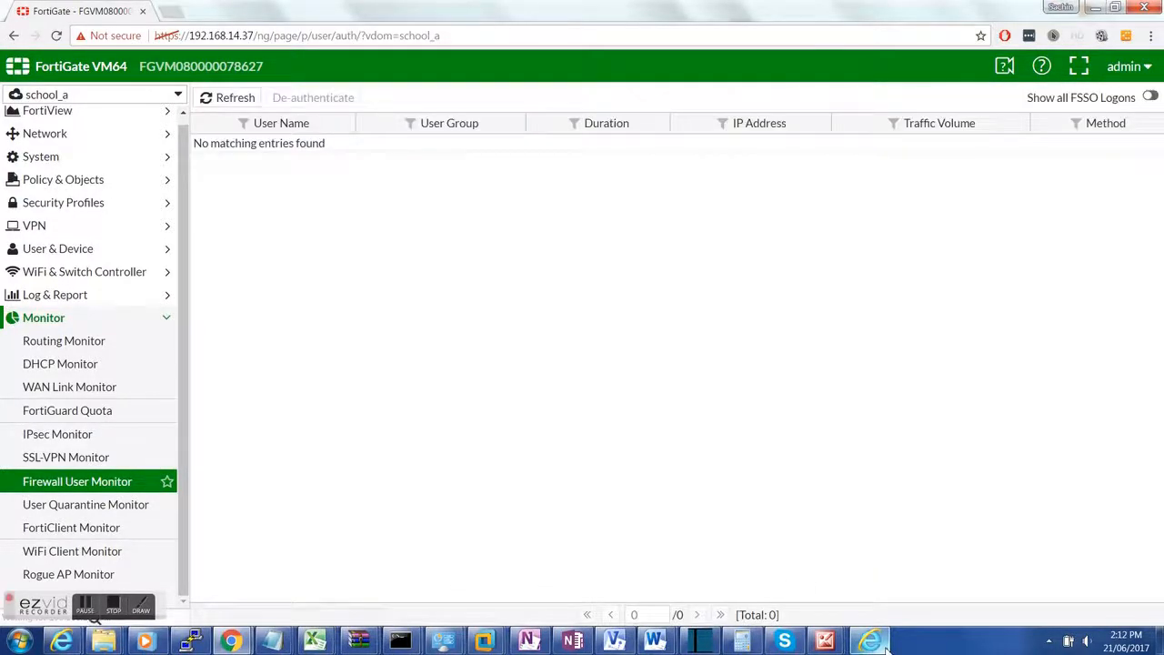